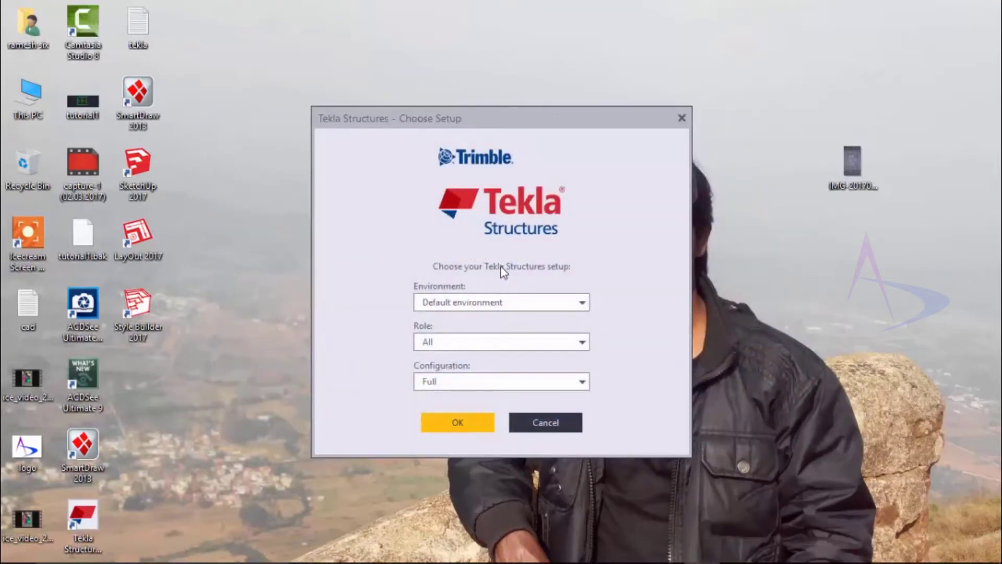
left_click_drag(593, 124, 570, 67)
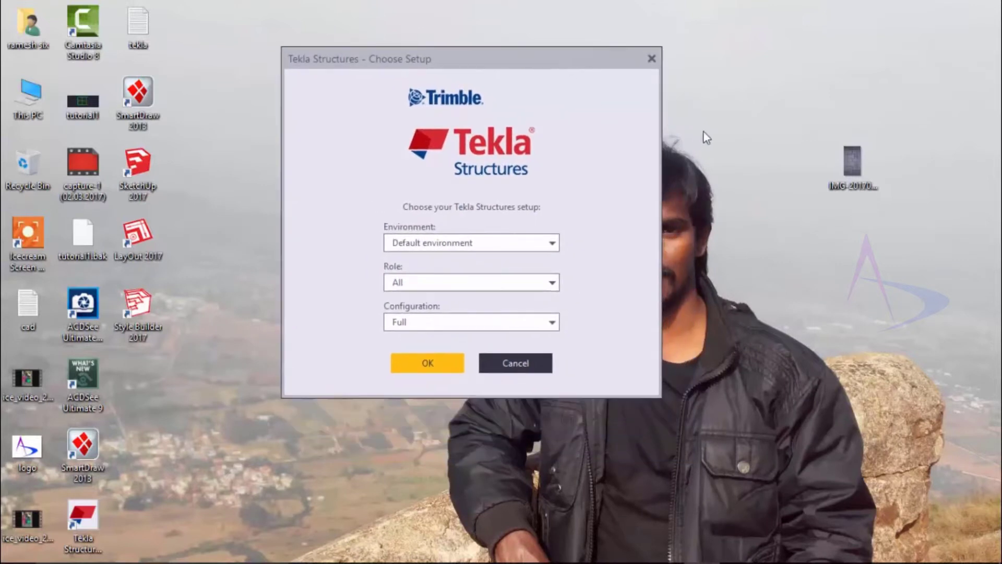
right_click(760, 132)
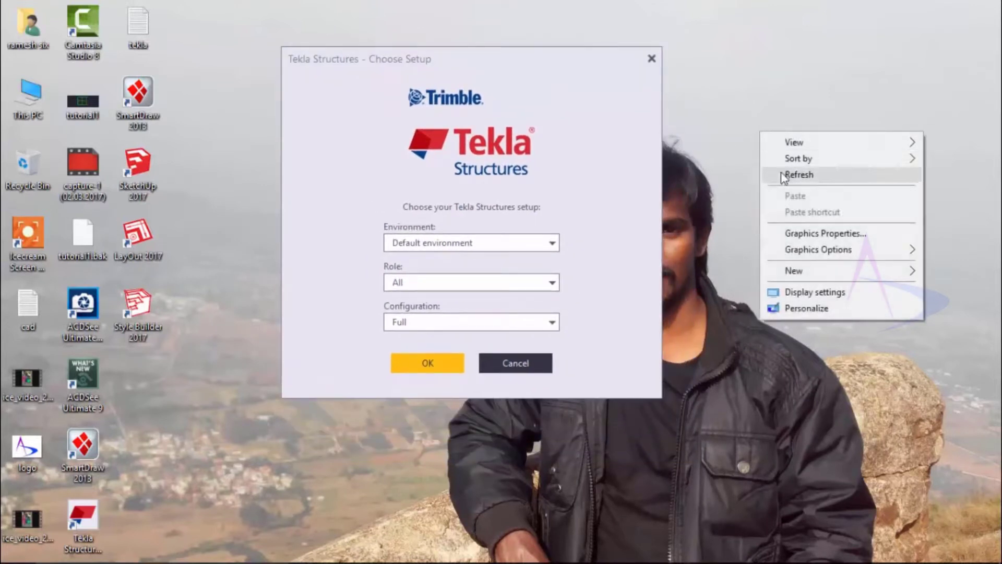
left_click(785, 176)
left_click_drag(568, 65, 634, 46)
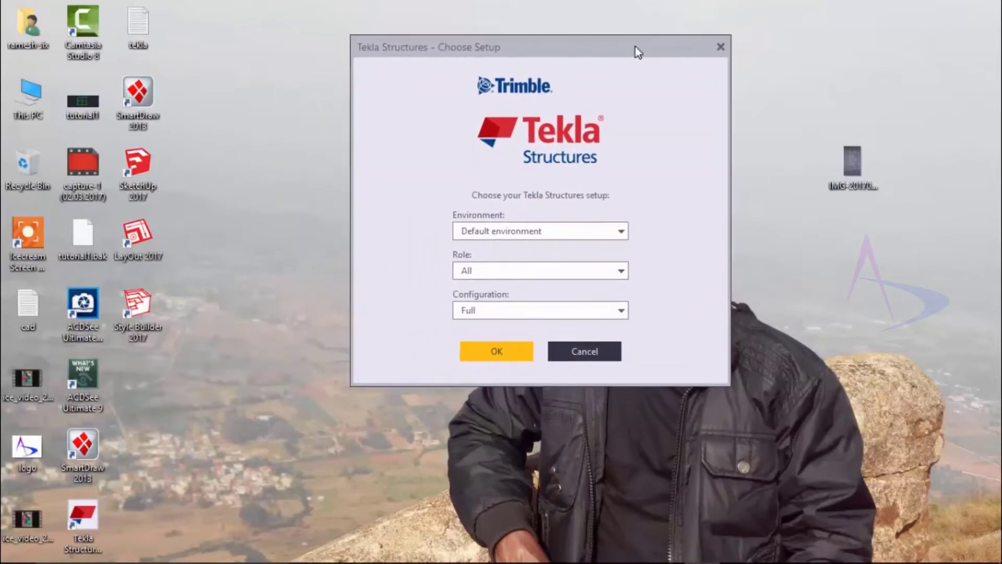
right_click(237, 159)
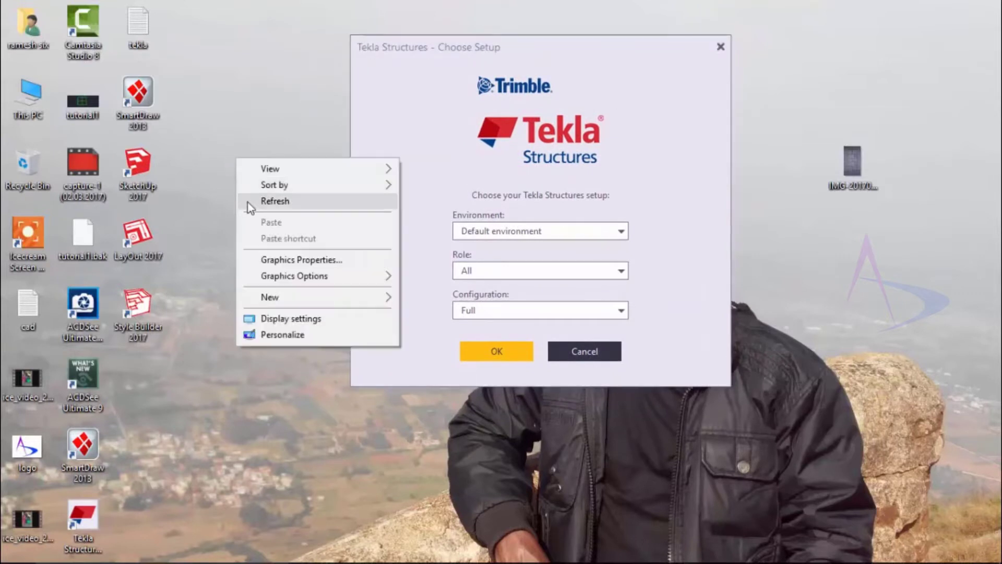
left_click(248, 202)
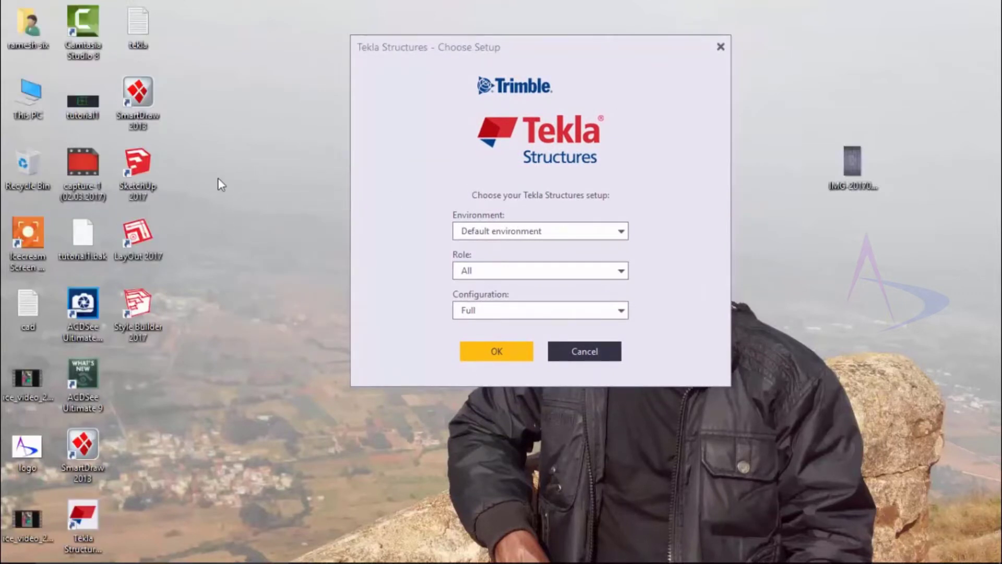
right_click(219, 178)
left_click(242, 224)
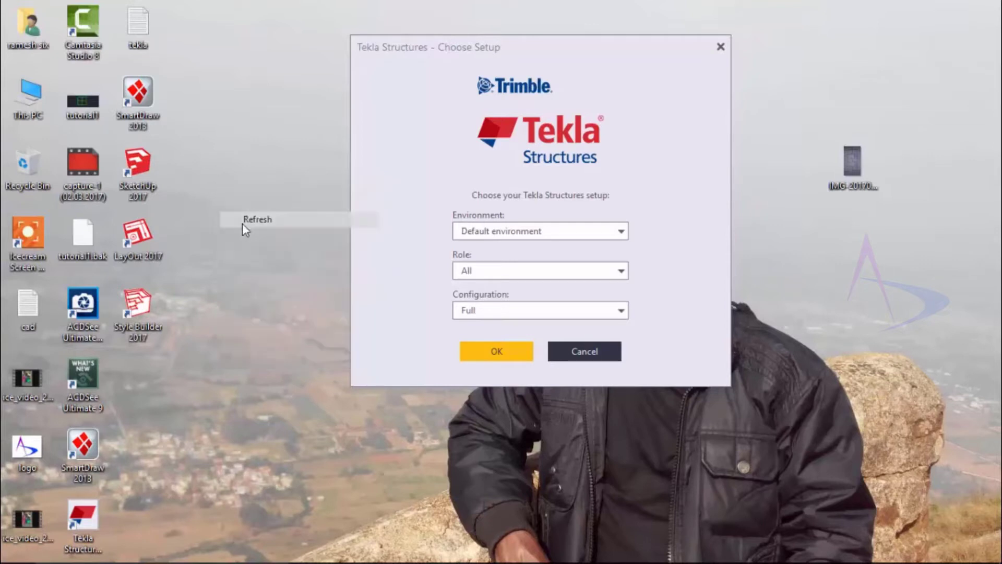
right_click(216, 189)
left_click(232, 231)
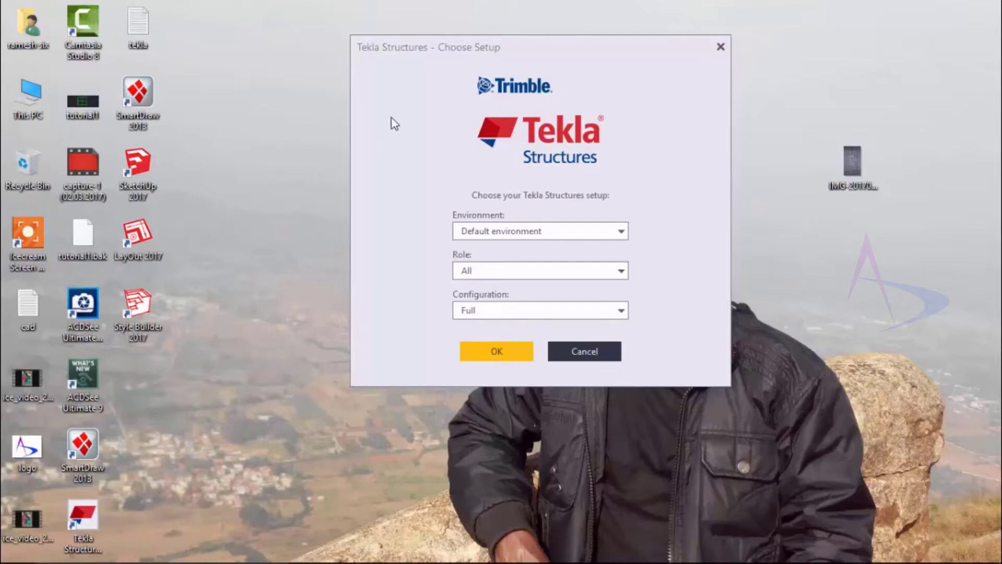
Start Tekla Structures with the Default environment, the All role and the Full configuration
left_click_drag(498, 58, 431, 61)
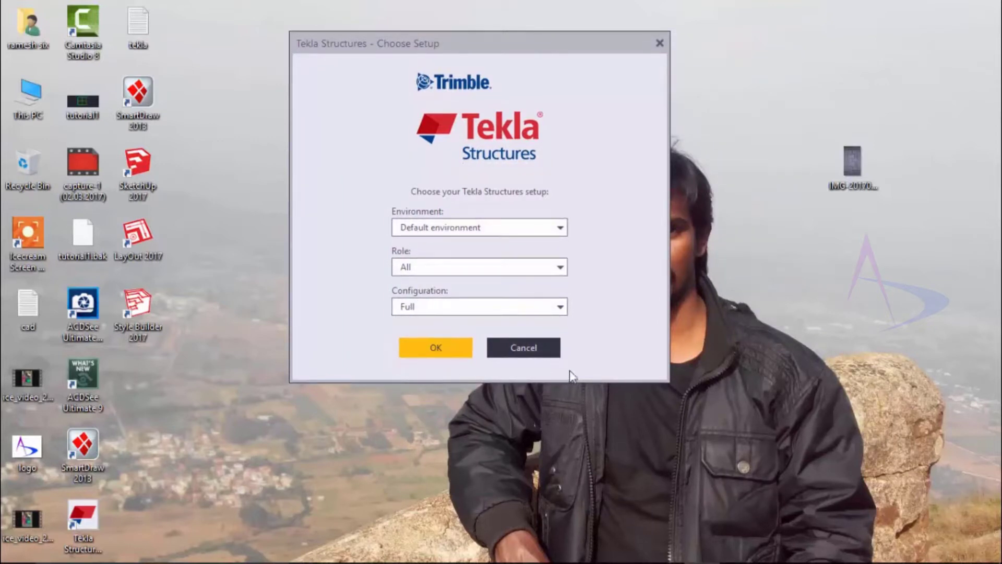
left_click(440, 353)
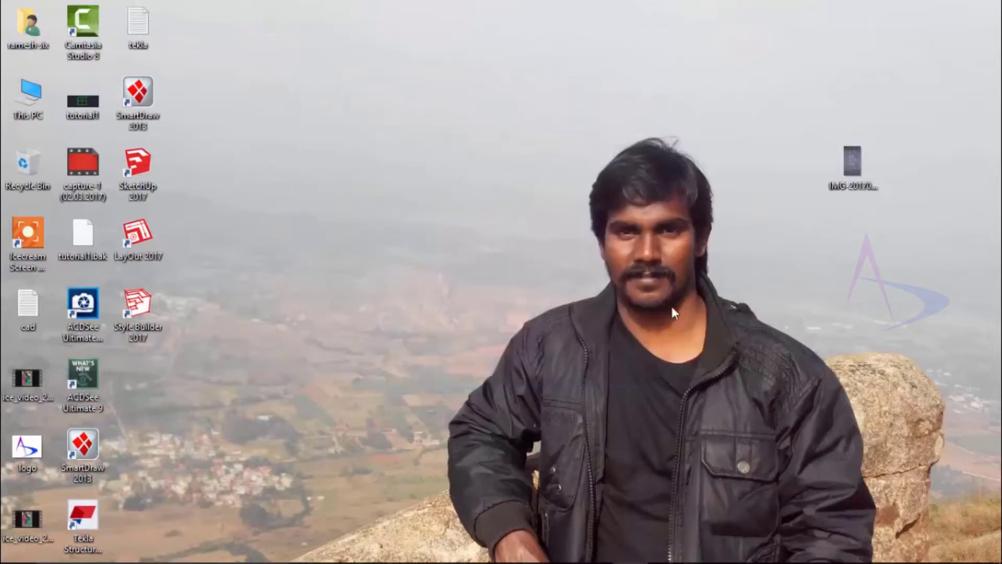
right_click(733, 204)
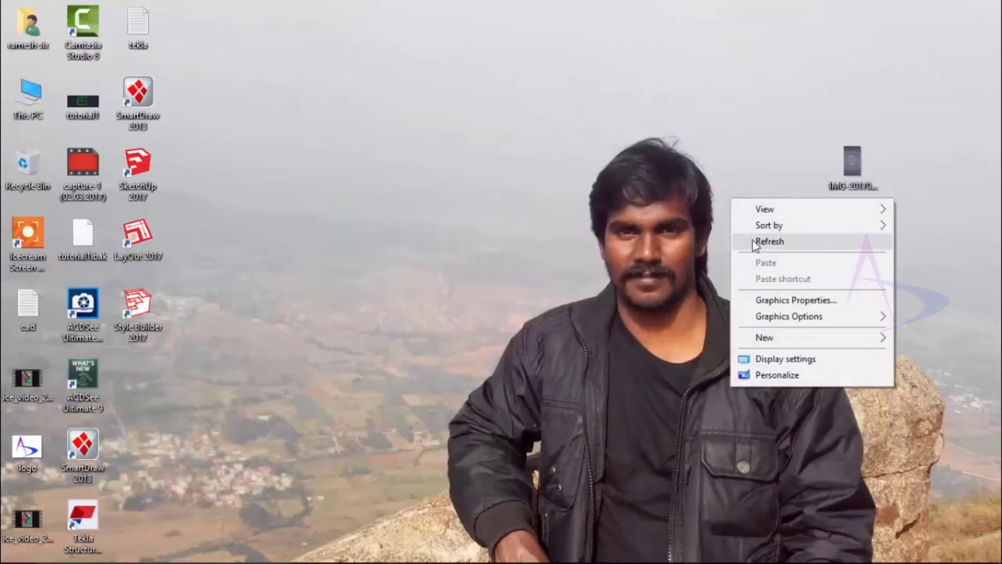
left_click(754, 242)
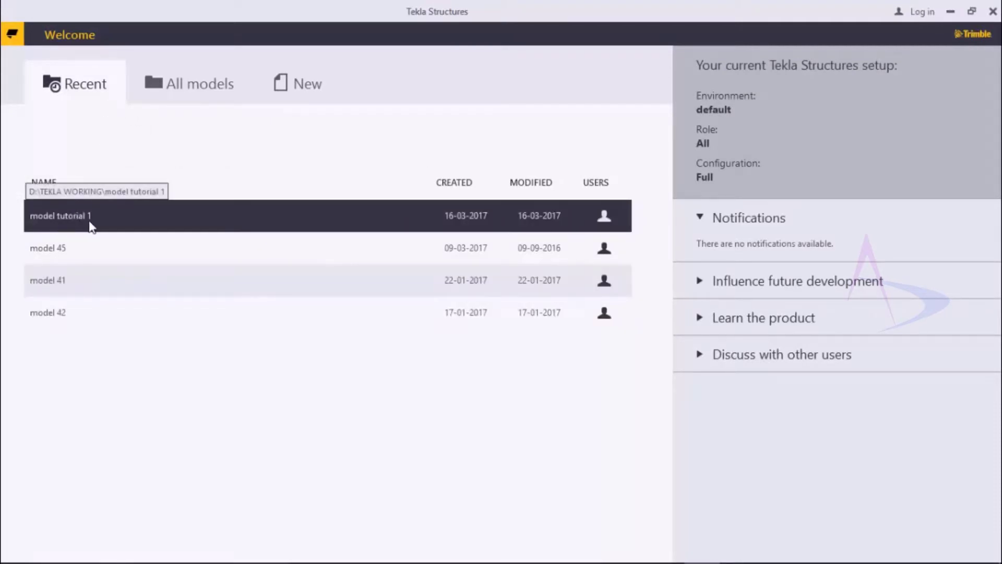
Look through the new-model options, the list of all models and the details of each recent model
left_click(207, 97)
left_click(301, 93)
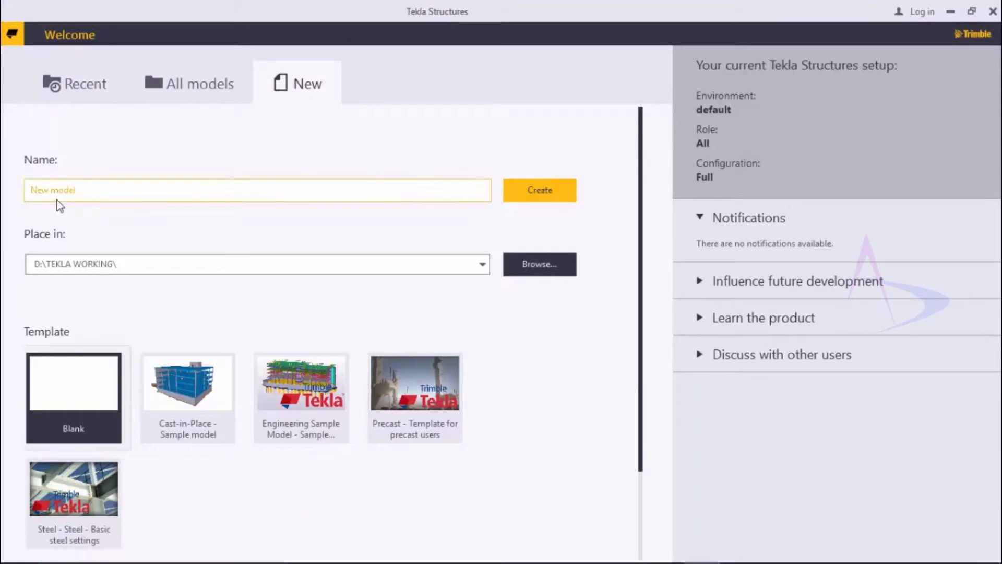
left_click(192, 94)
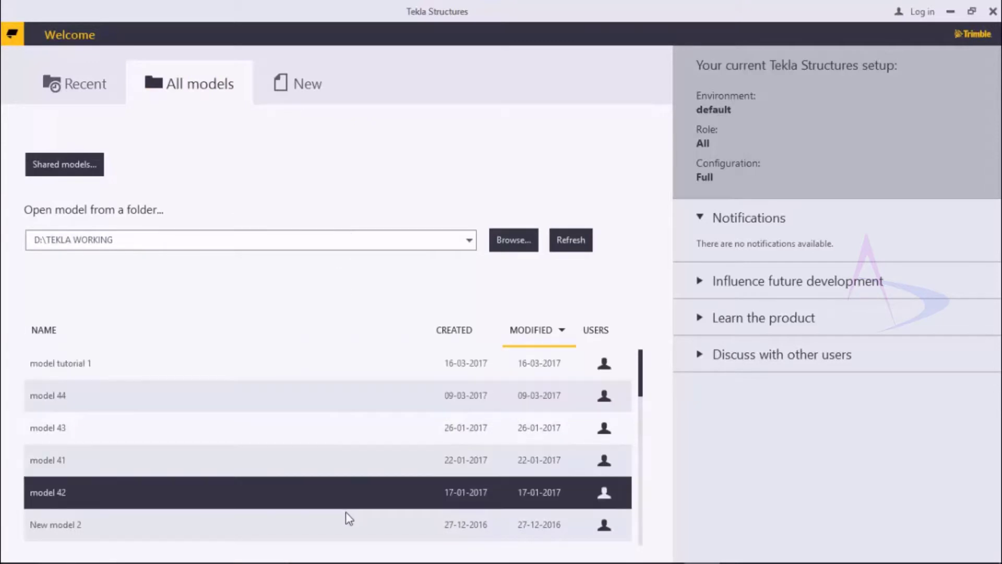
left_click(89, 95)
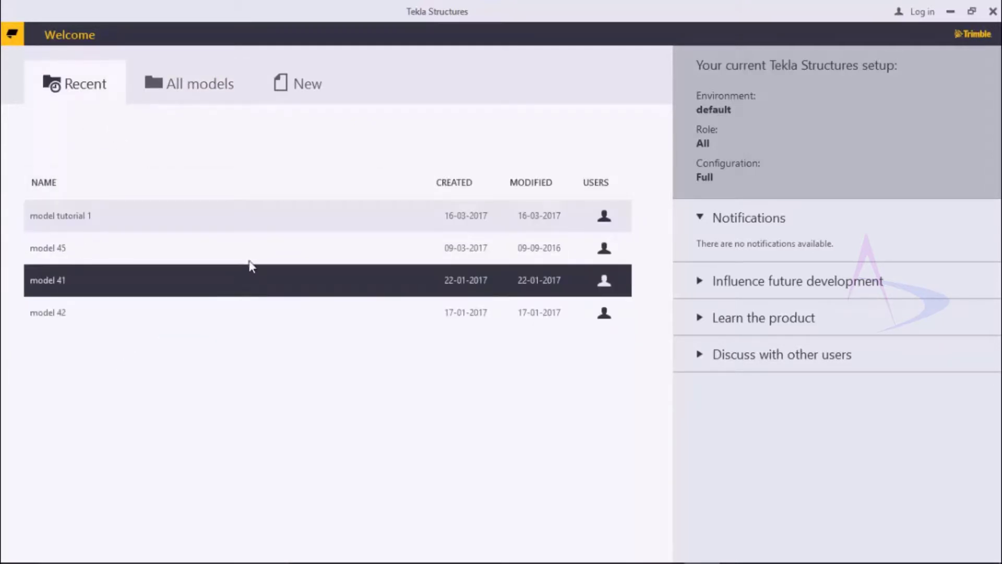
left_click(224, 227)
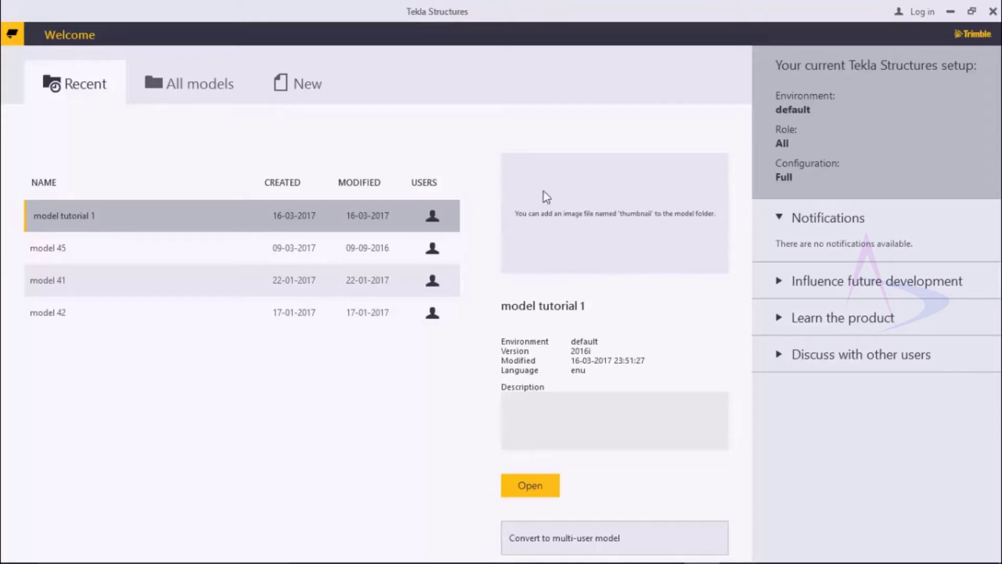
left_click(245, 248)
left_click(241, 279)
left_click(241, 314)
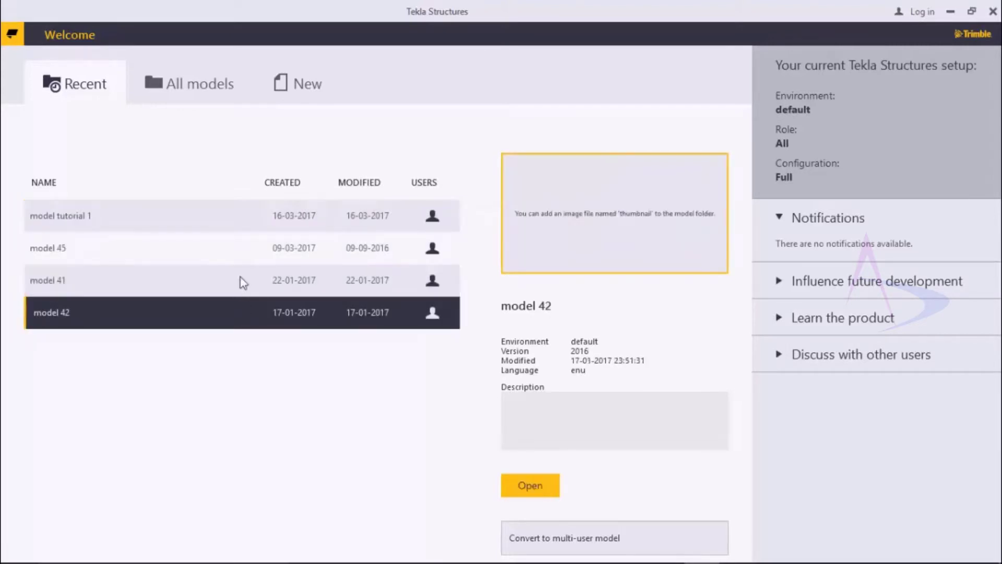
left_click(240, 280)
left_click(231, 250)
Open the existing model named model tutorial 1 from the recent models
left_click(233, 224)
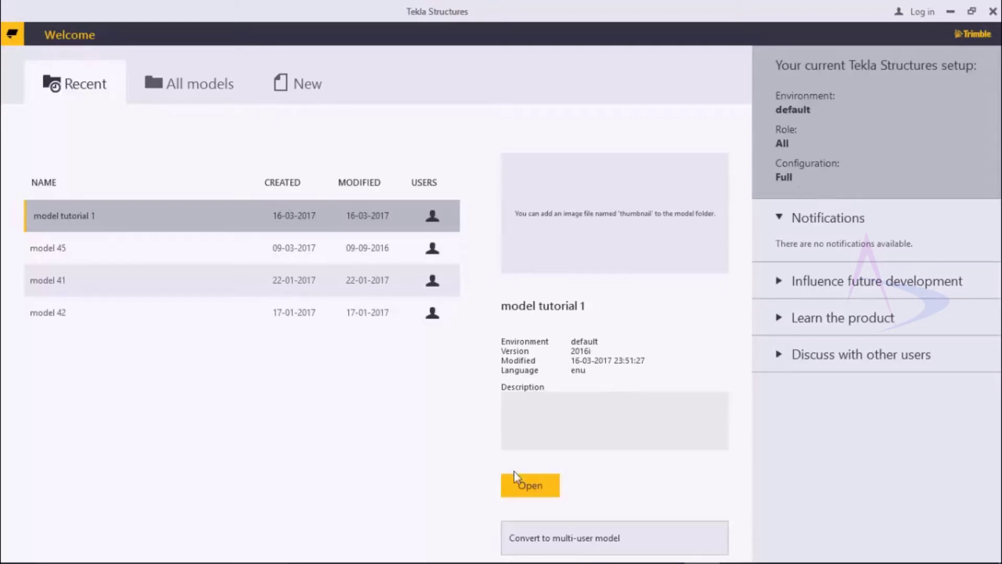
left_click(525, 486)
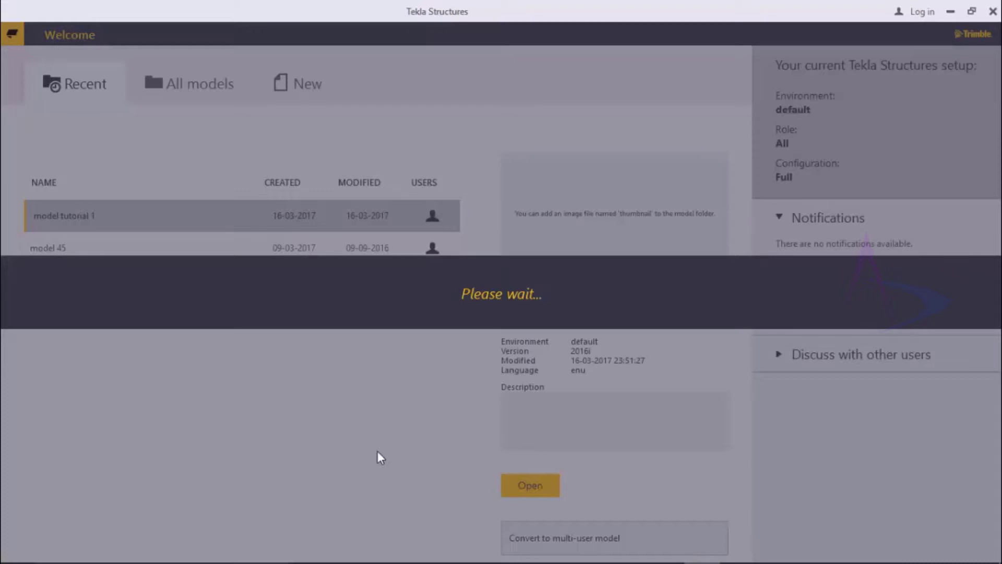
Switch to File Explorer, open the tekla text file from the Desktop folder in Notepad, and minimize the Explorer window
mouse_move(368, 559)
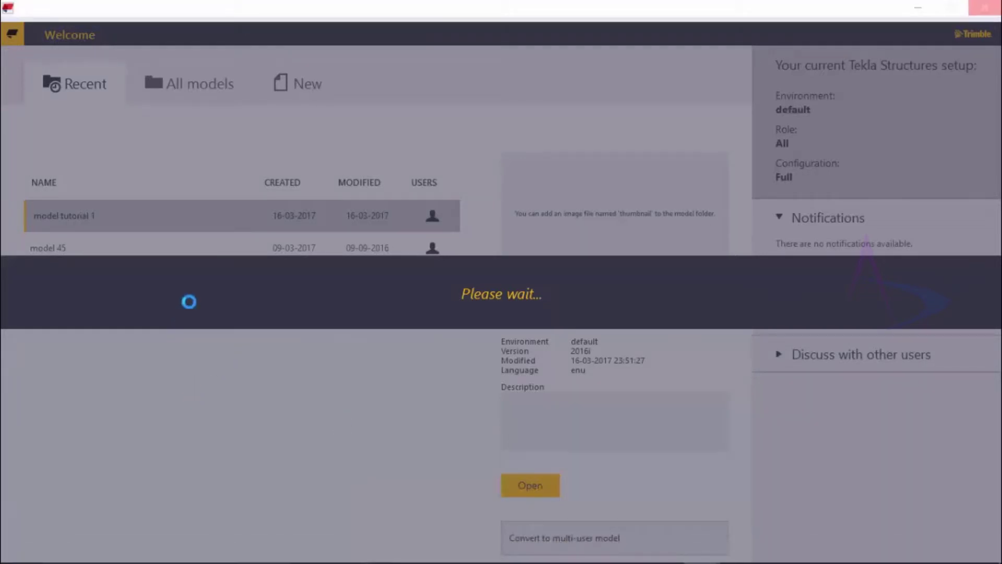
key("super+e")
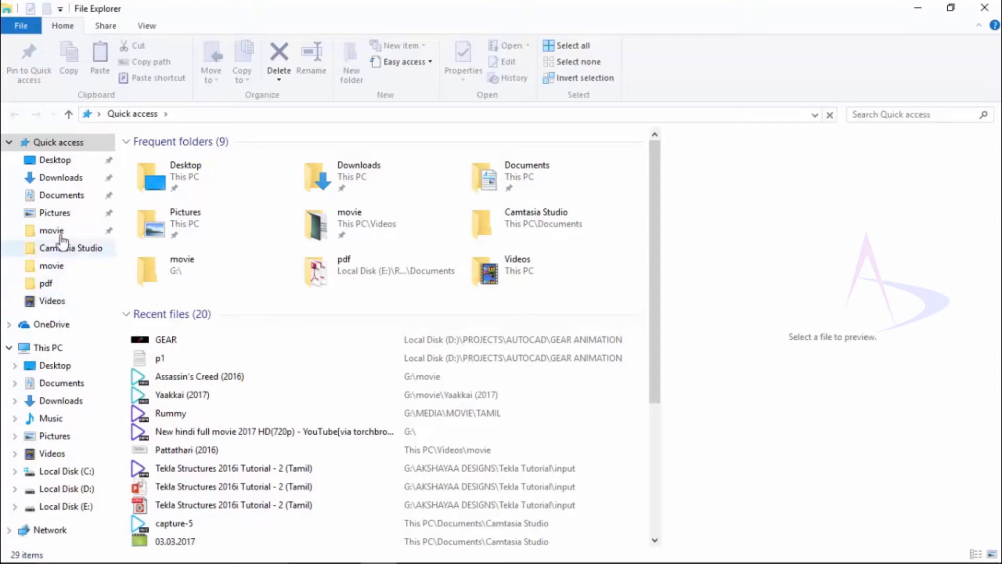
left_click(61, 161)
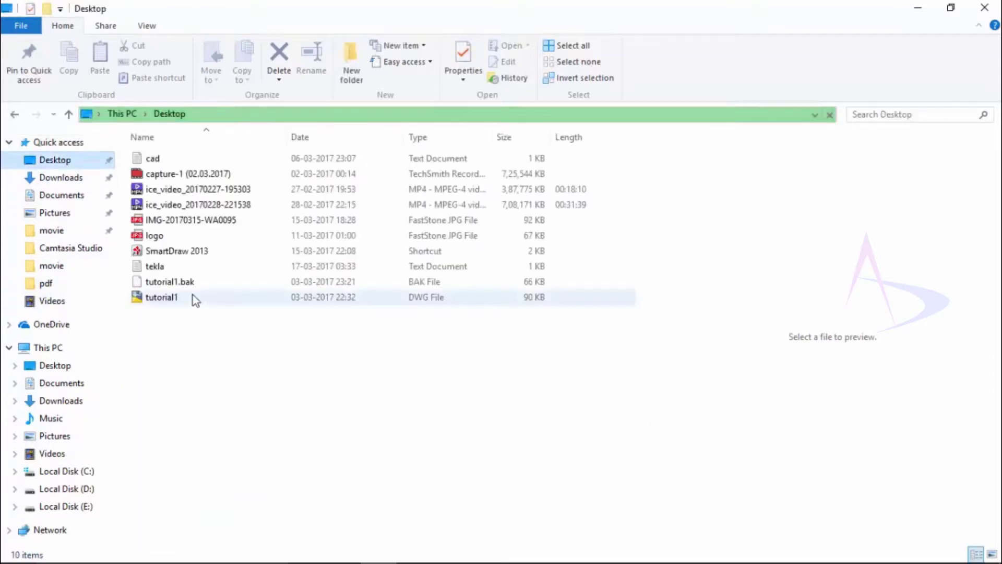
left_click(185, 268)
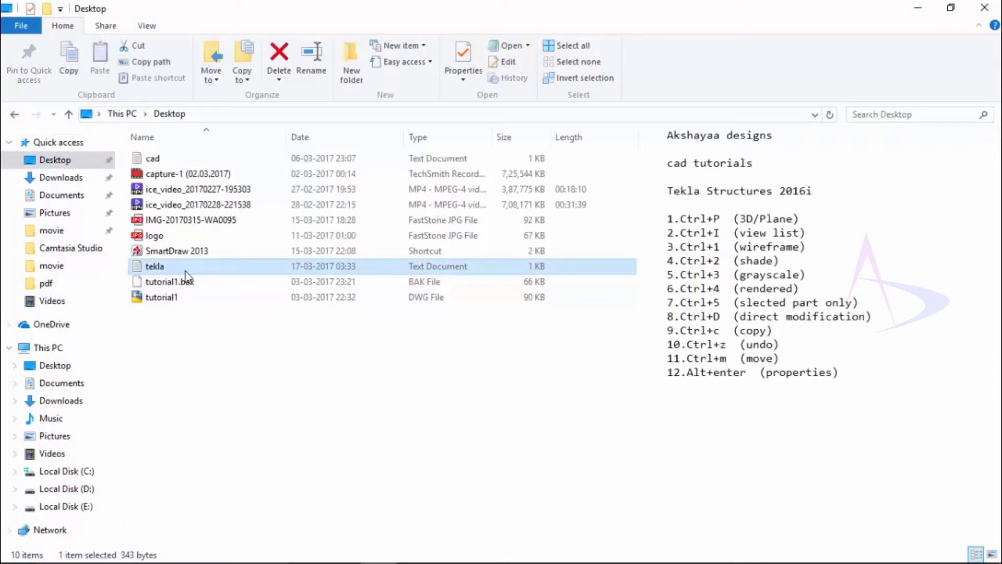
double_click(186, 272)
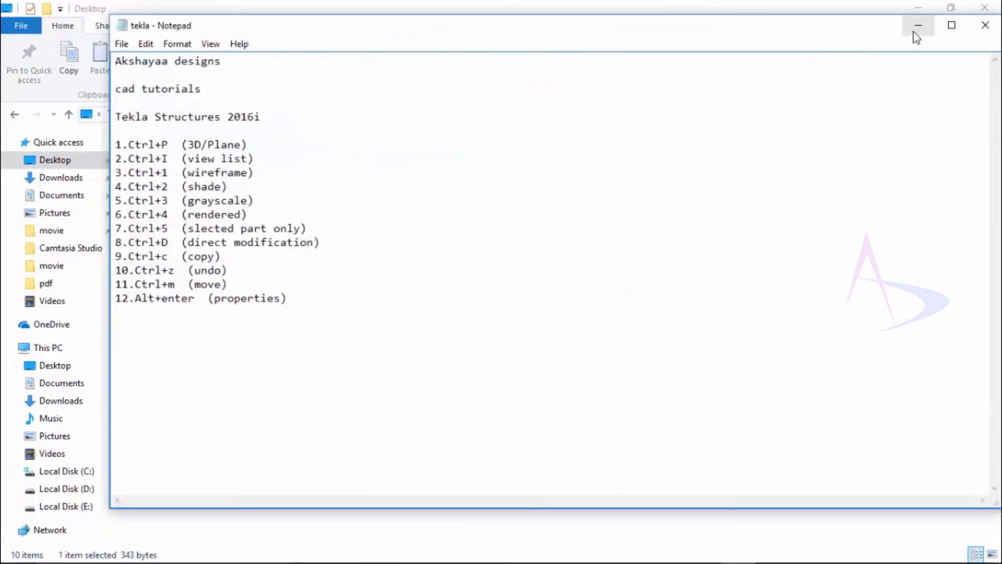
left_click(916, 26)
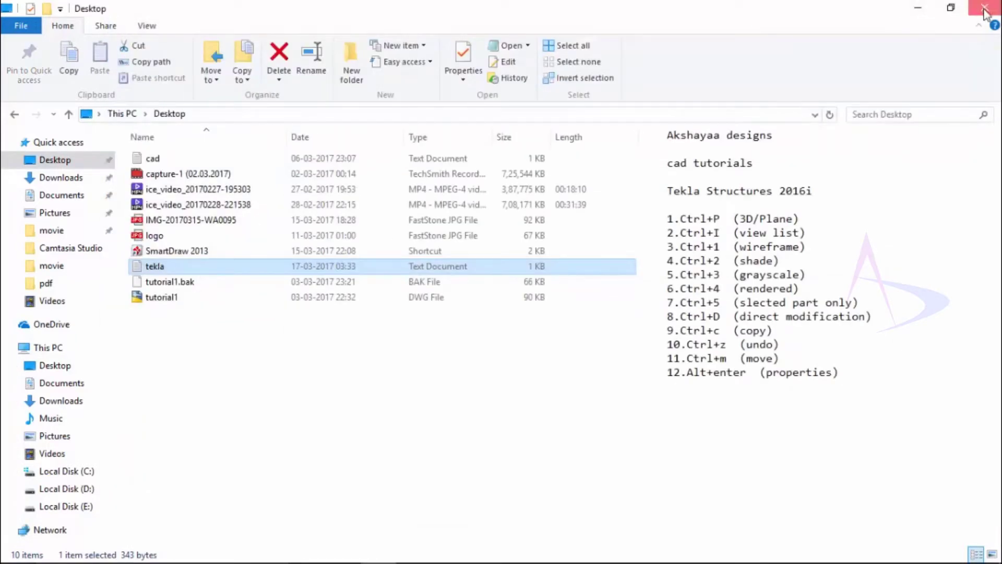
left_click(918, 12)
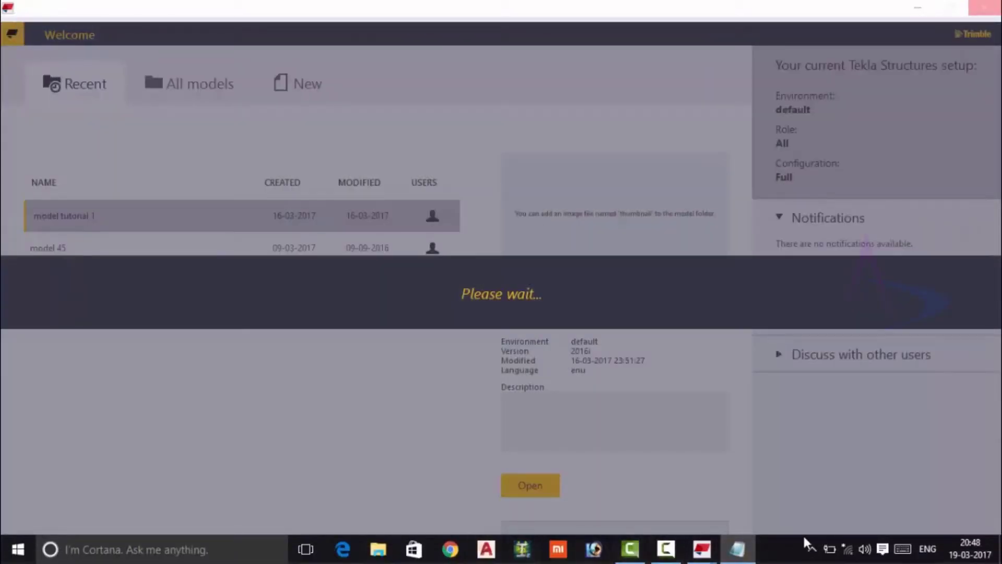
left_click(737, 548)
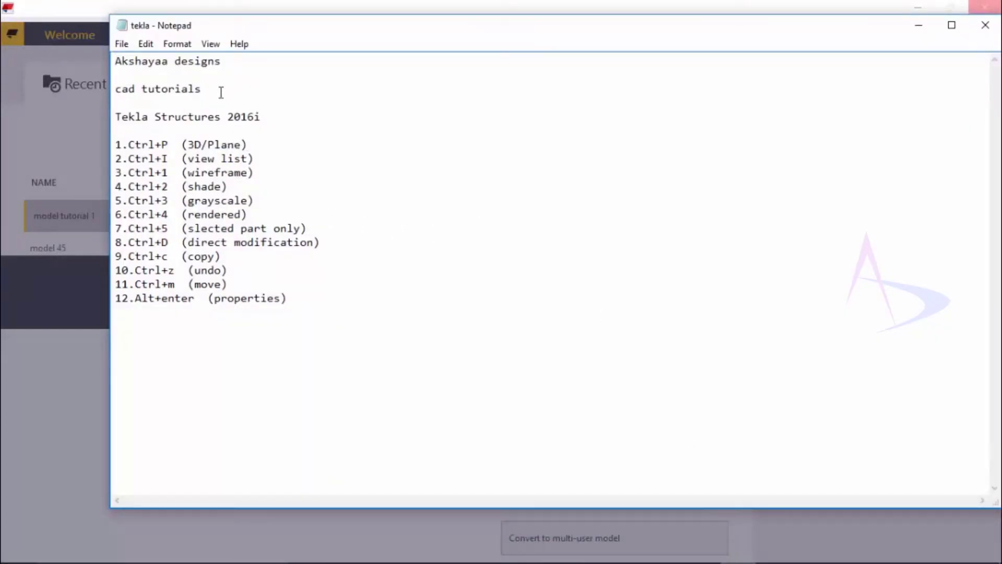
Set the Notepad font size to 18 to read the Tekla shortcut list, and minimize Notepad to return to Tekla Structures
left_click(177, 44)
left_click(191, 62)
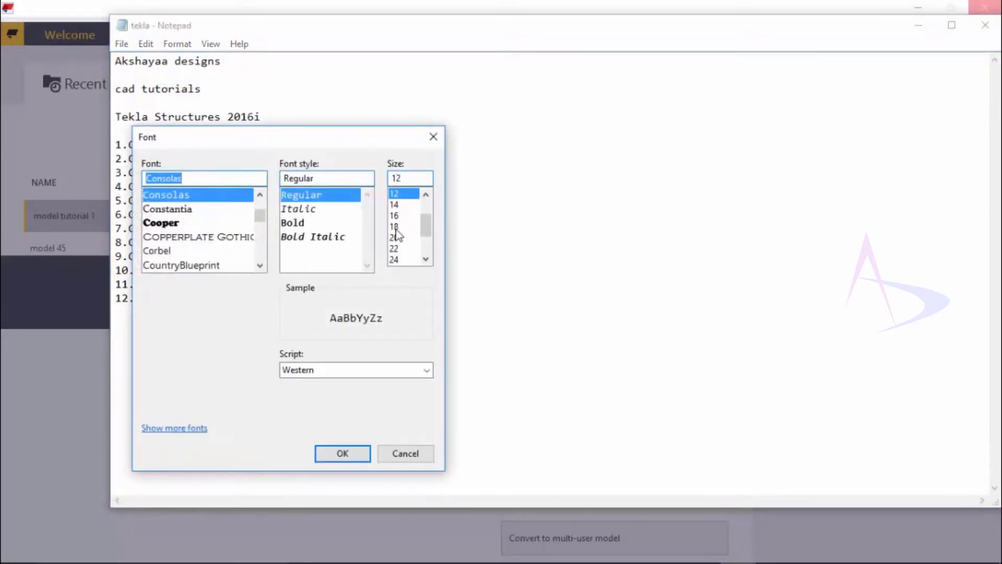
left_click(403, 226)
left_click(352, 452)
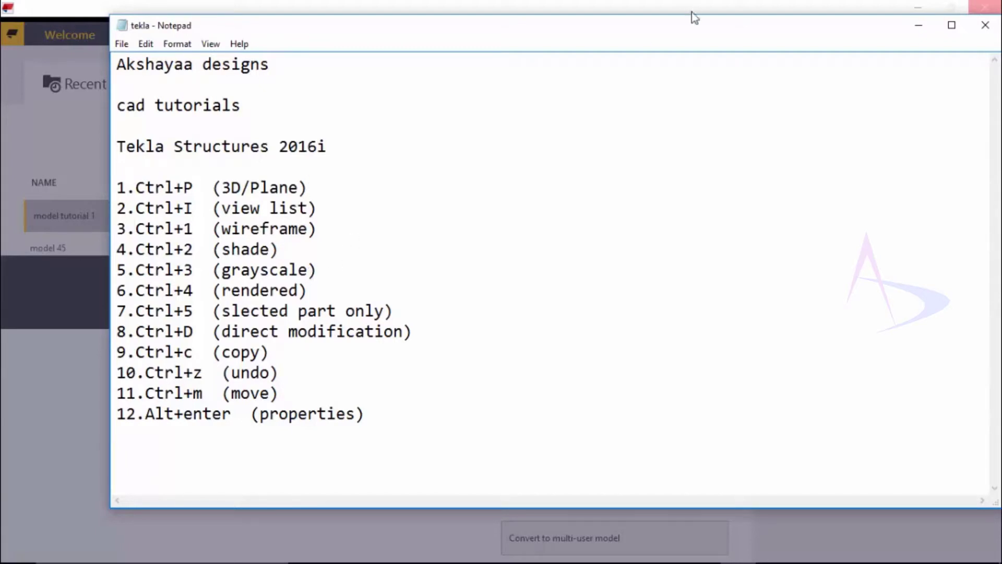
left_click(920, 31)
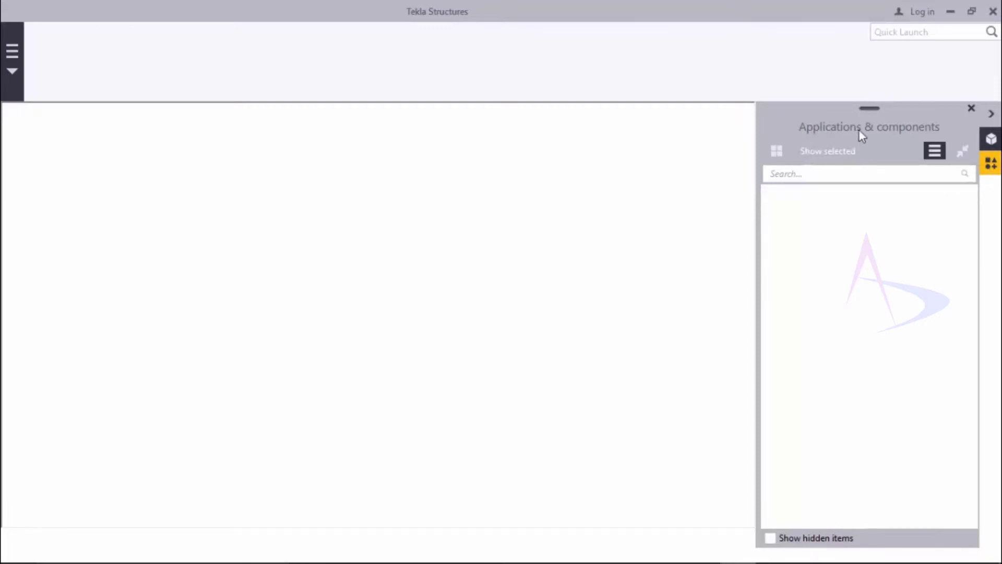
left_click(992, 166)
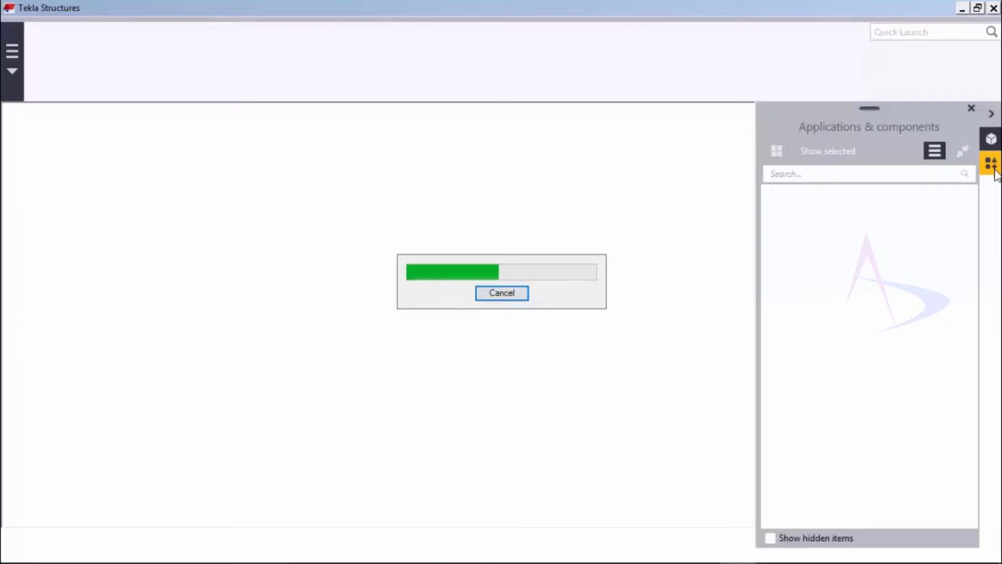
mouse_move(607, 535)
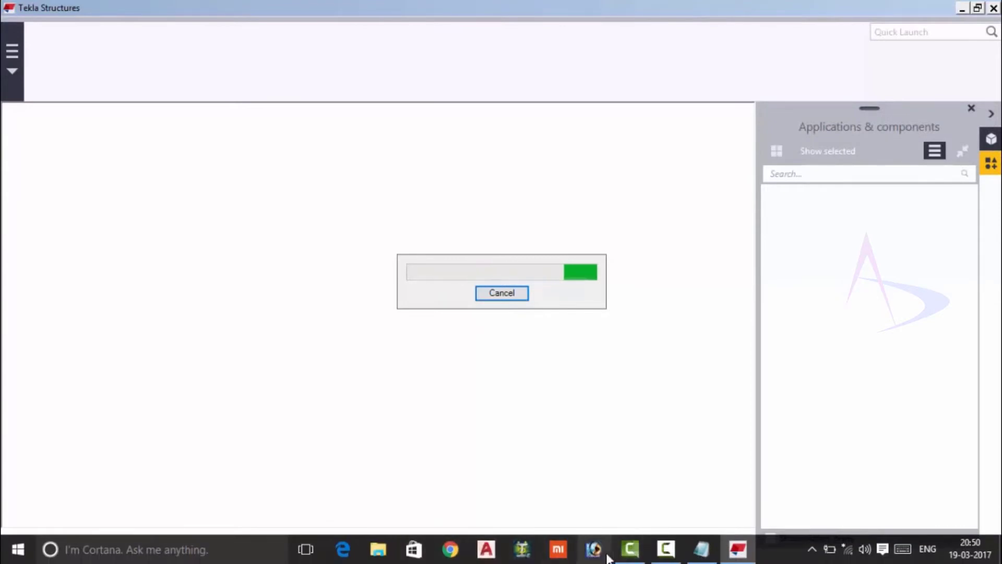
mouse_move(701, 557)
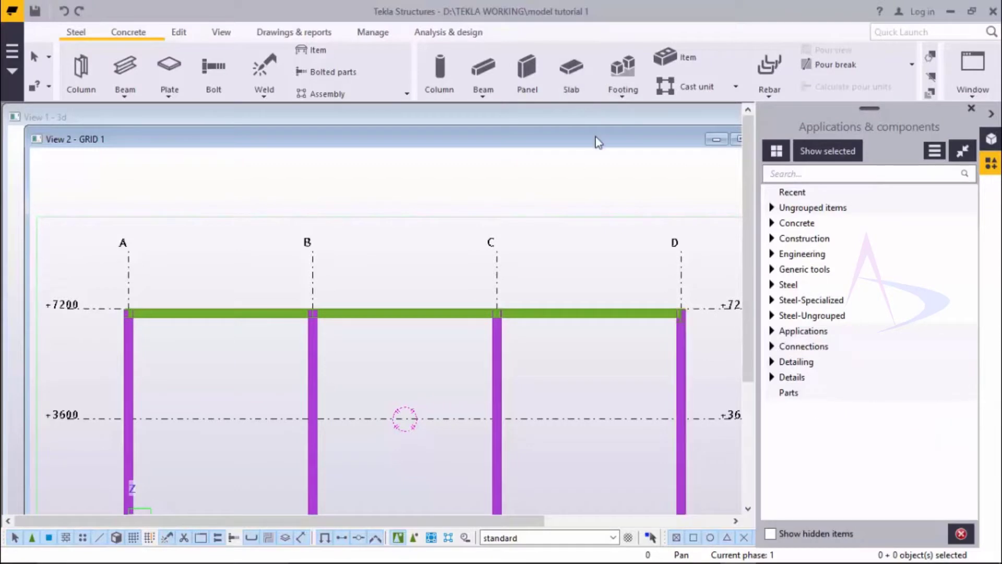
Maximize the GRID 1 view and switch the display to the model's 3D view
double_click(598, 142)
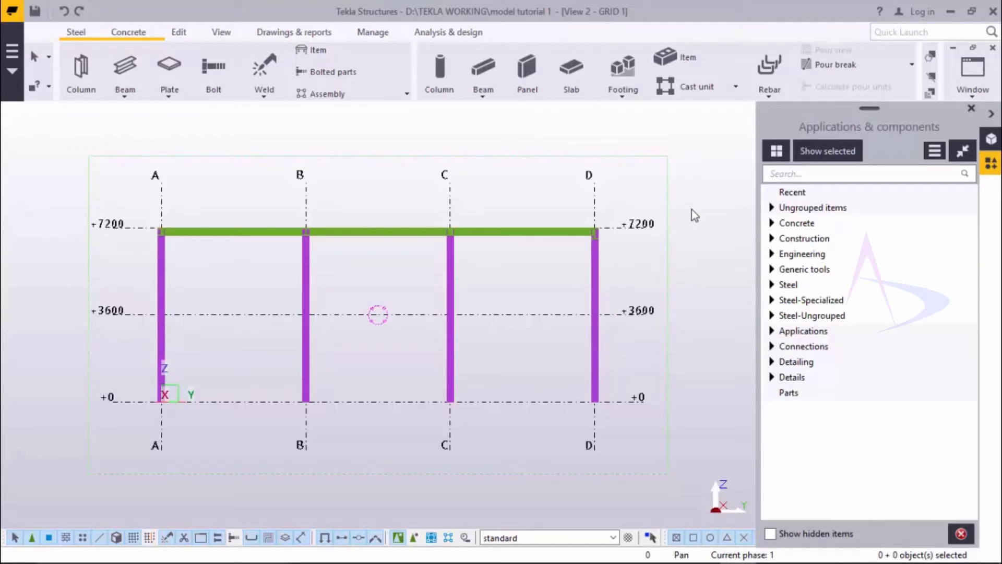
key("ctrl+Tab")
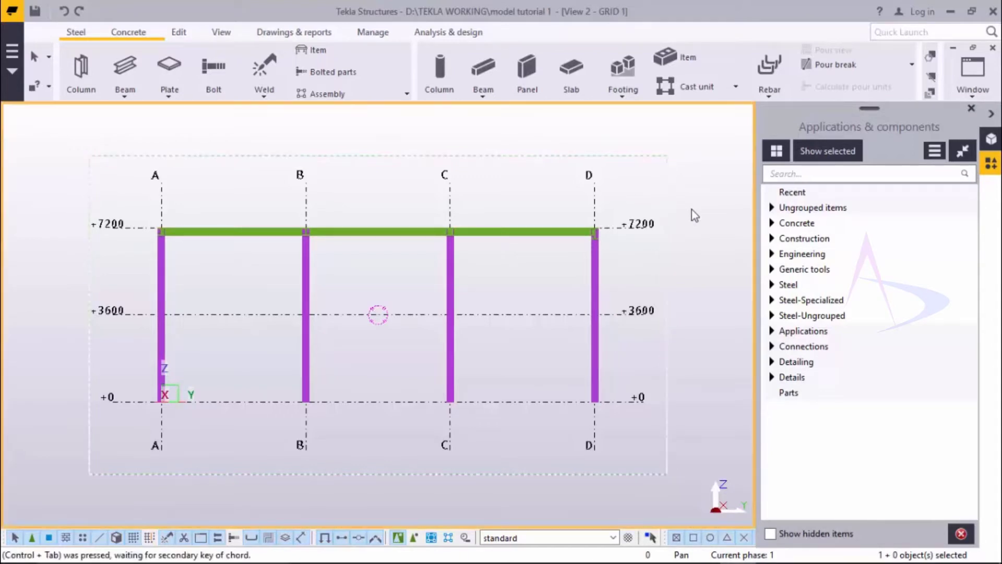
key("ctrl+Tab")
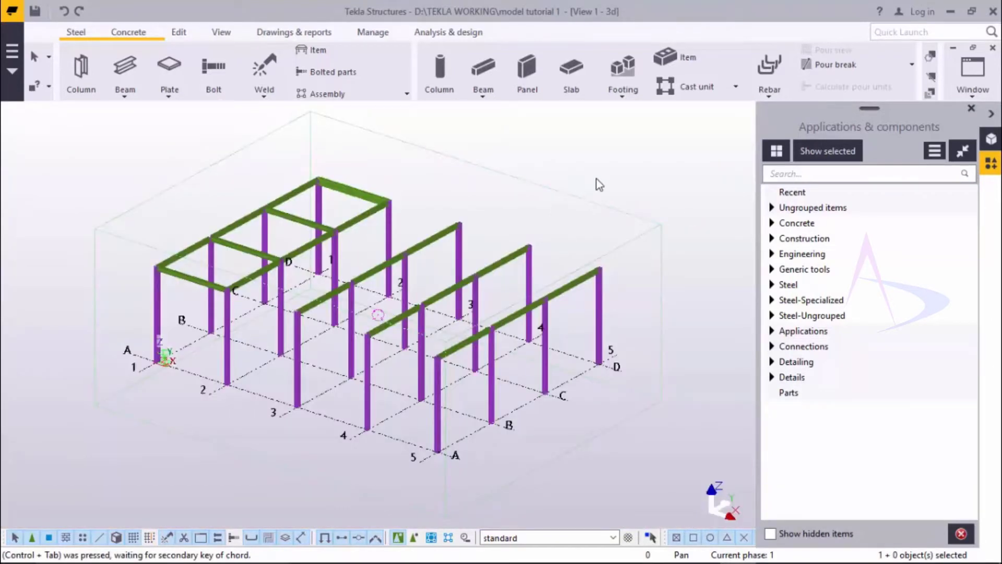
Collapse the Applications & components pane to enlarge the 3D view and display the list of open views
scroll(610, 181, "down", 1)
scroll(609, 181, "up", 1)
left_click(992, 115)
left_click(979, 96)
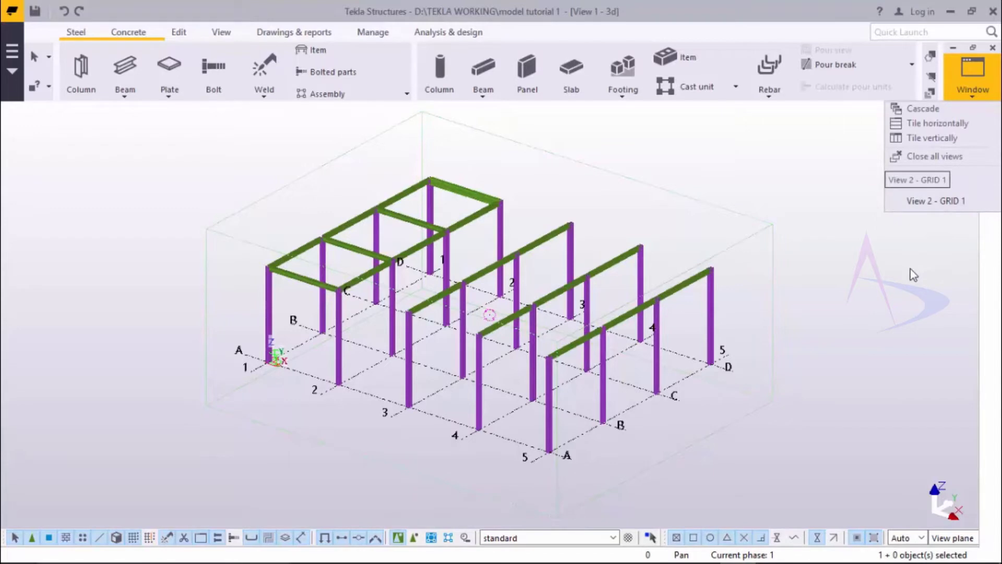
Select the beam on grid line 2 between C and D and examine its name, profile and colour settings
scroll(509, 246, "up", 2)
middle_click_drag(509, 246, 531, 219)
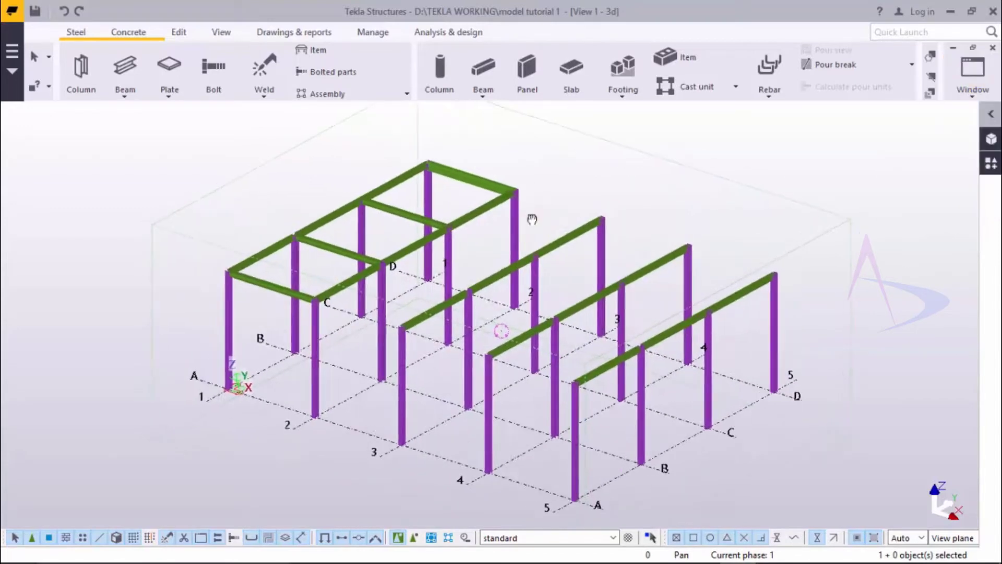
scroll(481, 240, "up", 1)
scroll(470, 229, "up", 2)
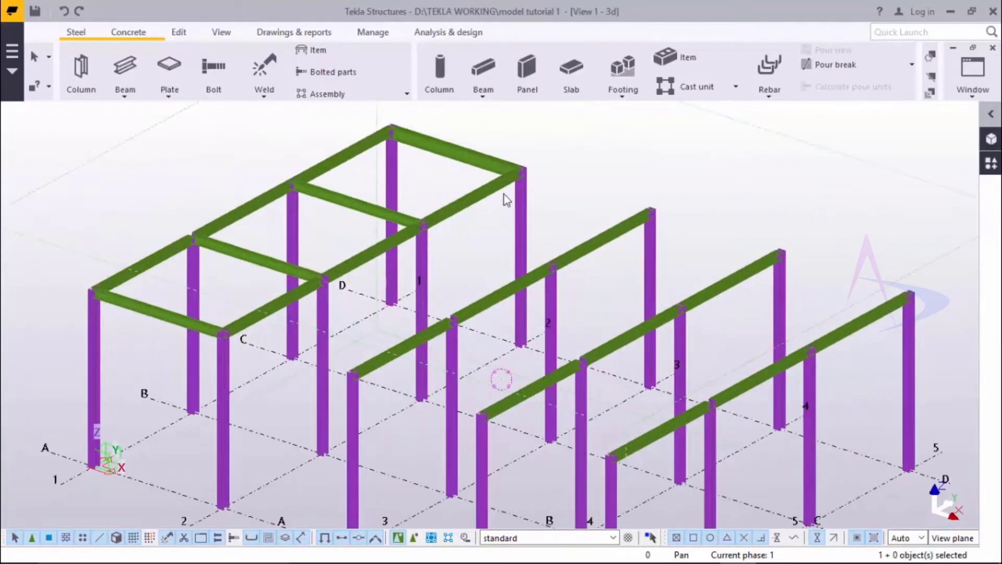
scroll(543, 174, "up", 1)
scroll(477, 196, "up", 3)
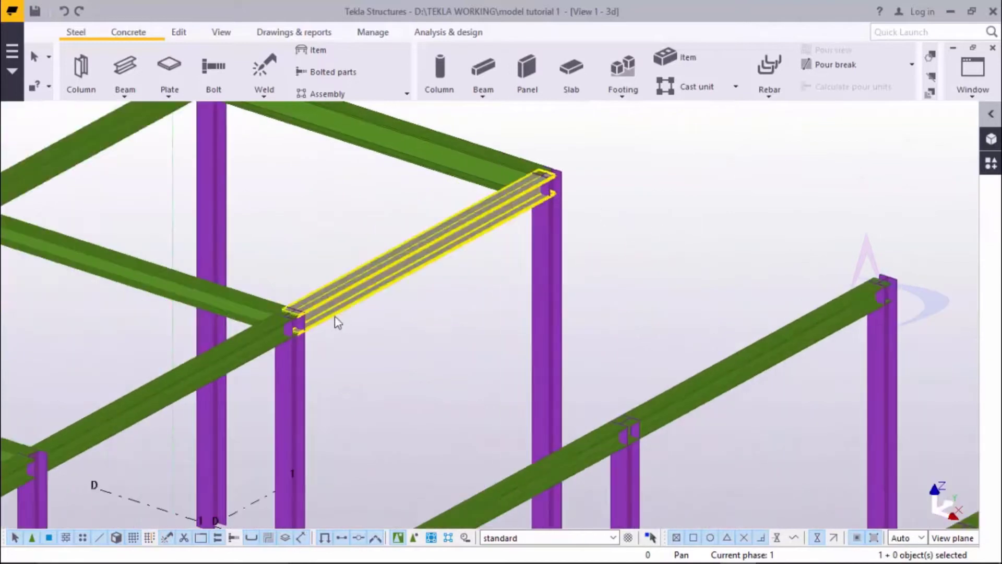
middle_click_drag(338, 322, 475, 307)
scroll(476, 297, "up", 1)
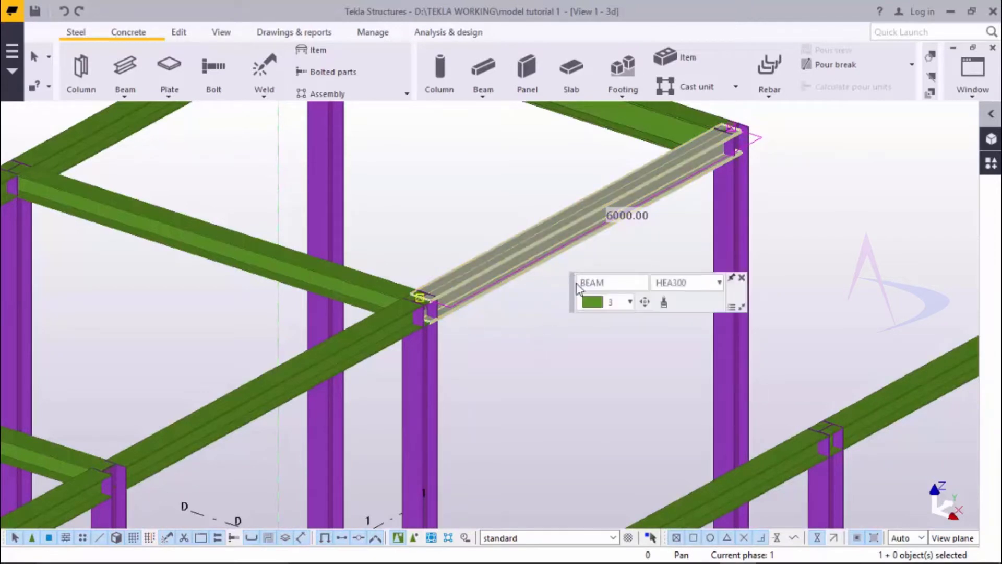
middle_click_drag(519, 211, 389, 245)
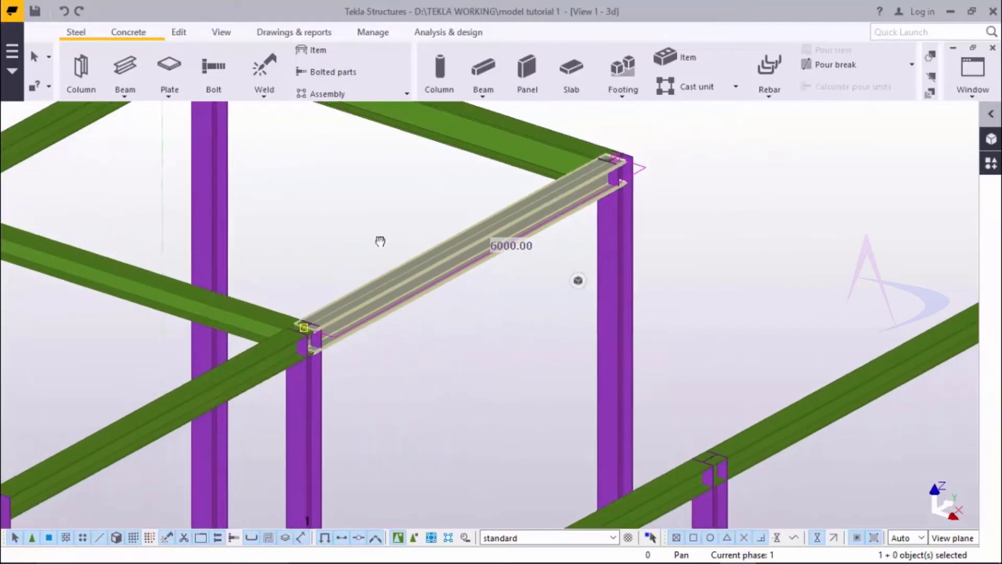
scroll(390, 249, "up", 2)
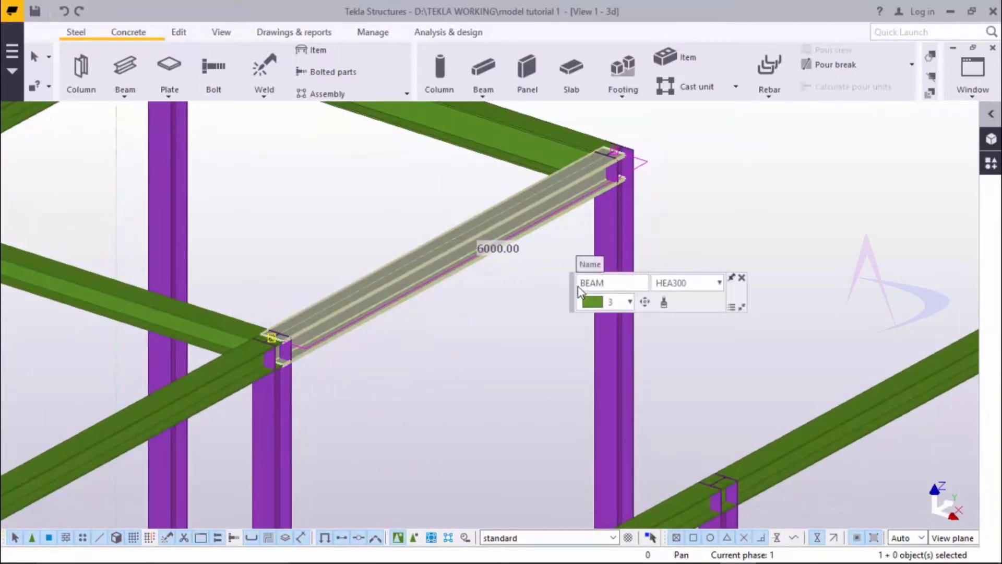
left_click(630, 303)
left_click(698, 289)
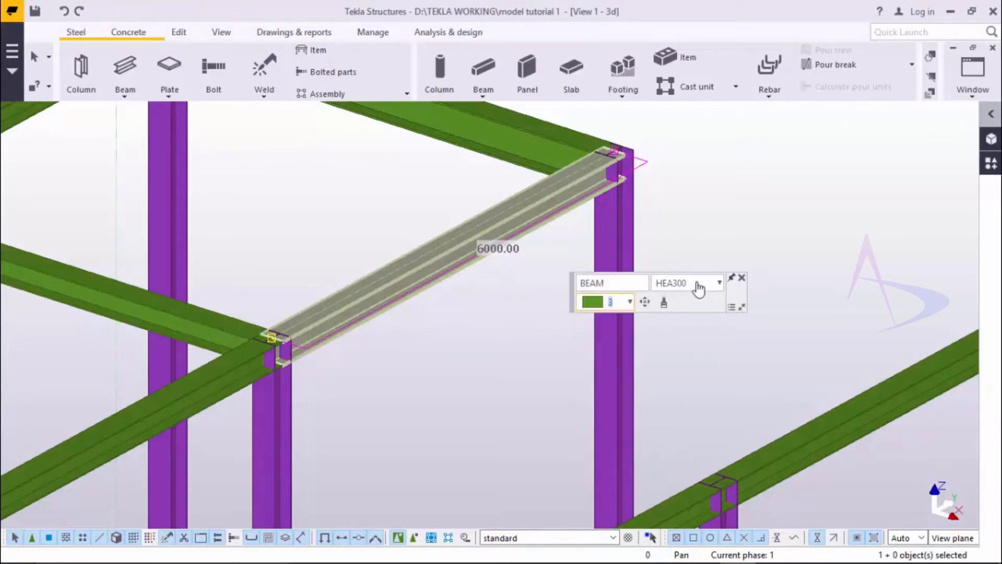
Rotate the selected beam to 100 degrees in its position settings, and set the rotation angle to 45 degrees
left_click(646, 303)
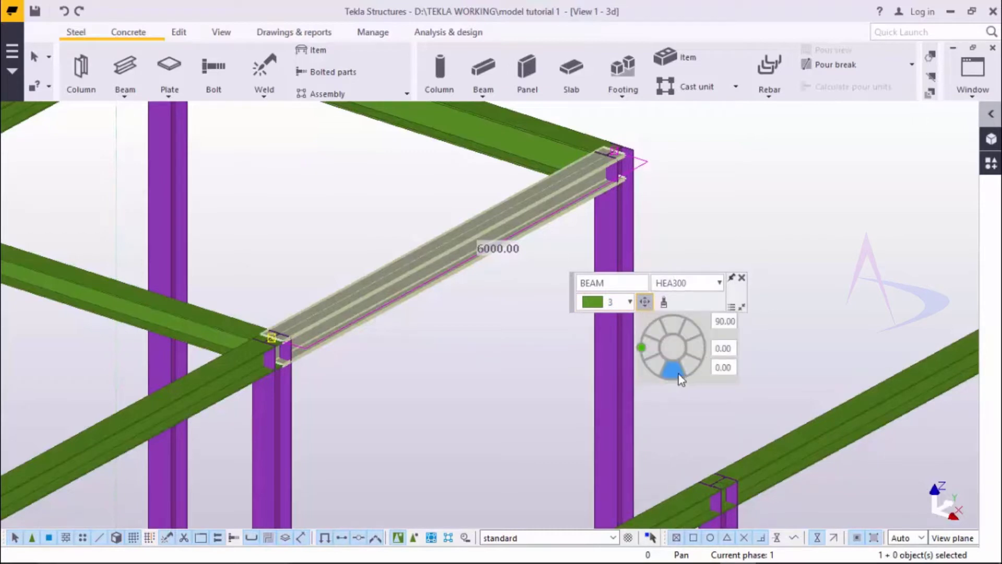
mouse_move(641, 345)
left_mouse_down()
mouse_move(669, 319)
mouse_move(693, 353)
mouse_move(665, 365)
mouse_move(653, 338)
mouse_move(652, 351)
left_mouse_up()
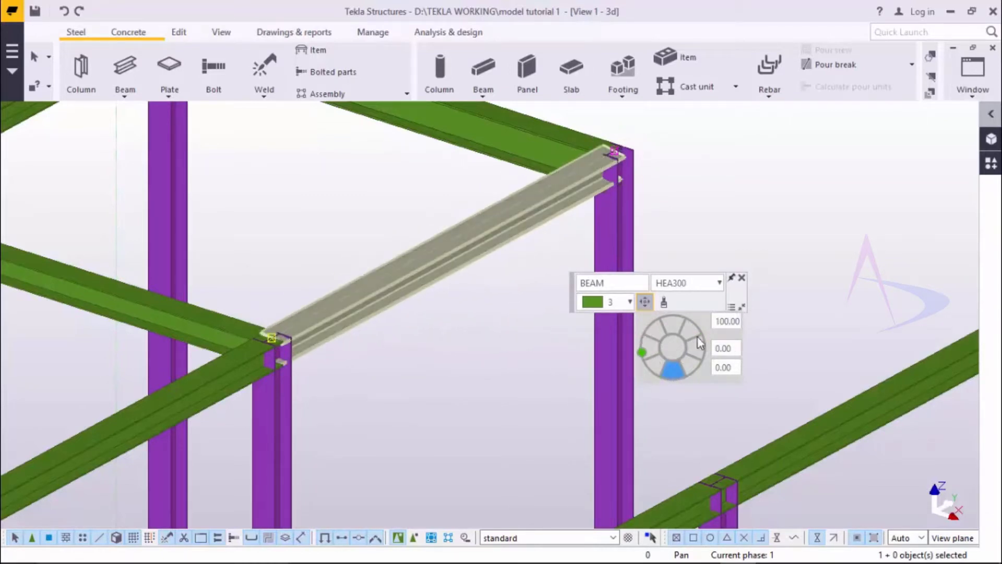
left_click_drag(716, 322, 740, 324)
type("45")
key("Tab")
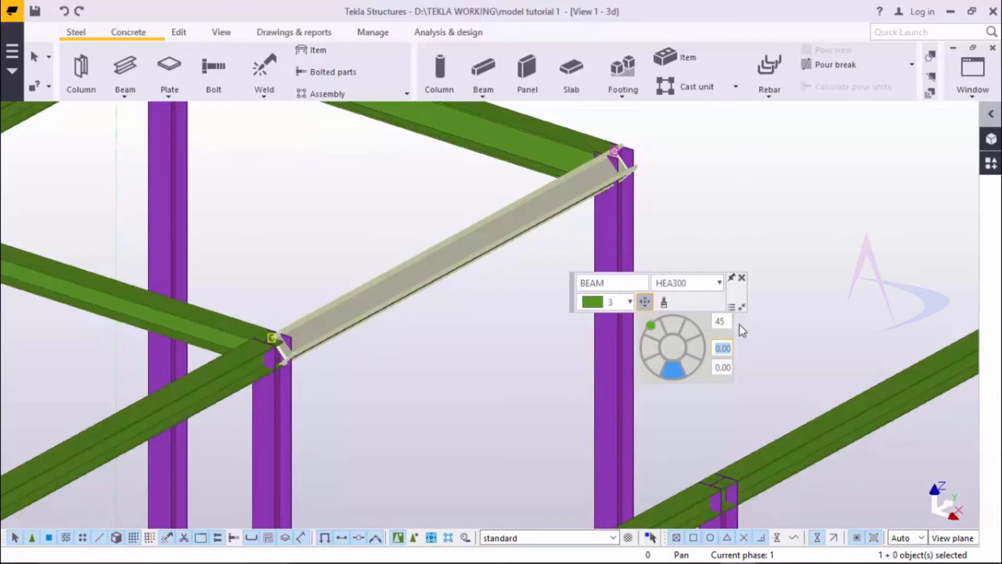
Set the selected beam's rotation angle to 90 degrees and check its orientation at the column joint
left_click(728, 322)
type("90")
key("Tab")
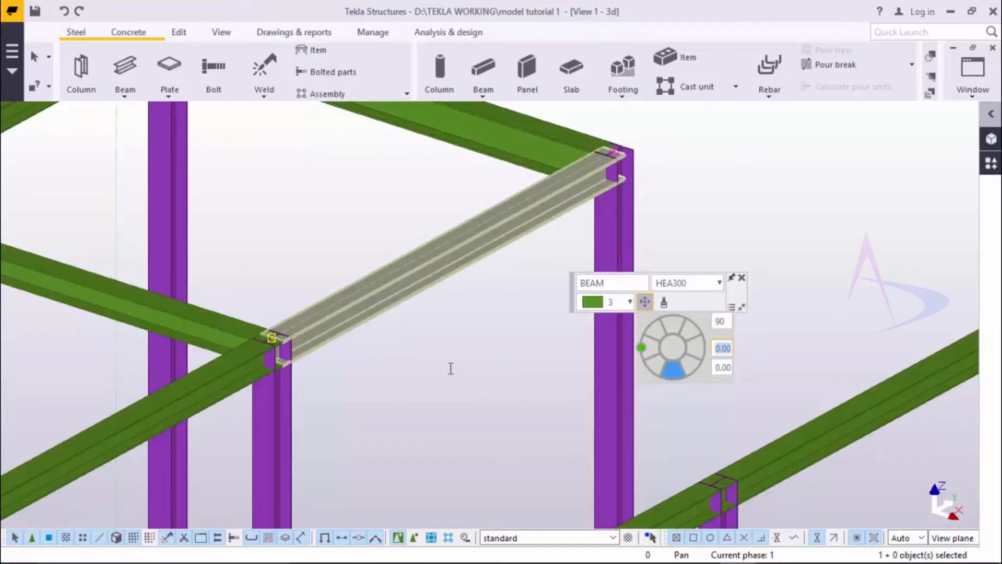
scroll(407, 365, "up", 3)
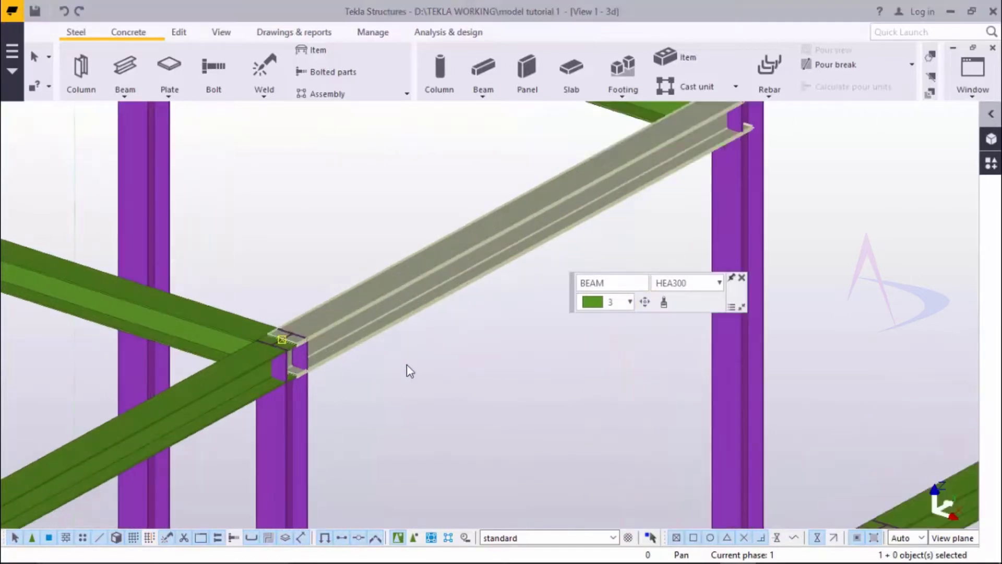
scroll(297, 329, "up", 2)
Select the four cross beams between grid lines 1 and 2 and open the linear special copy for them
scroll(362, 333, "down", 5)
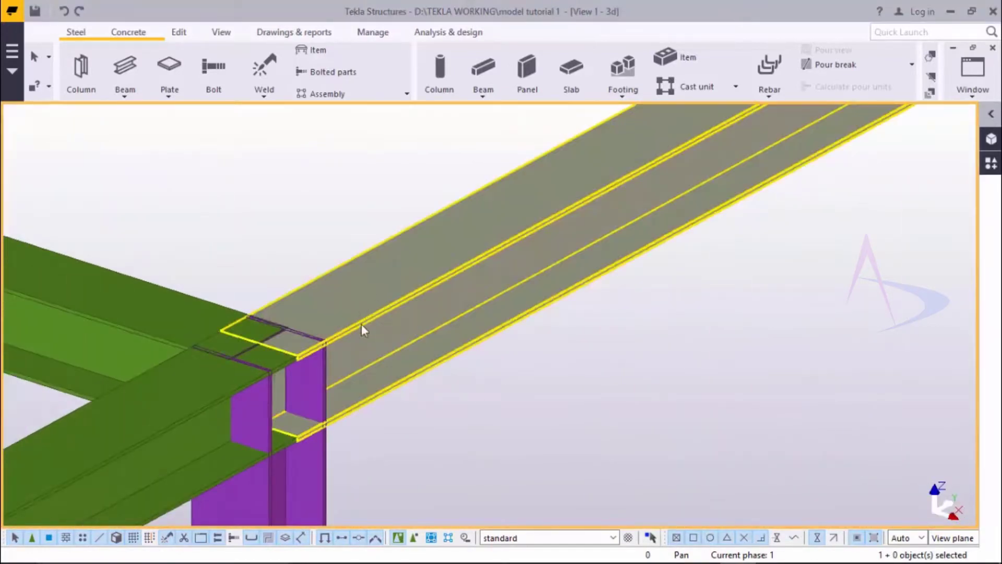
scroll(474, 330, "down", 3)
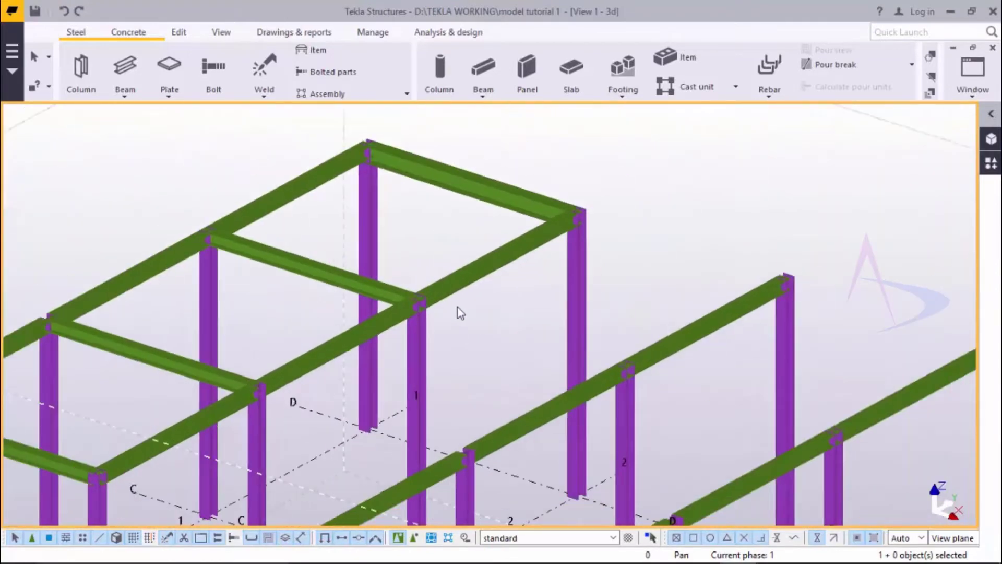
scroll(503, 292, "down", 2)
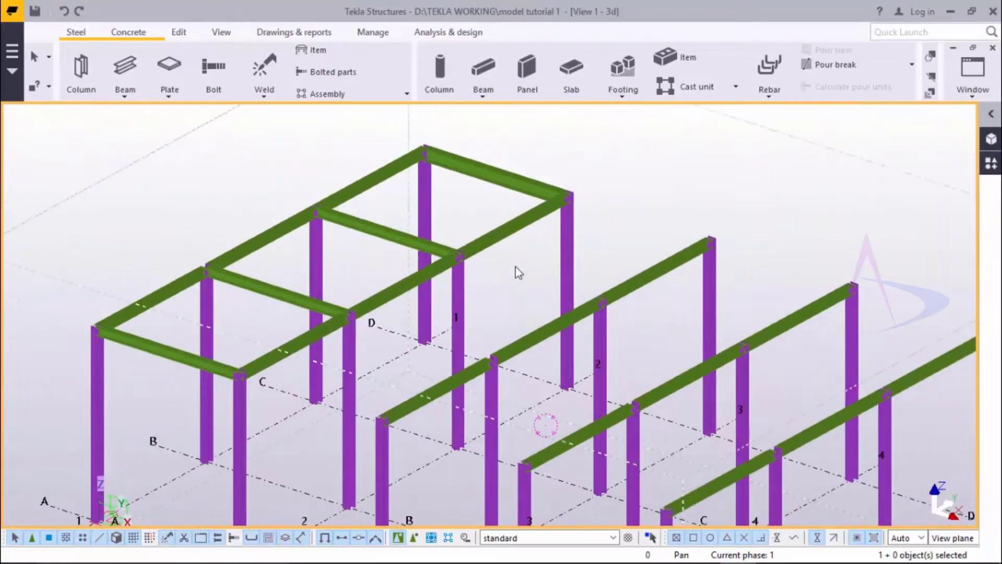
left_click(513, 185)
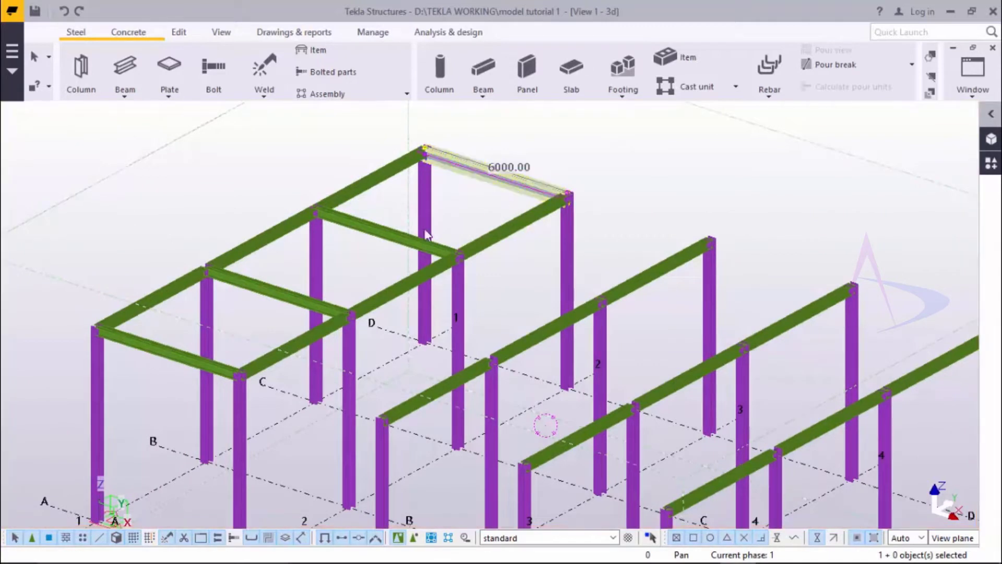
left_click(395, 243, "ctrl")
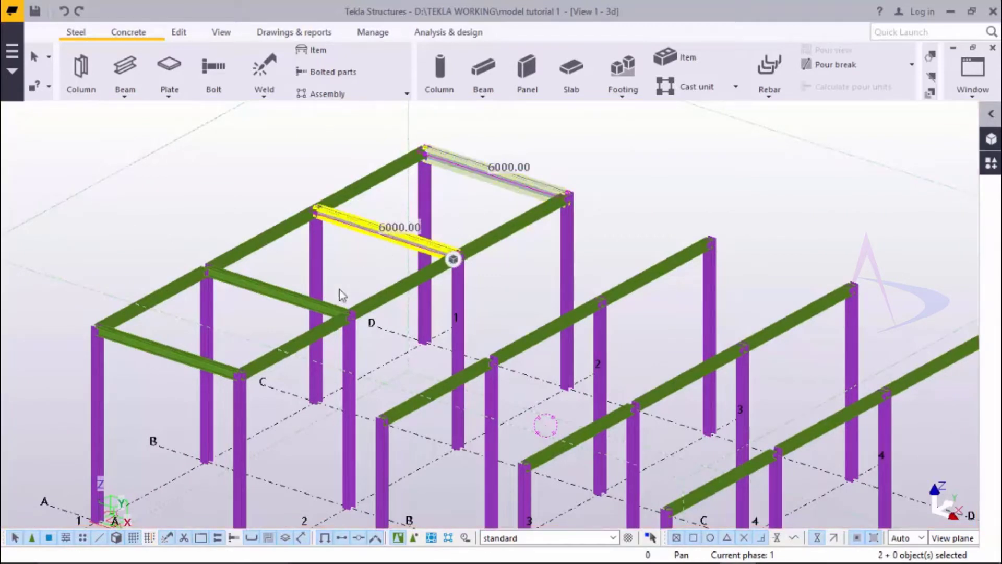
left_click(288, 303, "ctrl")
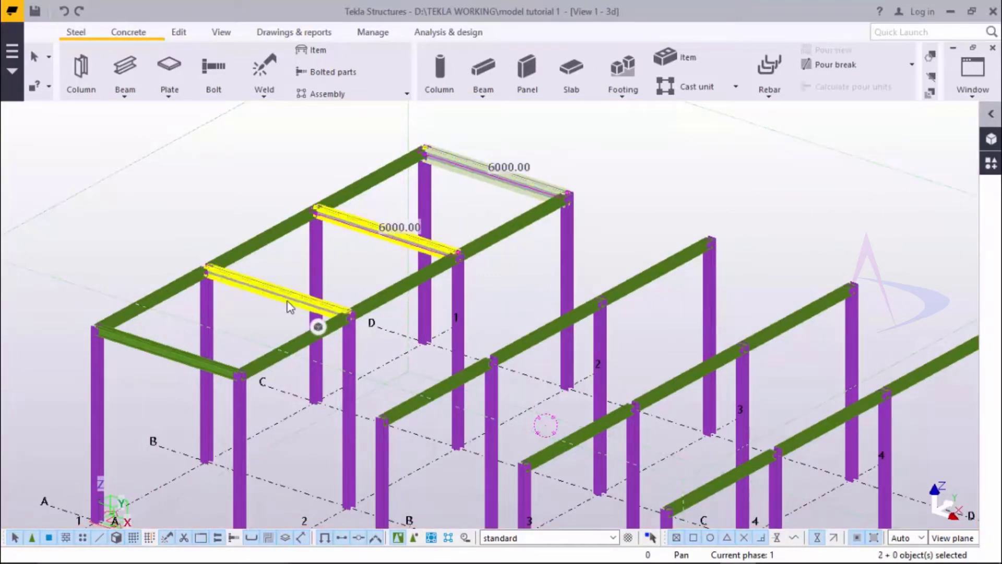
left_click(176, 362, "ctrl")
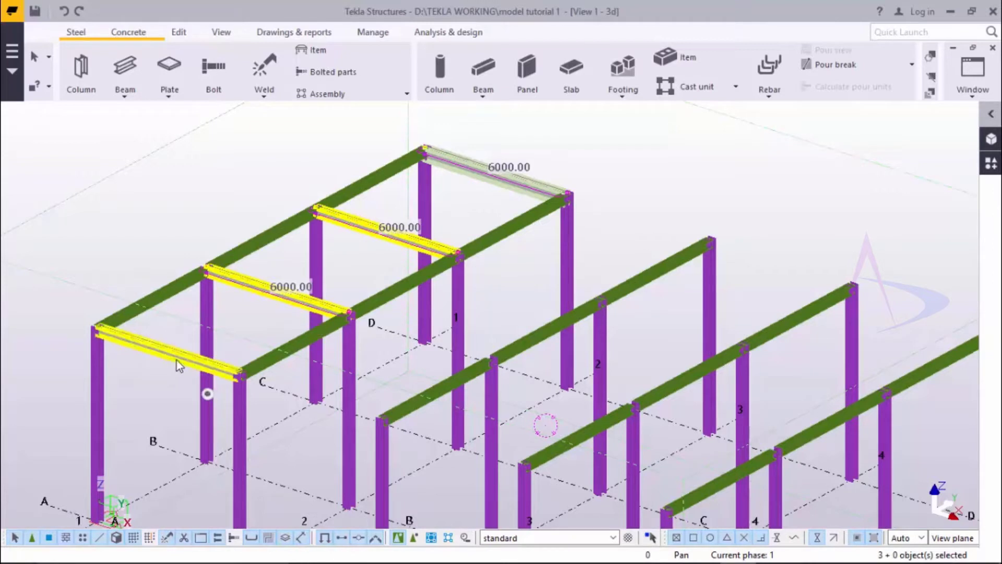
right_click(634, 155)
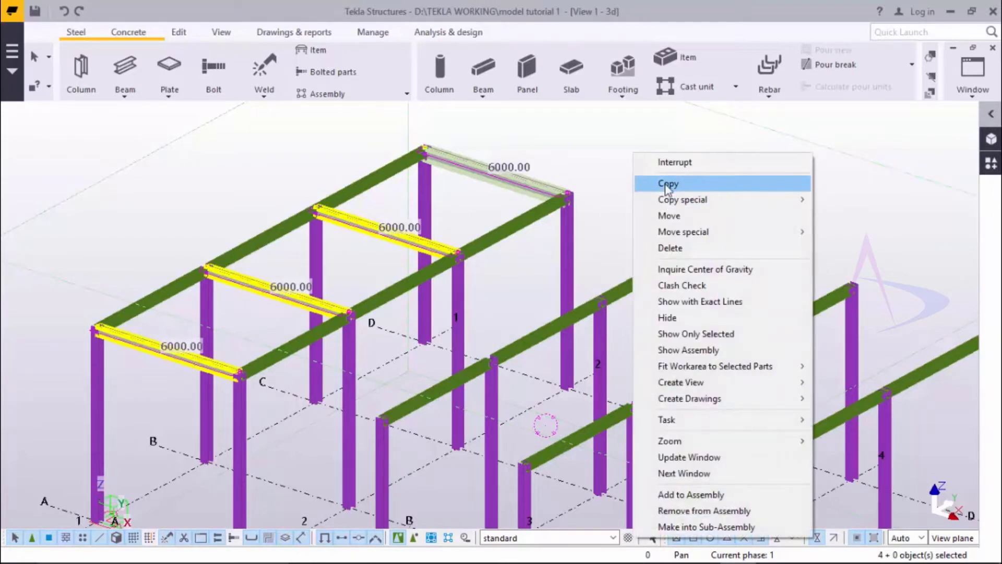
mouse_move(671, 200)
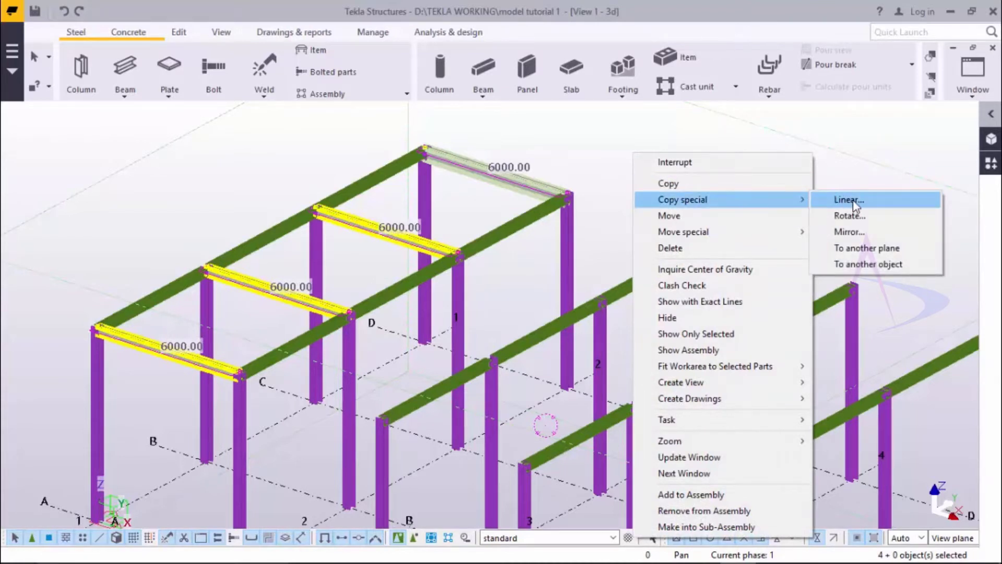
left_click(848, 199)
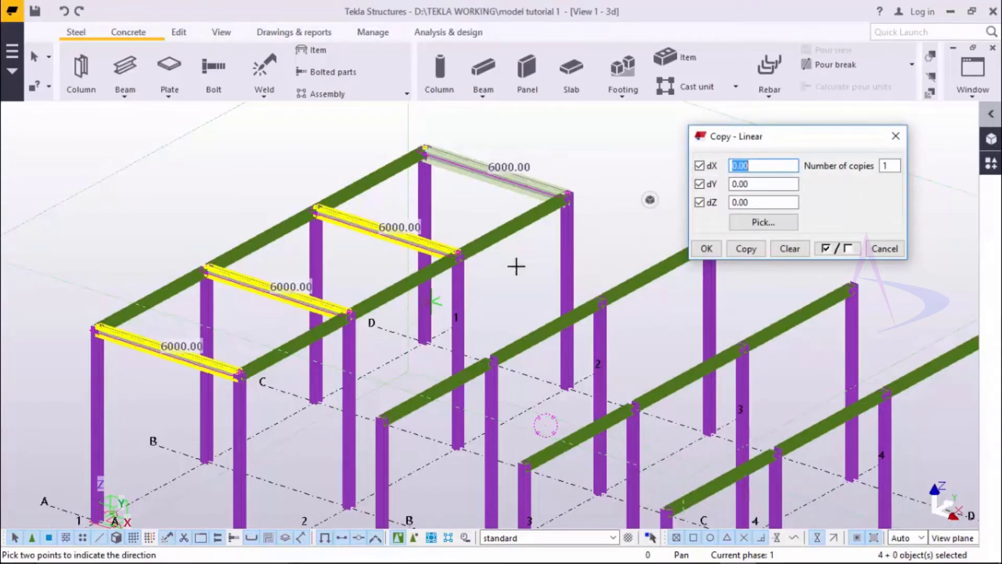
Set the linear copy to a dX of 5000 with 3 copies
scroll(959, 525, "up", 1)
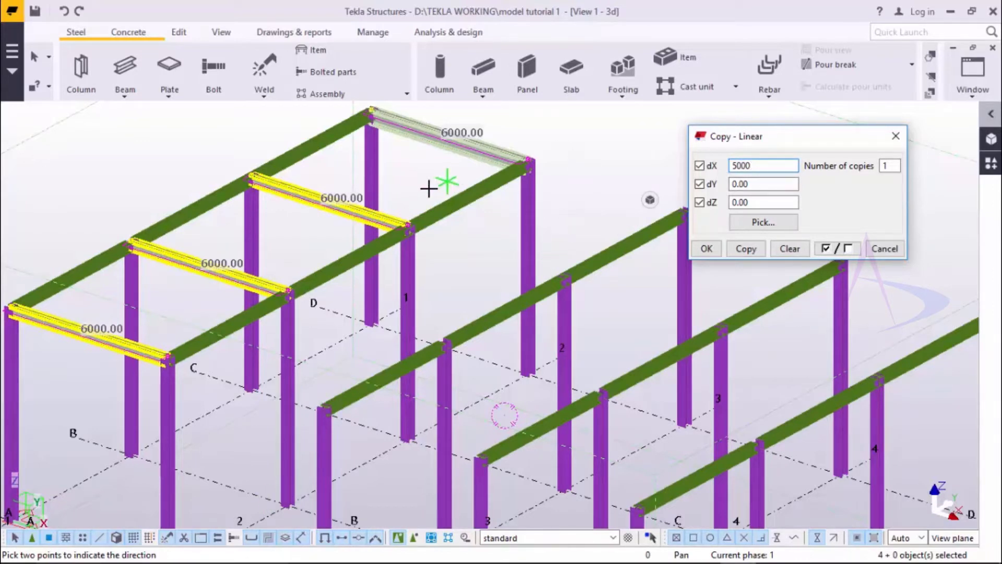
scroll(430, 186, "down", 3)
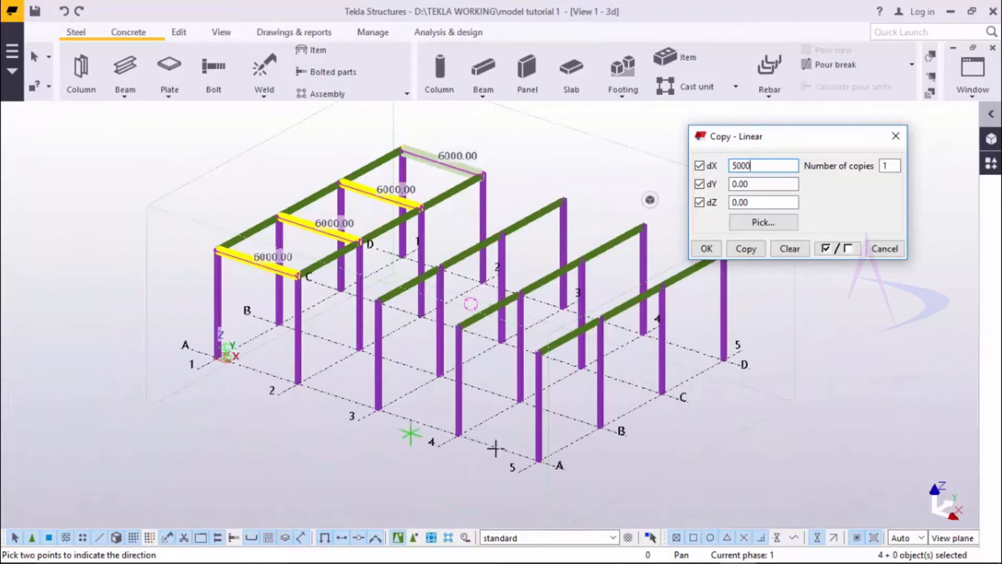
left_click(889, 166)
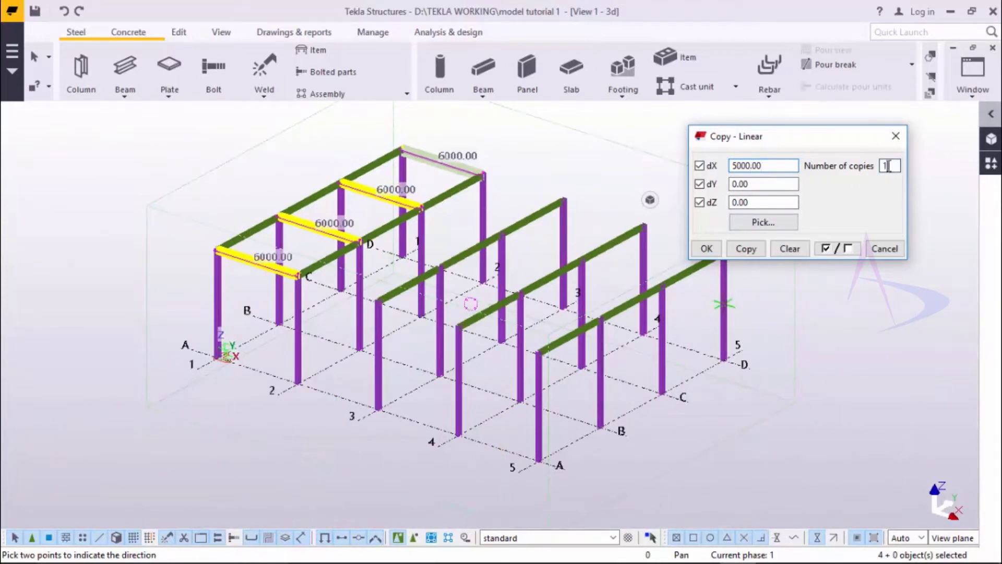
type("3")
Try copying the four cross beams with the 5000 spacing, and undo the copies
left_click(750, 251)
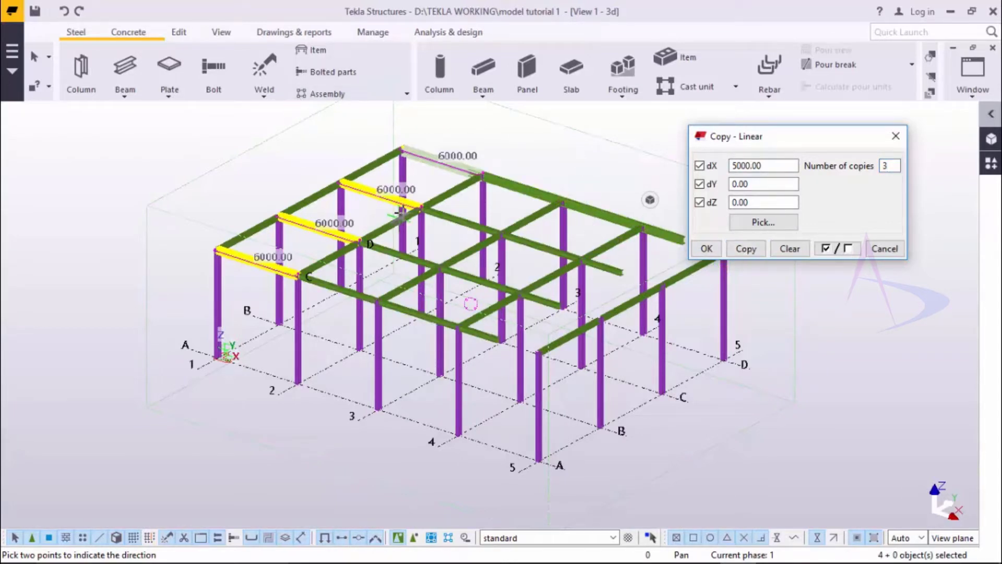
left_click(66, 12)
left_click(65, 12)
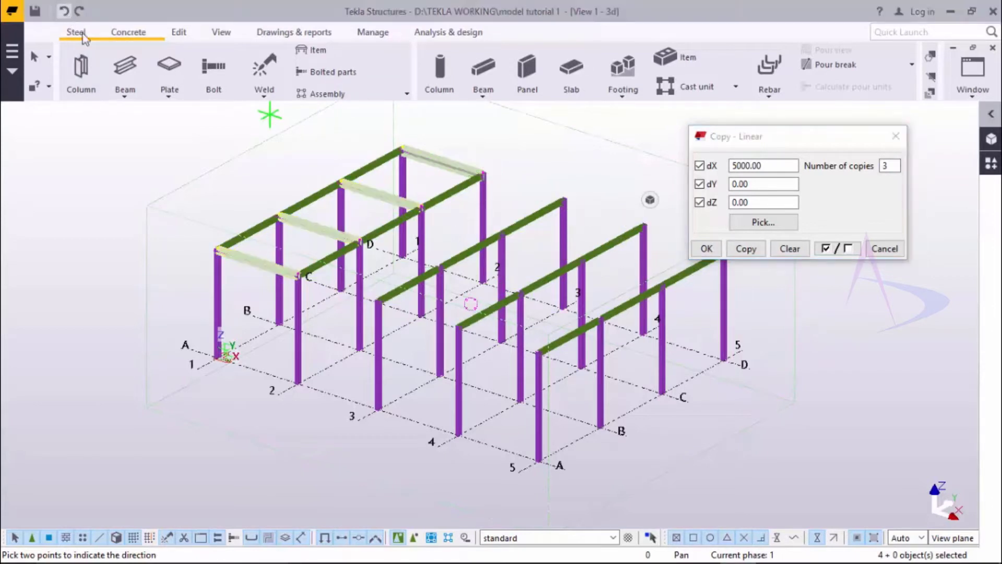
Set the linear copy's dX to 6000, copy the four cross beams into the remaining bays, and close the dialog
left_click_drag(766, 165, 732, 166)
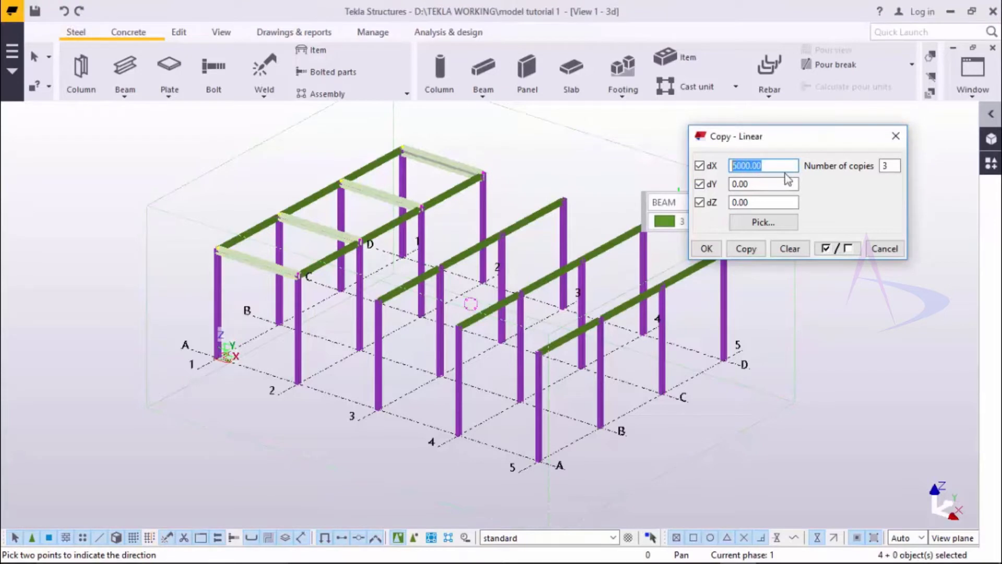
type("6000")
left_click(756, 249)
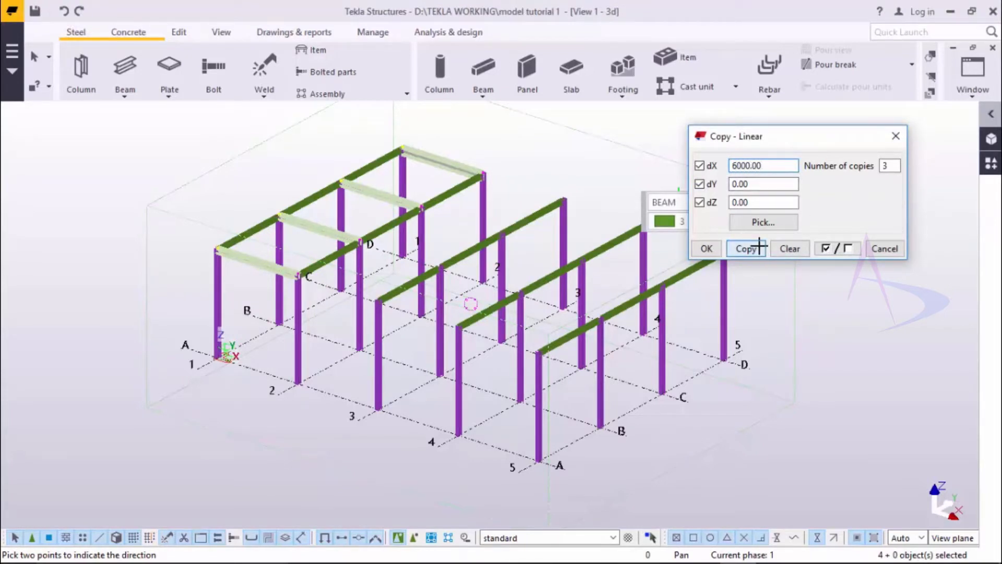
left_click(708, 250)
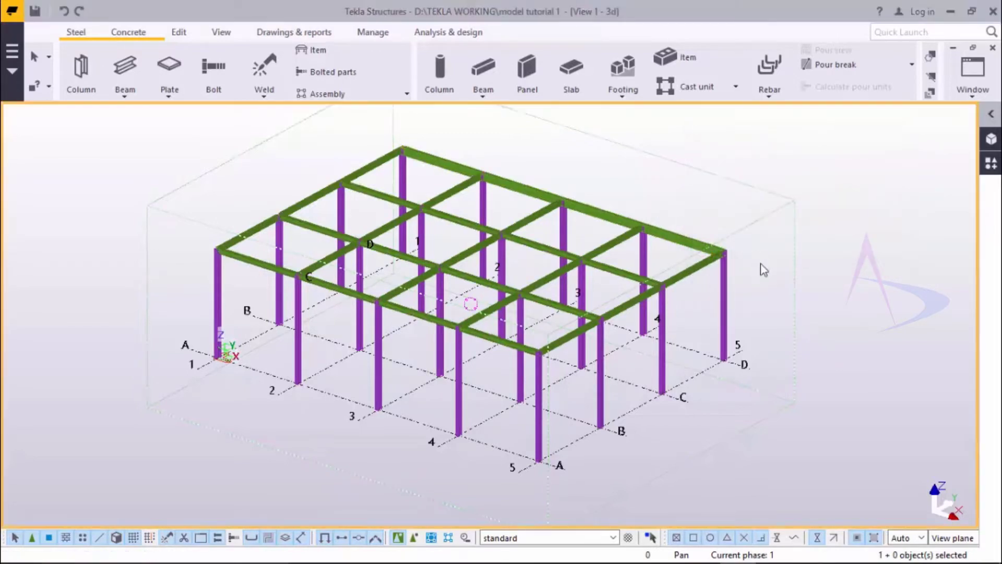
Redraw the 3D view and examine the beam layout of the whole frame from different directions
right_click(760, 268)
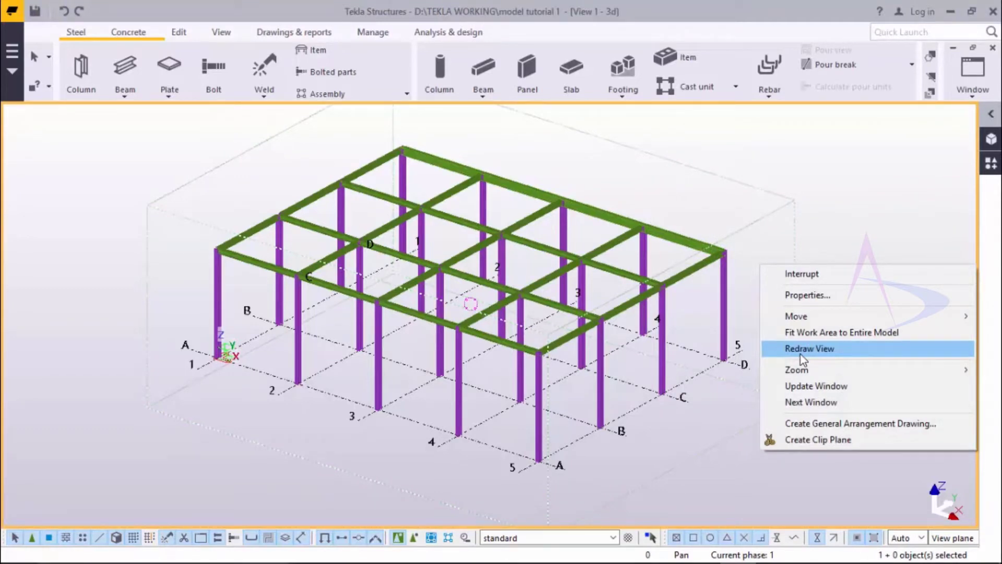
left_click(800, 354)
scroll(549, 239, "up", 2)
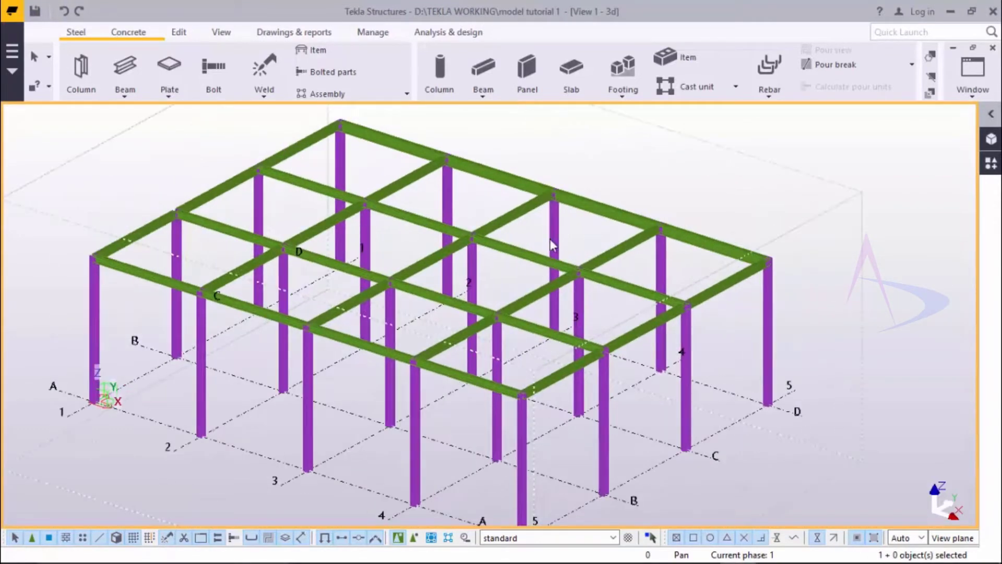
scroll(493, 234, "up", 1)
scroll(624, 330, "down", 2)
middle_click_drag(624, 330, 439, 320, "ctrl")
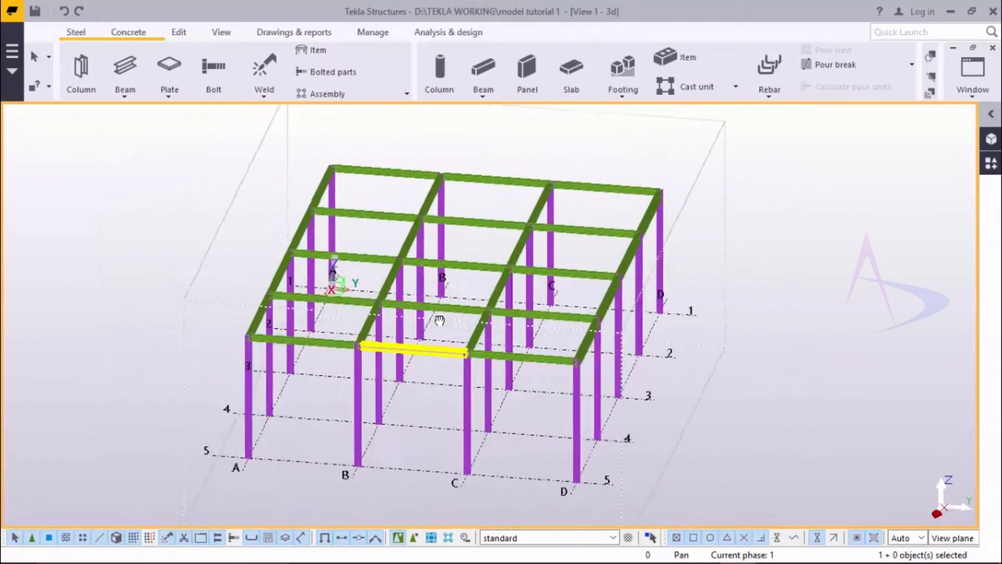
scroll(440, 320, "down", 2)
middle_click_drag(375, 334, 564, 380, "ctrl")
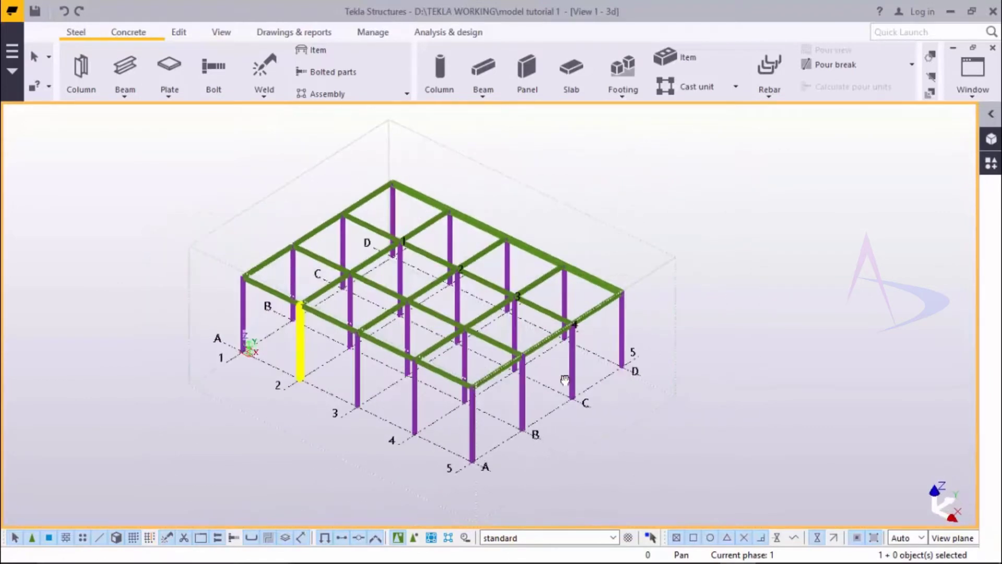
Open the list of model views, review the named and visible views, and close it
scroll(568, 319, "up", 2)
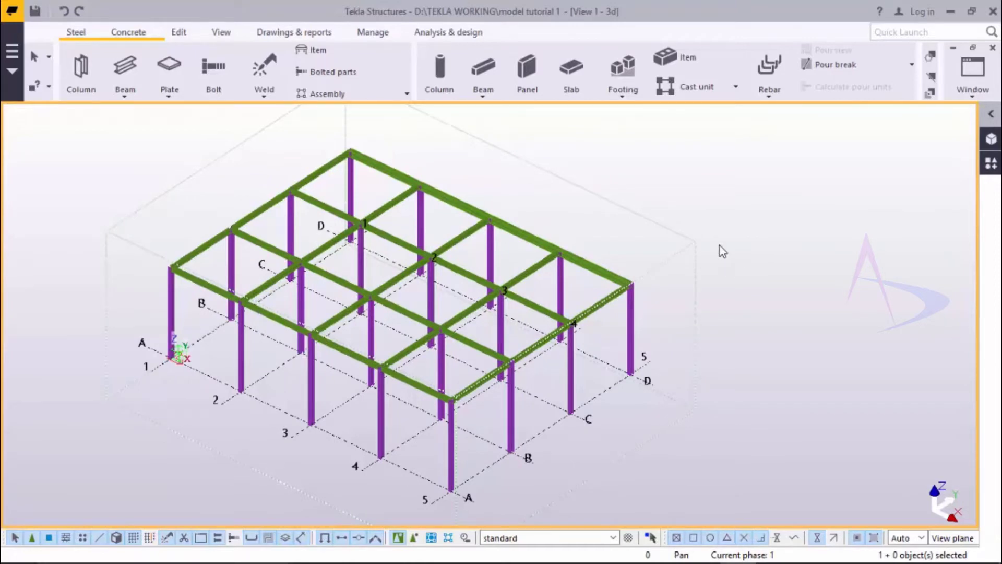
key("ctrl+i")
left_click_drag(634, 180, 837, 74)
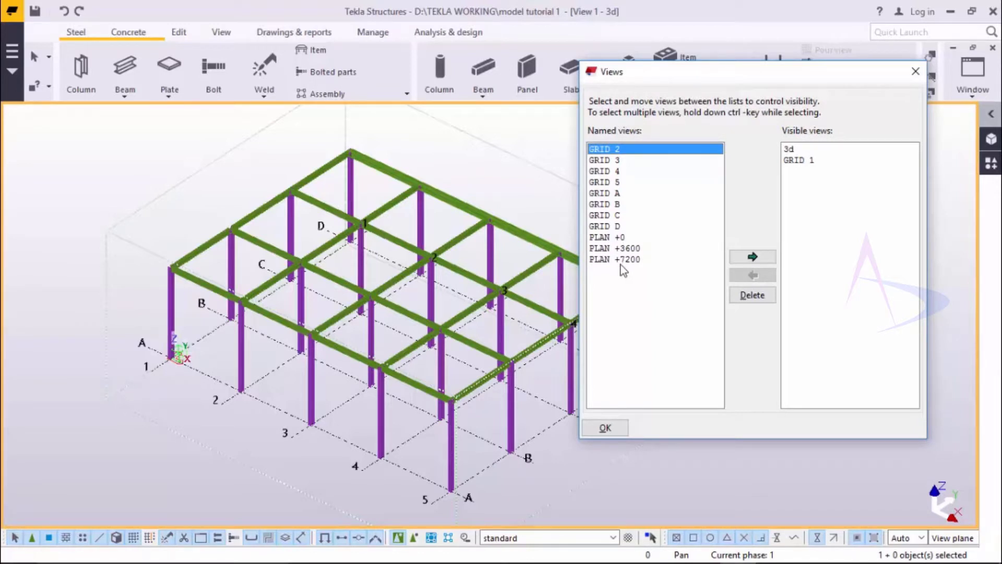
left_click(528, 199)
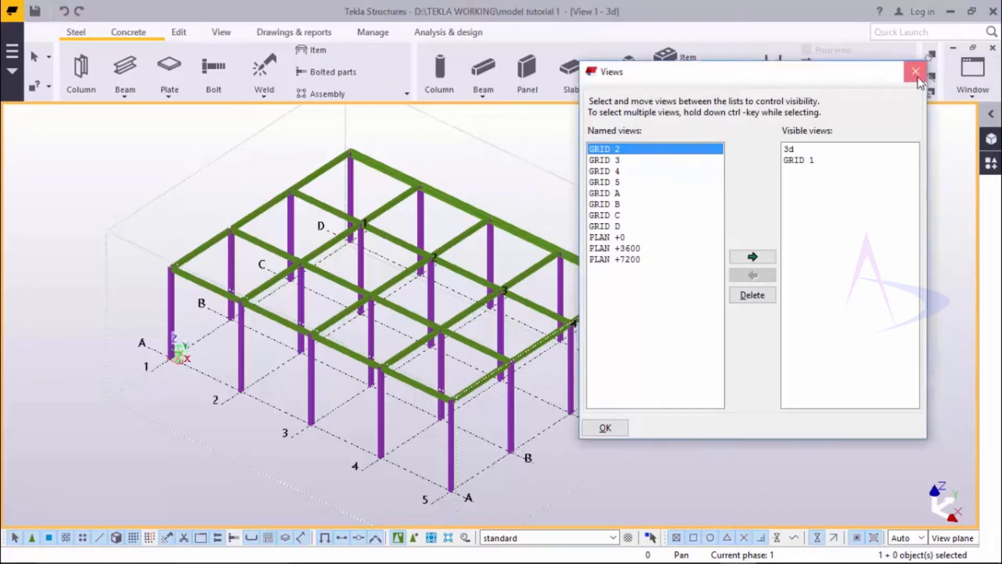
left_click(918, 75)
Open the properties of the roof beam on grid line D between grids 2 and 3
scroll(603, 268, "up", 5)
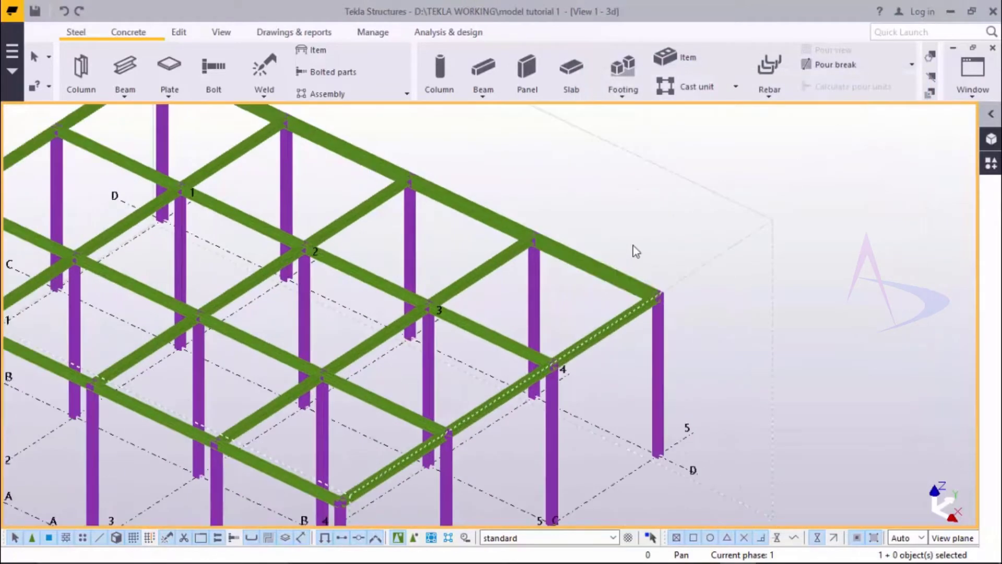
scroll(608, 252, "down", 5)
scroll(497, 213, "up", 3)
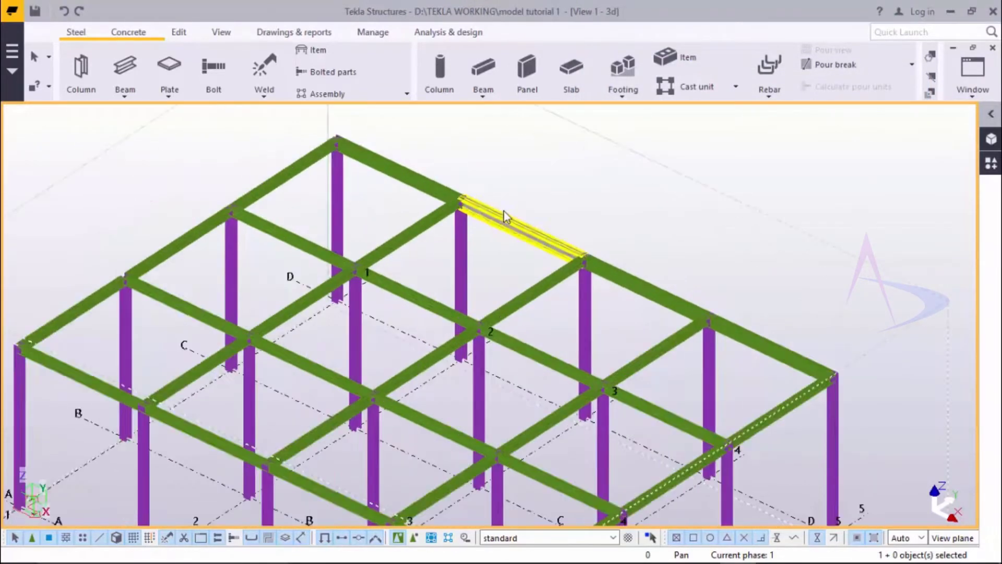
scroll(626, 224, "down", 3)
scroll(605, 238, "up", 4)
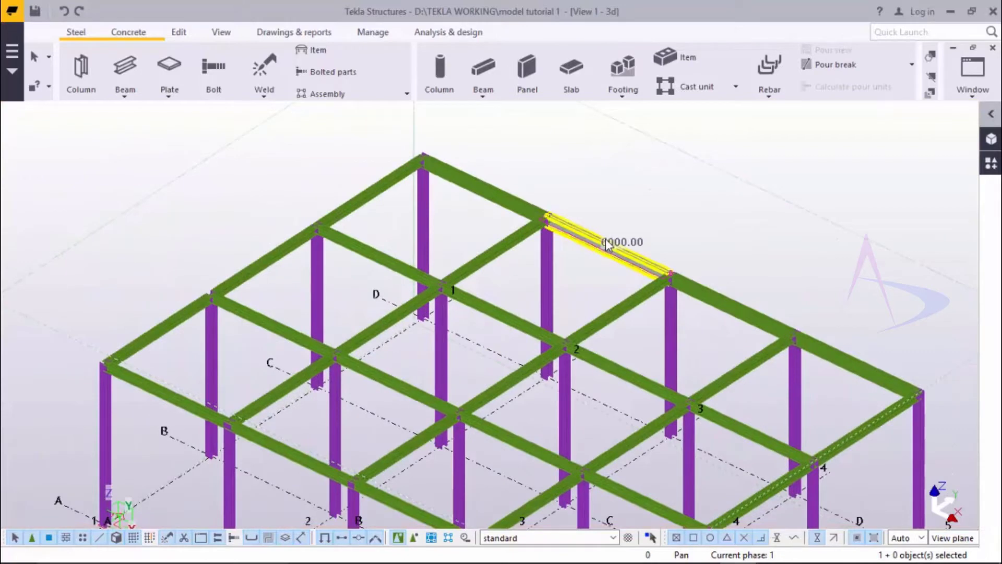
right_click(606, 244)
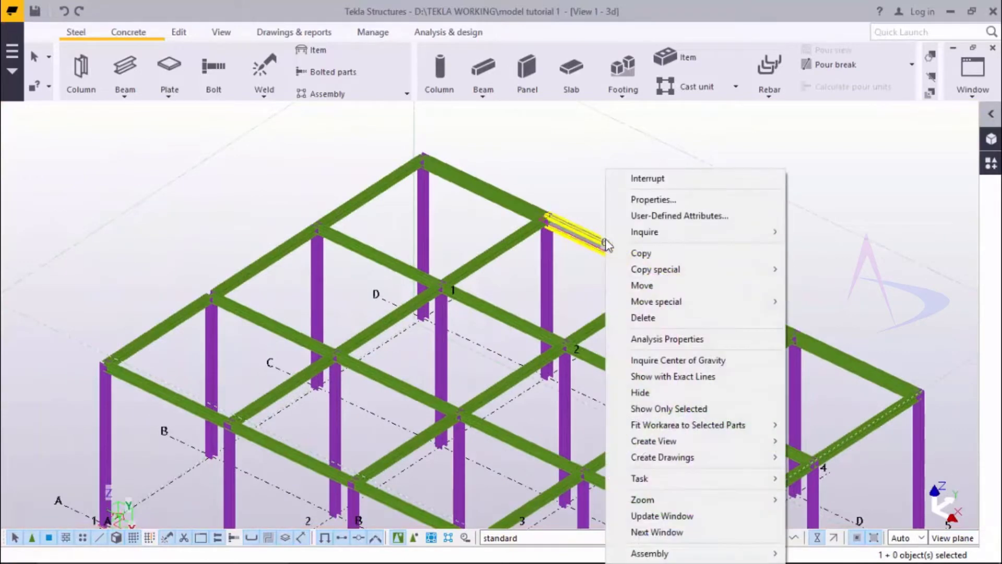
left_click(644, 201)
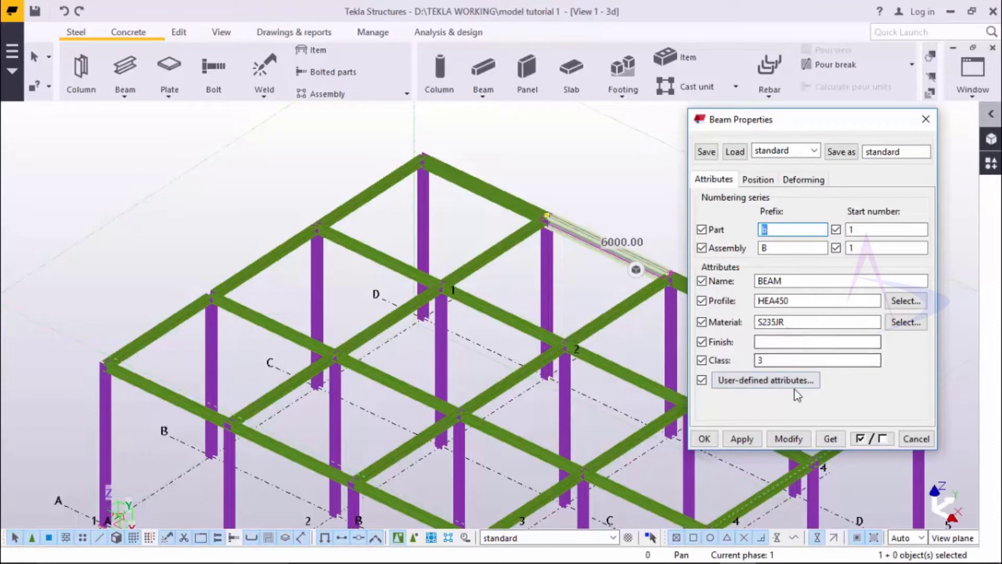
Browse the I profiles and HEA sizes in the beam's profile catalog, and cancel the catalog and beam properties
left_click(907, 305)
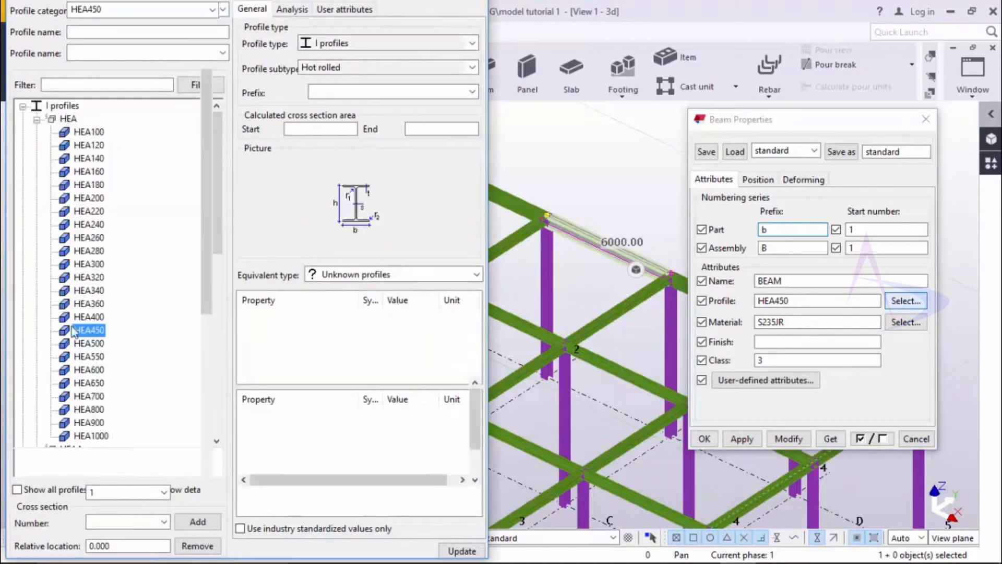
left_click(36, 76)
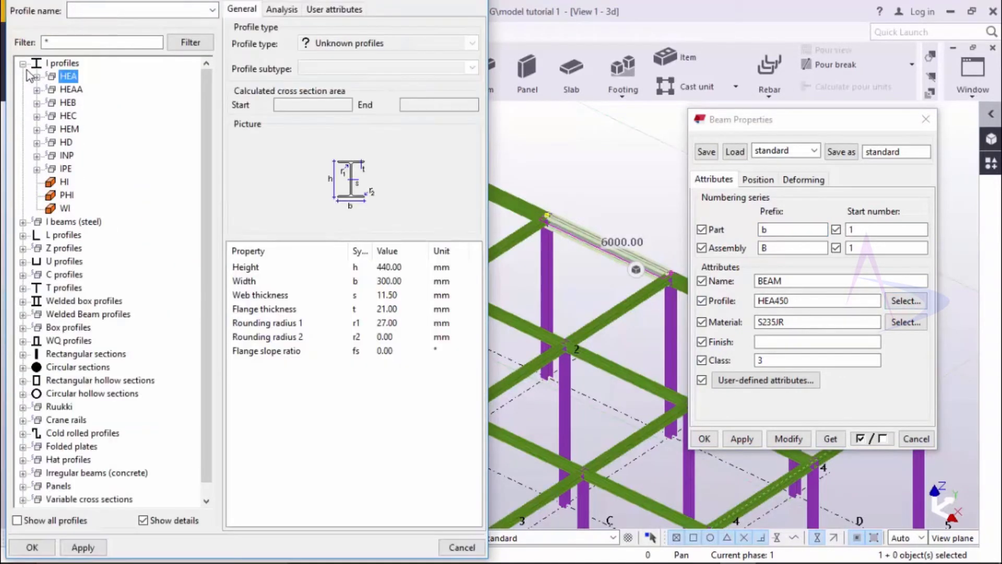
left_click(23, 64)
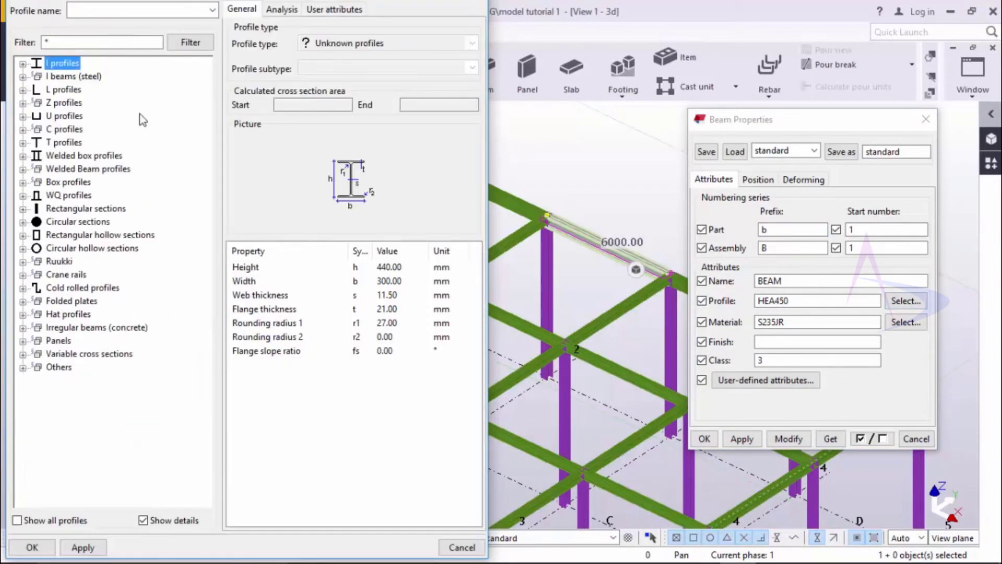
left_click(22, 64)
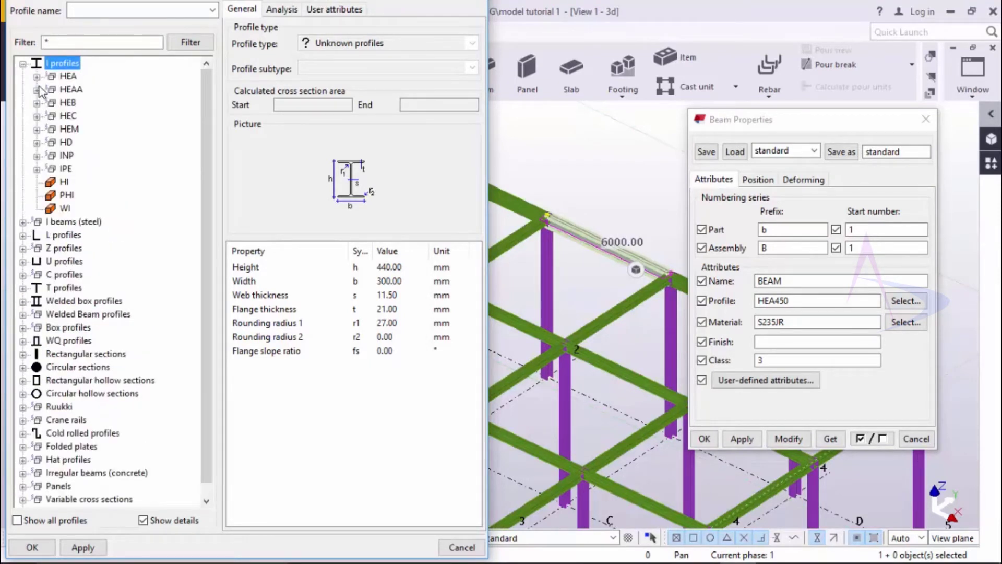
left_click(37, 77)
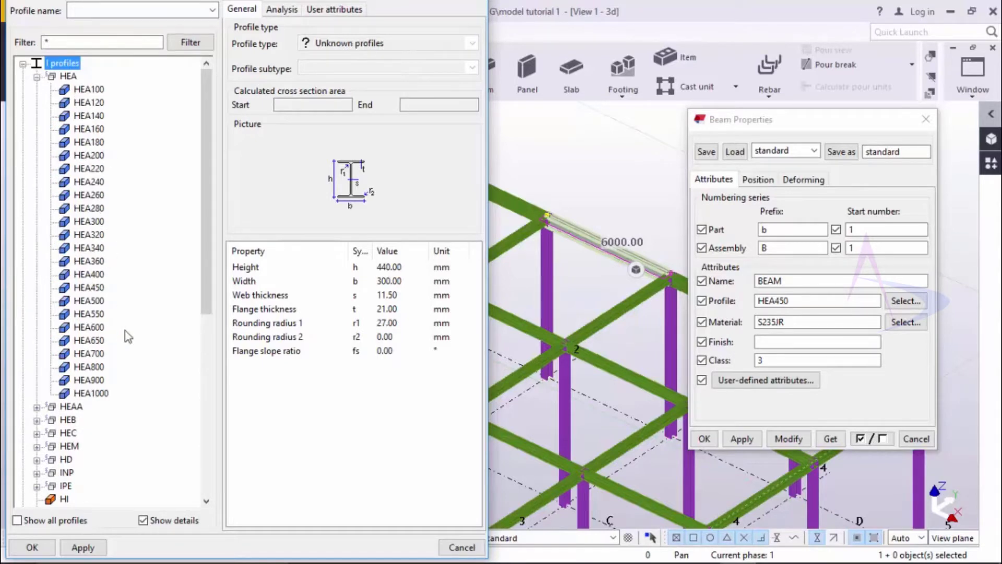
left_click(459, 547)
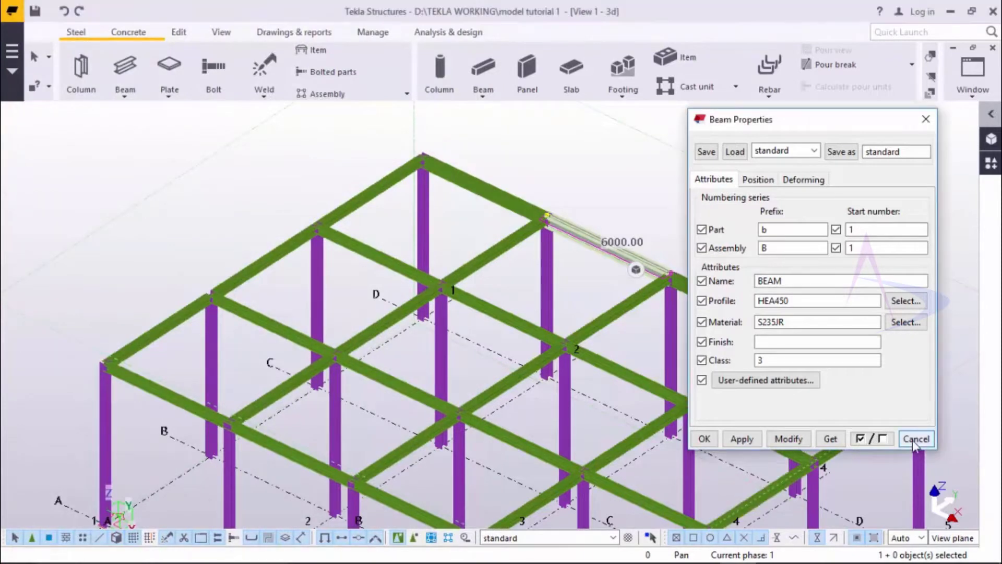
left_click(916, 439)
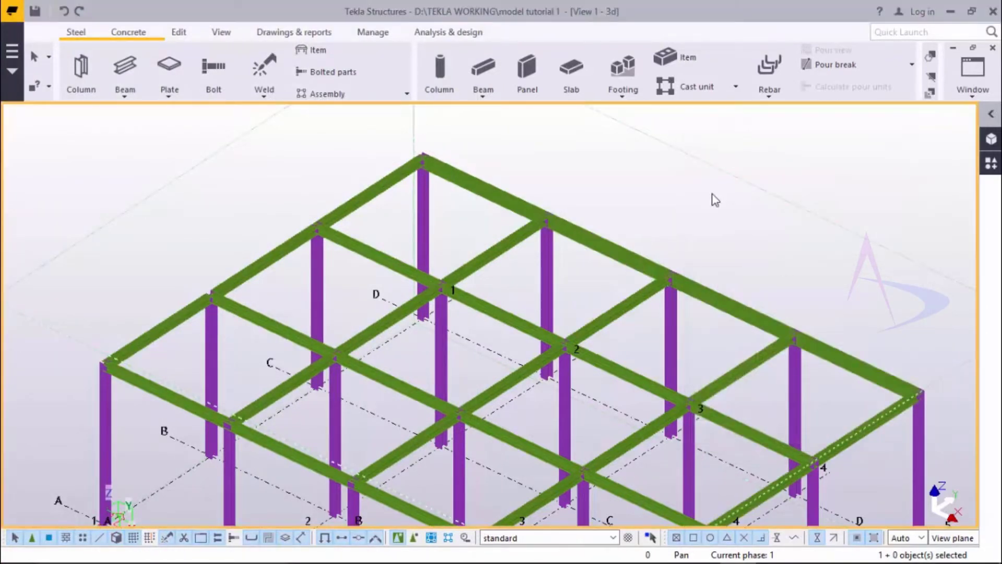
Inquire the part information of the roof beam on grid line D between grids 2 and 3
right_click(716, 201)
left_click(751, 278)
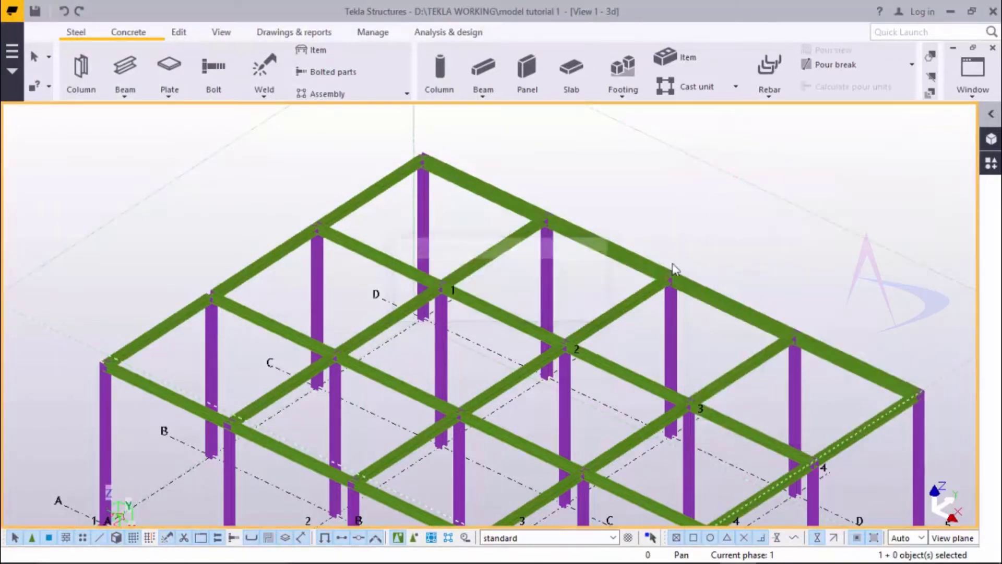
left_click(636, 262)
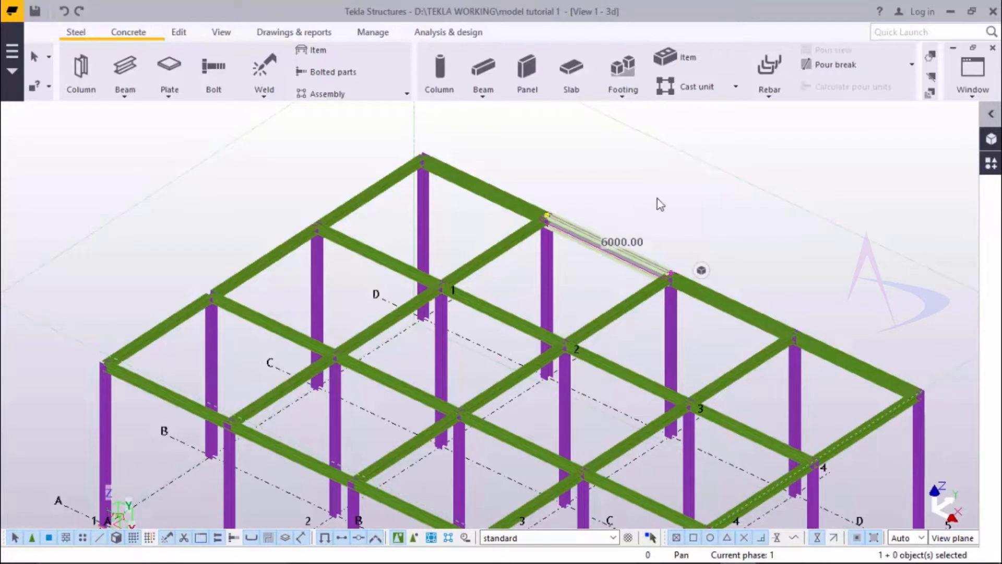
right_click(673, 222)
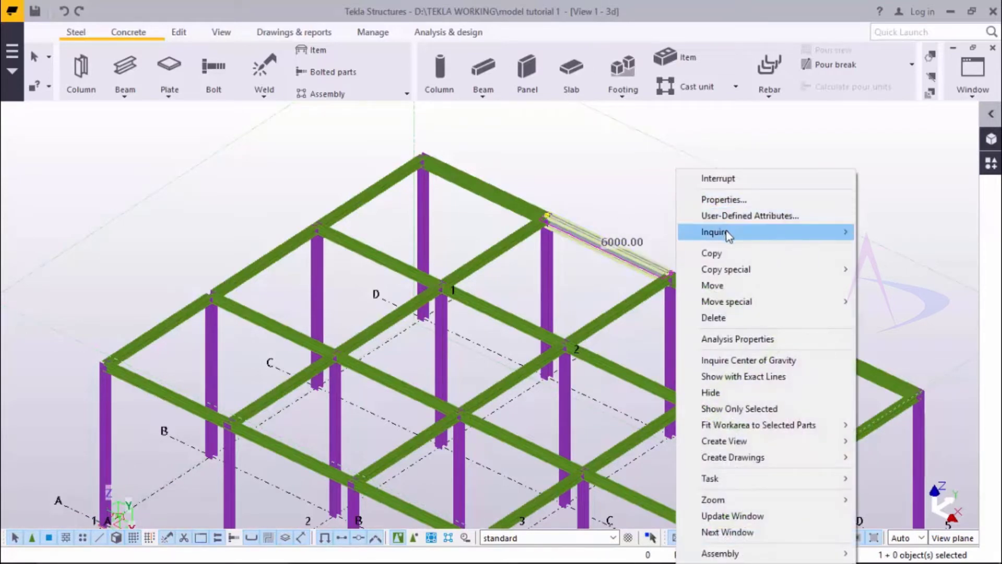
mouse_move(728, 233)
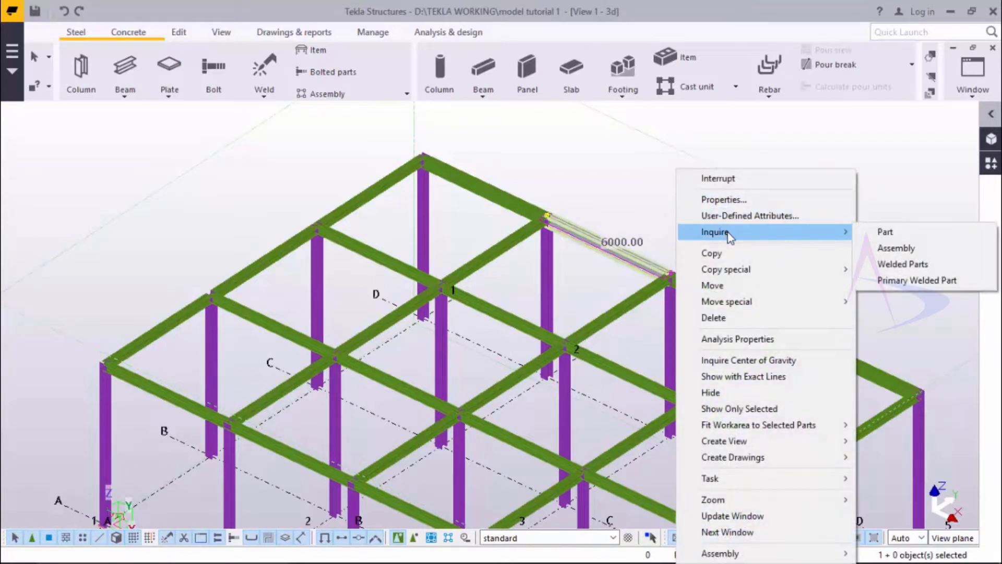
left_click(882, 232)
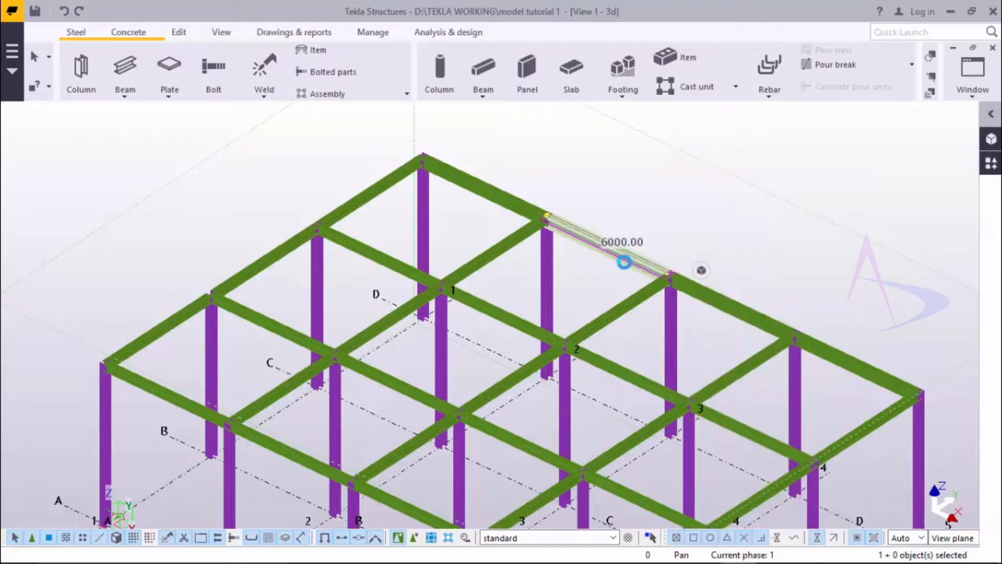
left_click(624, 262)
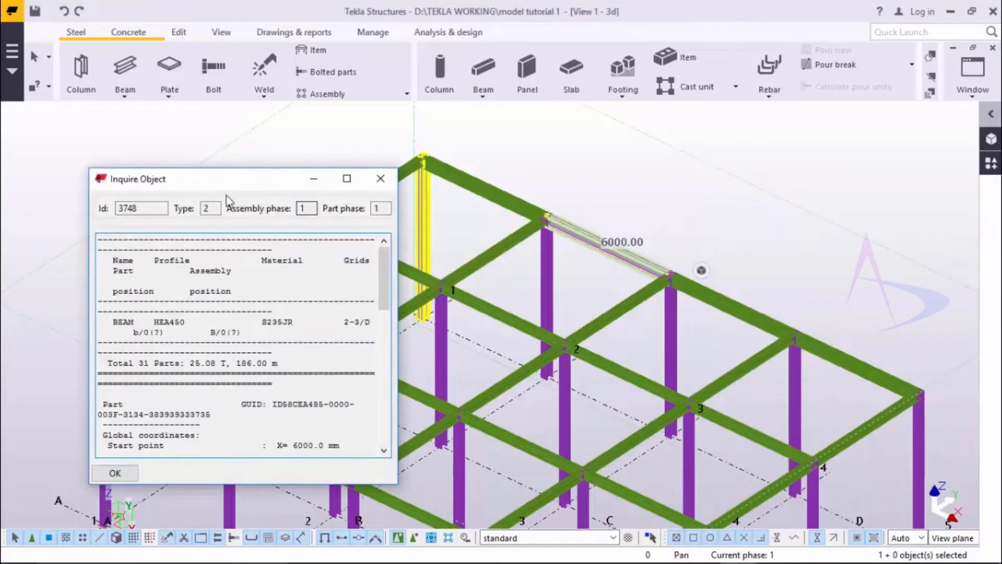
Examine the beam's grid location, part totals, and global and local coordinates in the inquiry report
left_click_drag(220, 190, 202, 117)
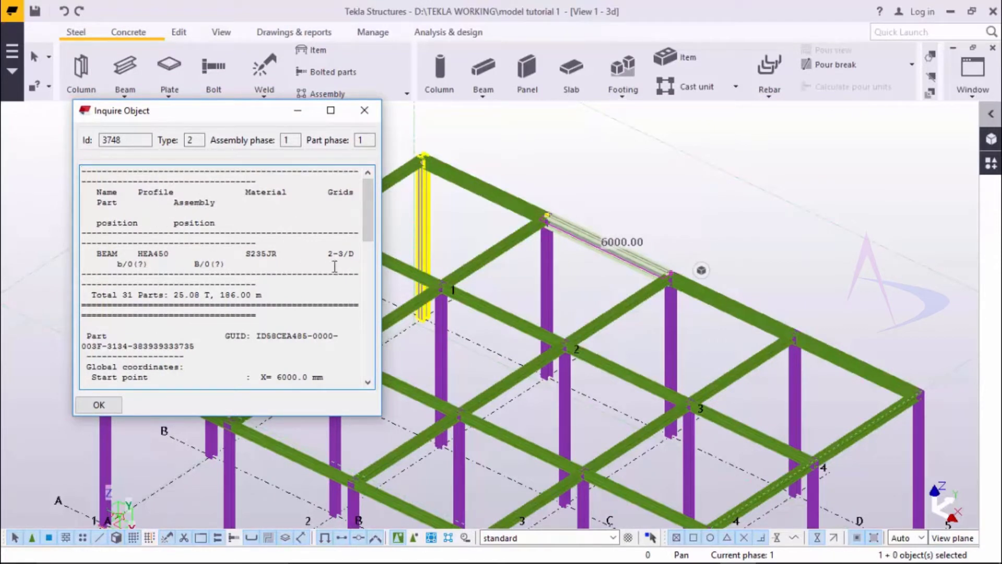
left_click_drag(369, 241, 370, 258)
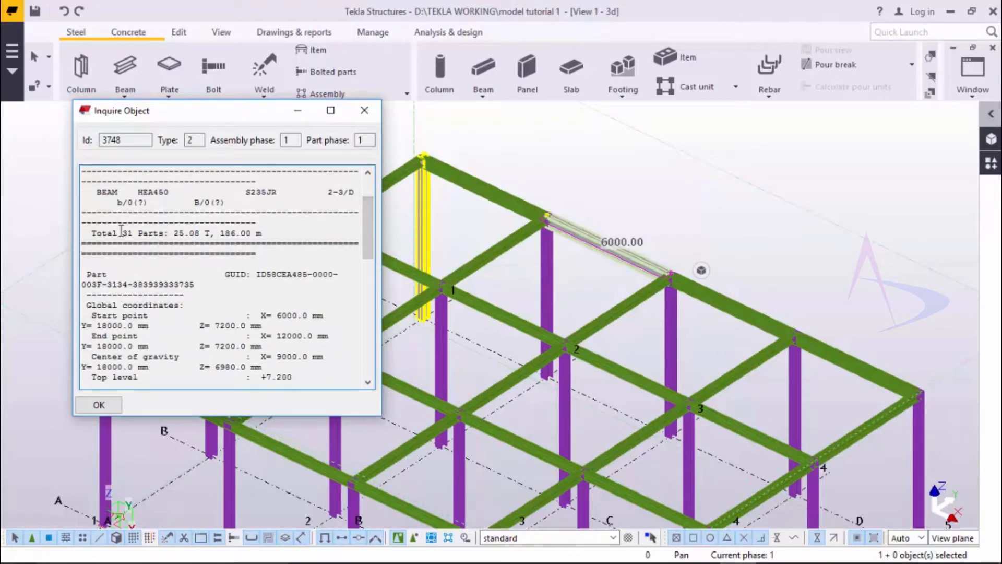
scroll(183, 276, "down", 1)
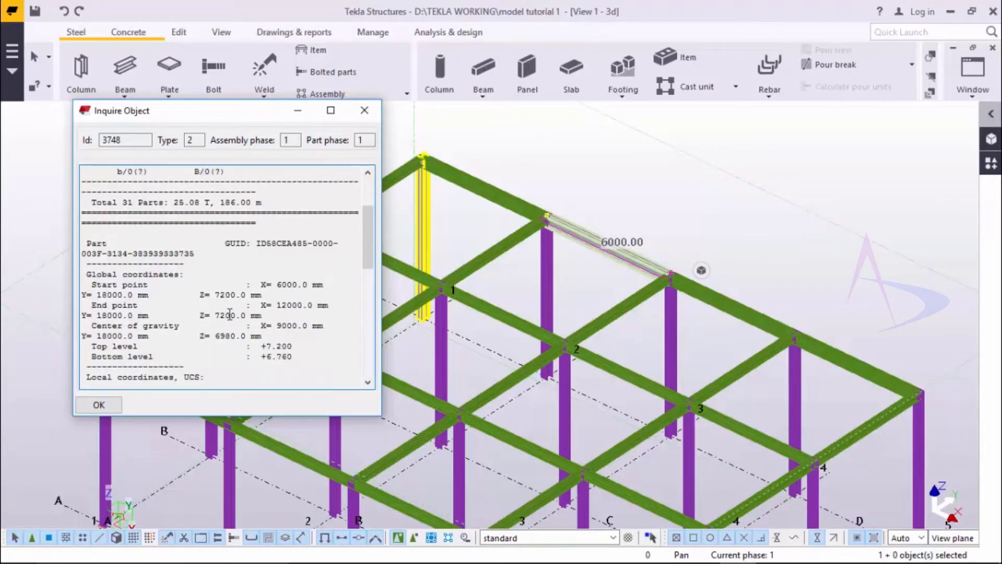
scroll(229, 313, "down", 1)
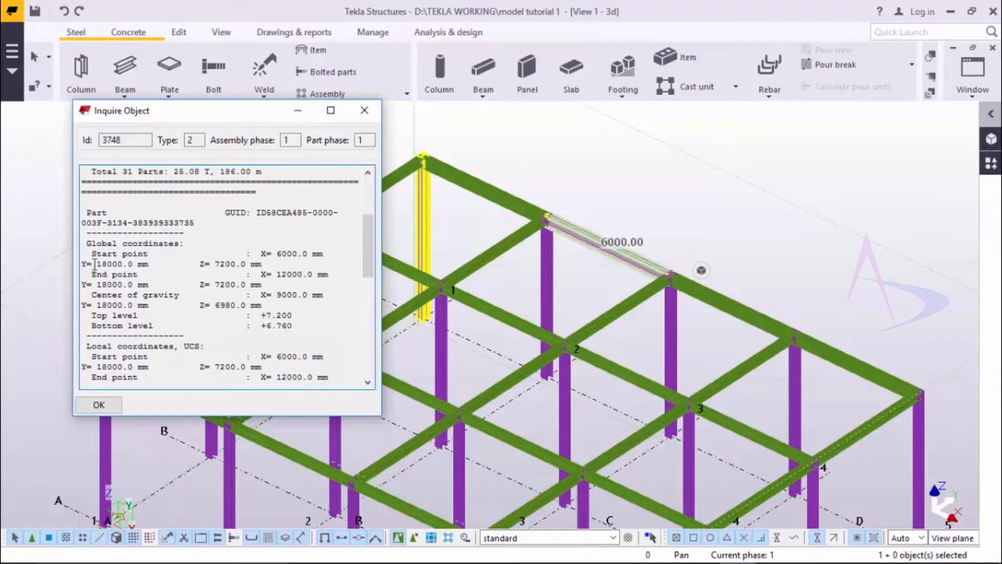
scroll(180, 254, "down", 1)
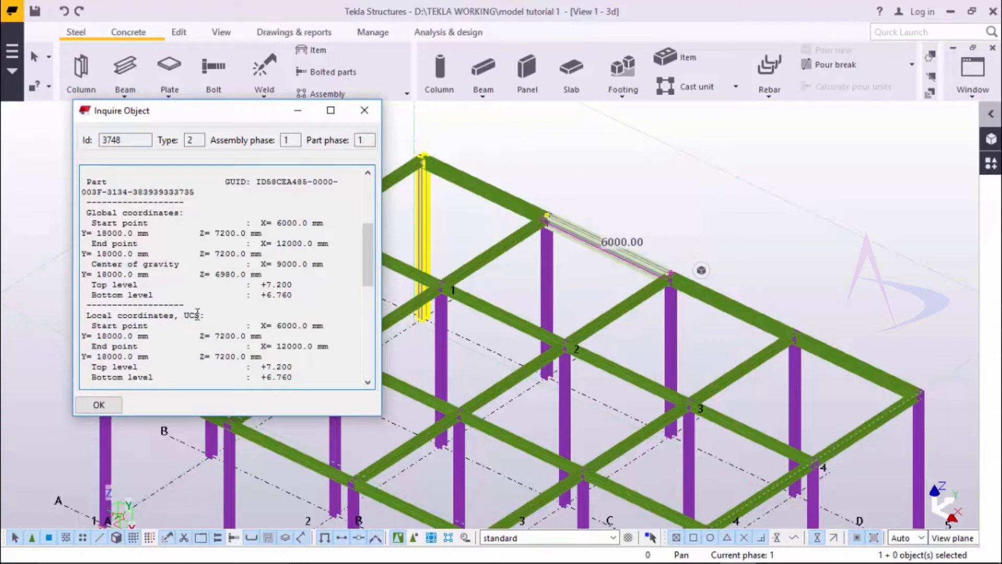
scroll(197, 312, "down", 1)
scroll(198, 310, "up", 1)
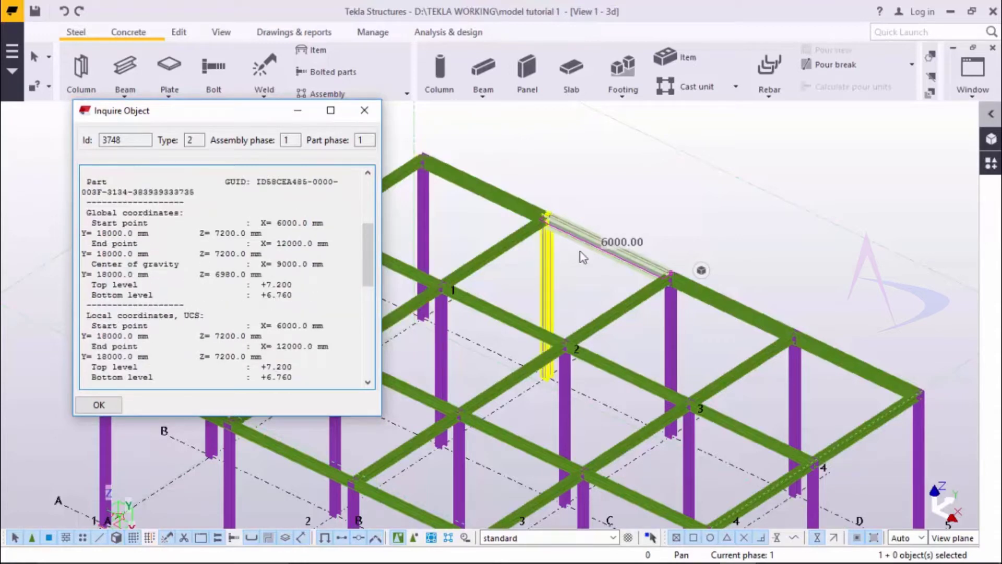
Compare the beam's reported coordinates with the model origin and grid lines in the 3D view
scroll(736, 232, "down", 3)
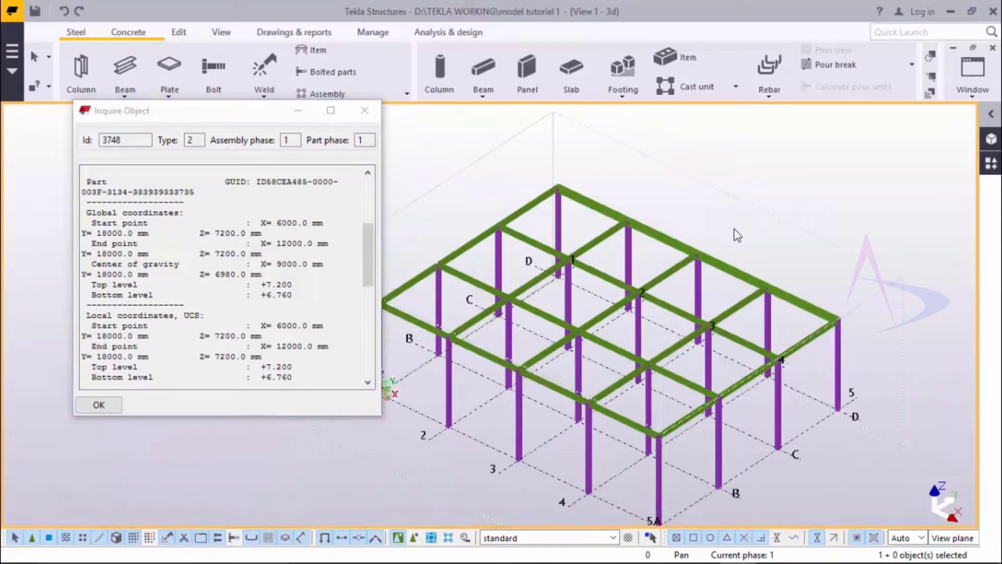
scroll(449, 360, "up", 4)
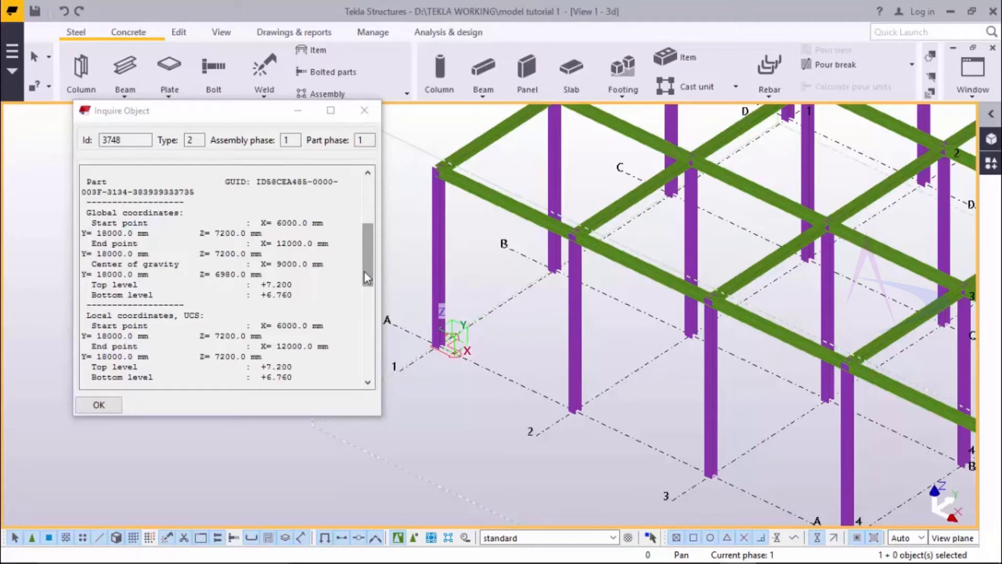
scroll(407, 355, "down", 5)
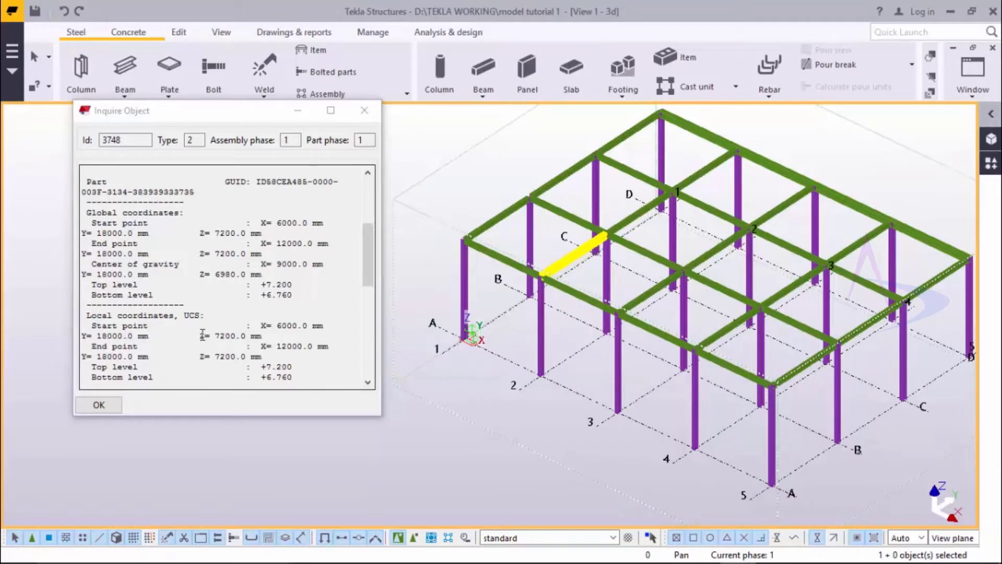
scroll(203, 334, "down", 1)
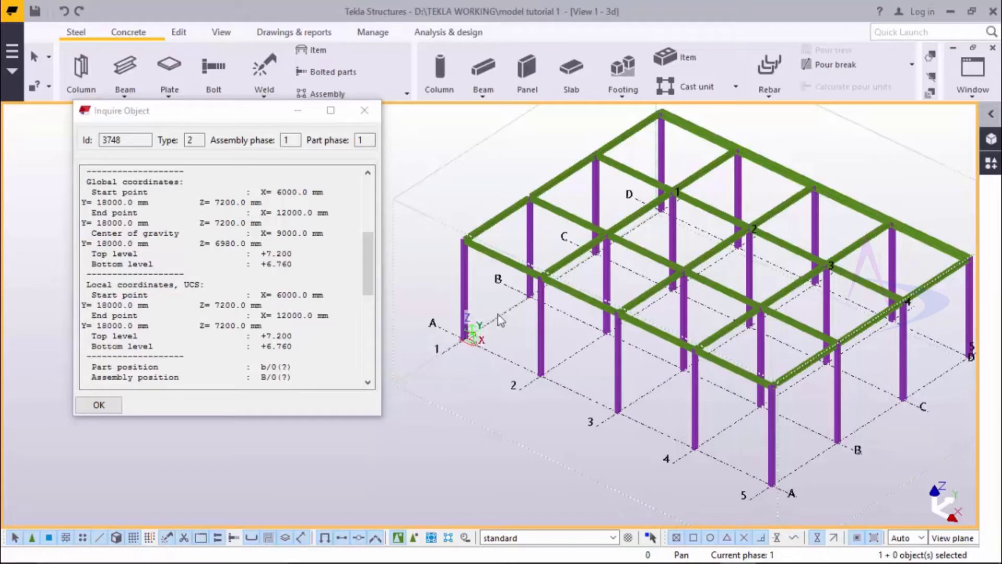
left_click(672, 225)
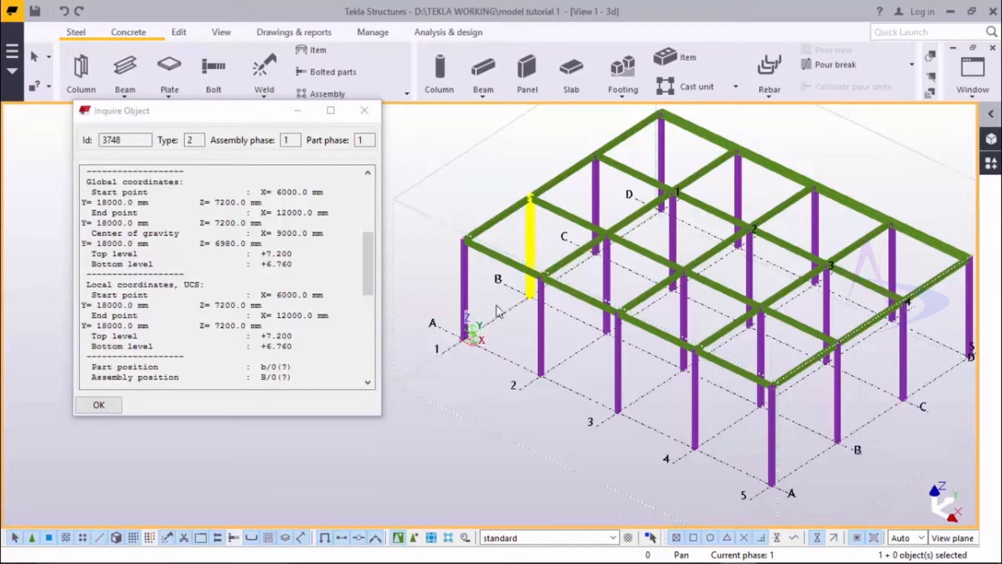
Examine the beam's part position, lengths, weights, material and profile dimensions in the inquiry report
left_click_drag(368, 287, 368, 294)
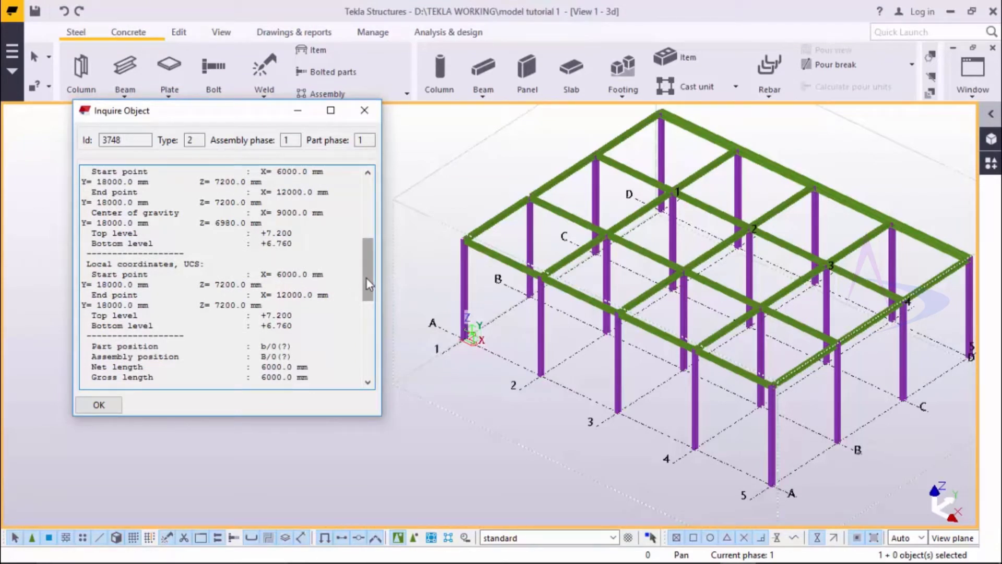
left_click_drag(369, 289, 374, 328)
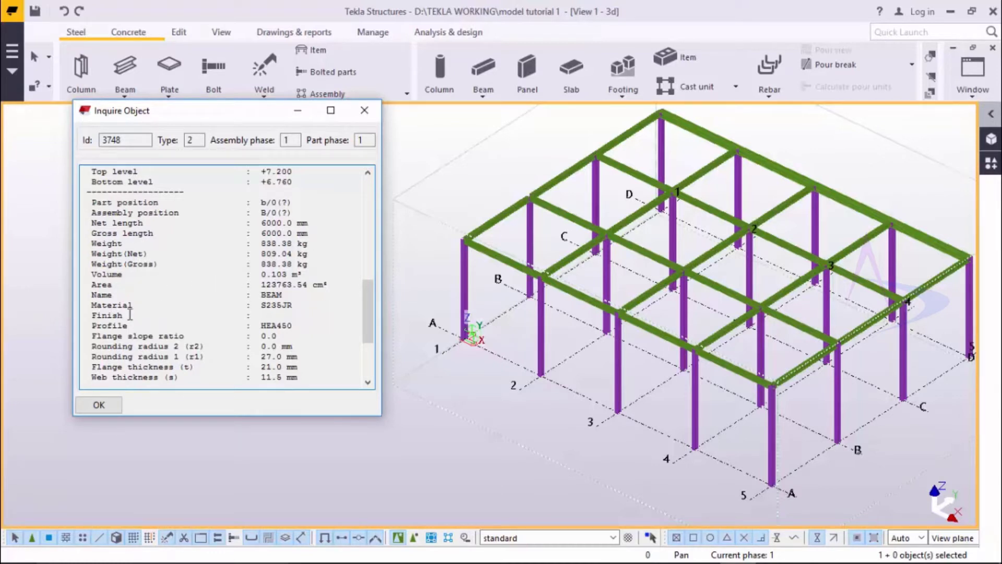
scroll(125, 327, "down", 1)
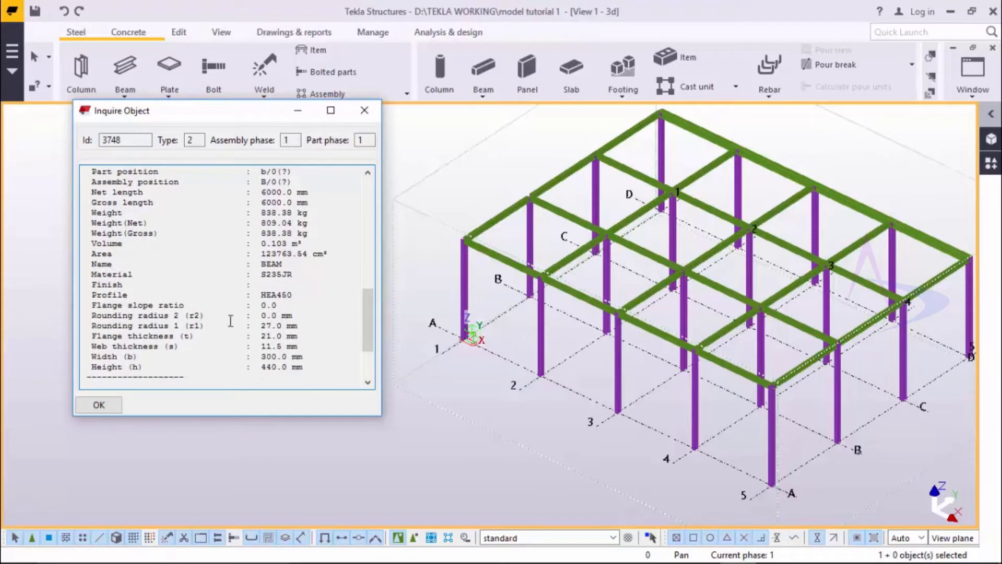
Examine the end of the beam's inquiry report and its top and bottom levels, and close the report
scroll(231, 321, "down", 3)
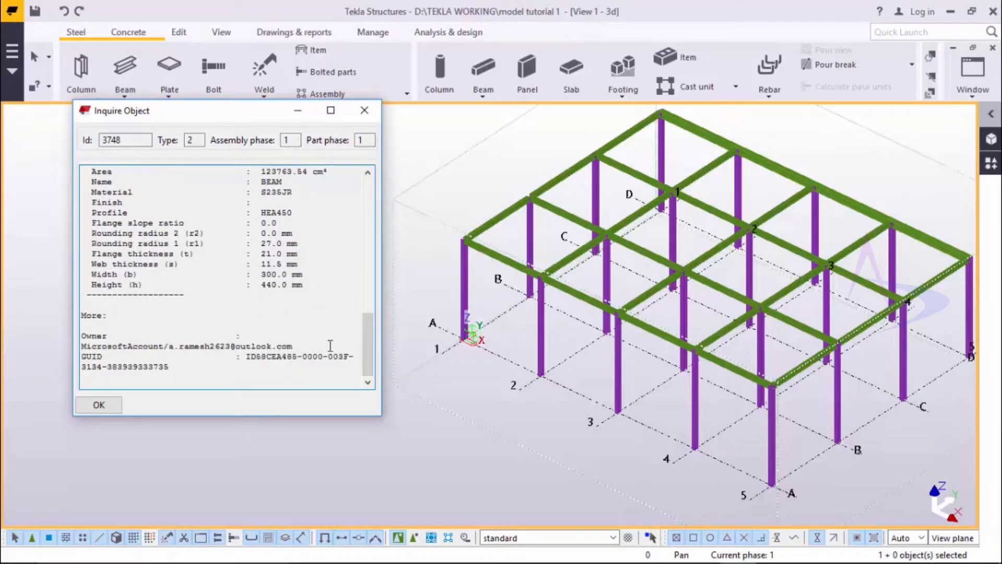
scroll(330, 345, "up", 6)
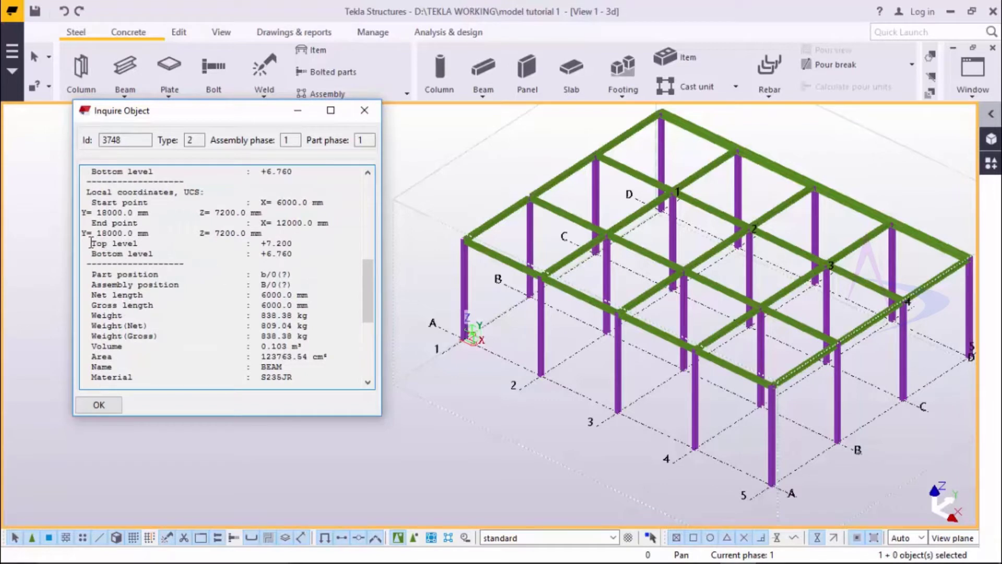
left_click_drag(91, 242, 158, 243)
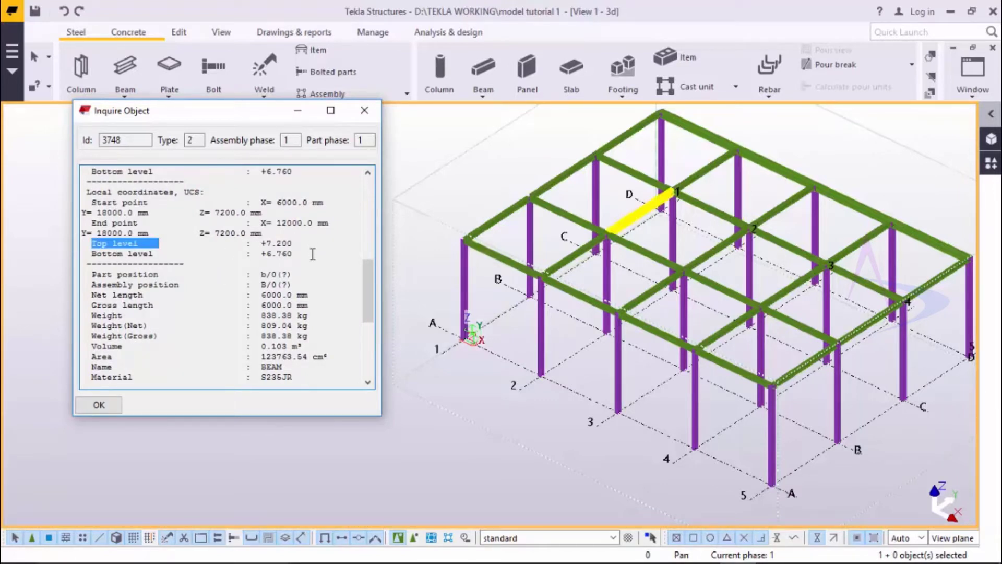
left_click_drag(168, 259, 93, 254)
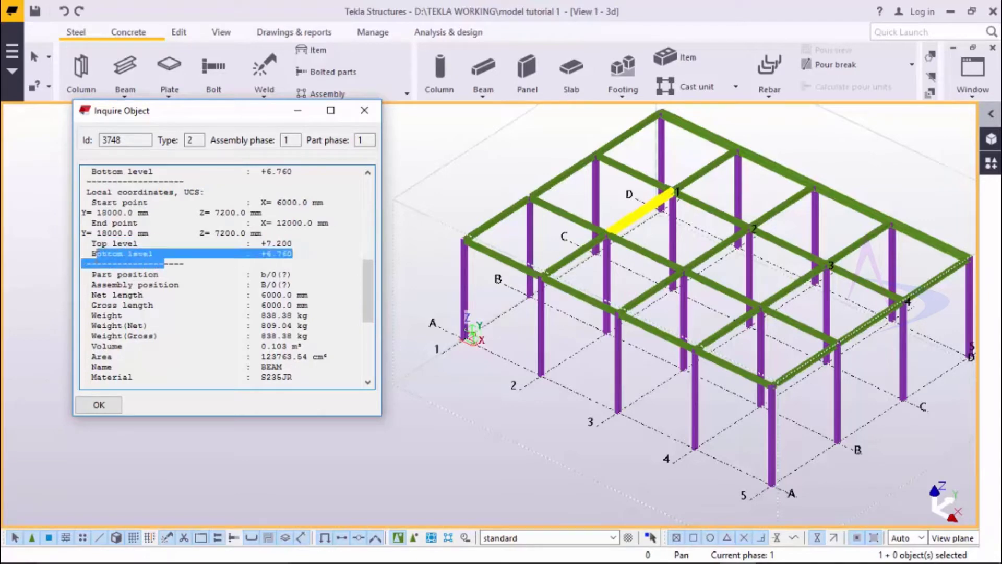
left_click(92, 254)
scroll(329, 282, "up", 10)
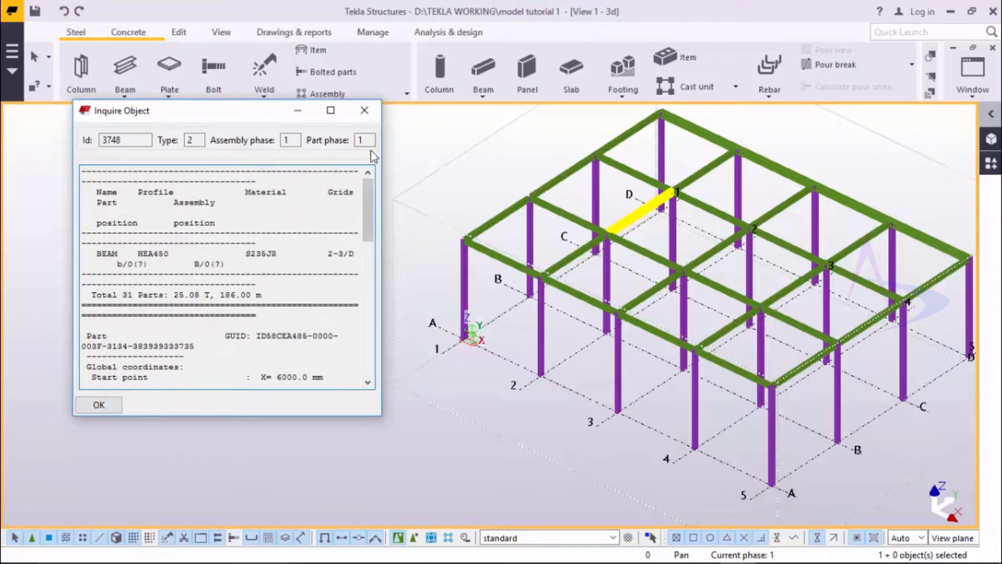
left_click(364, 110)
Inquire the part information of the column at grid 1/B and examine its coordinates, profile and dimensions
scroll(562, 161, "up", 5)
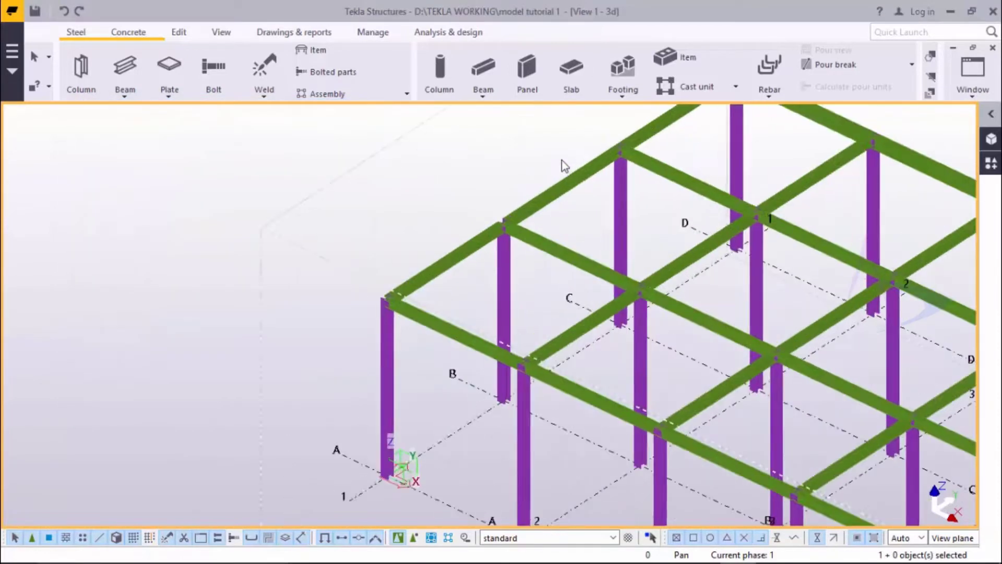
left_click(467, 349)
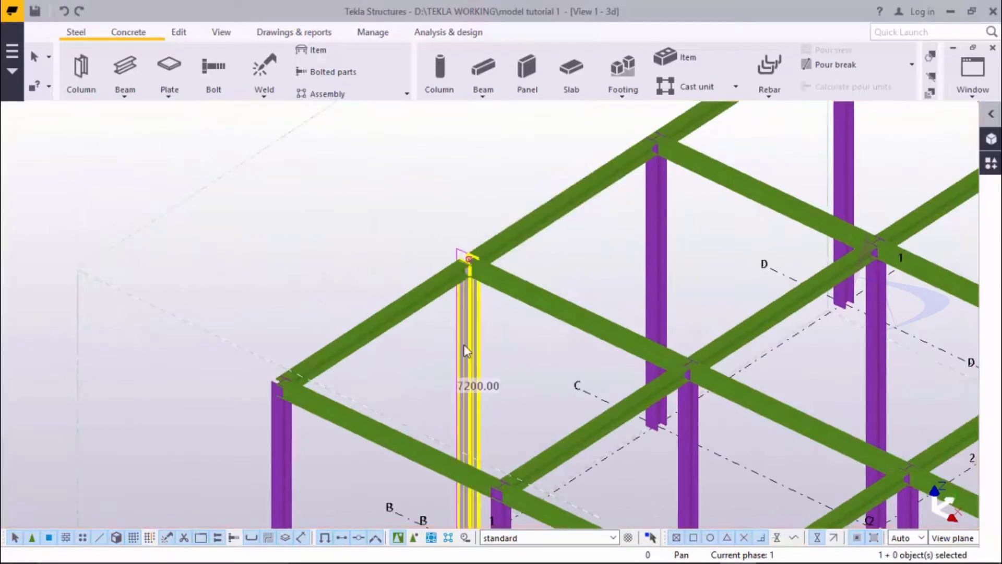
right_click(465, 348)
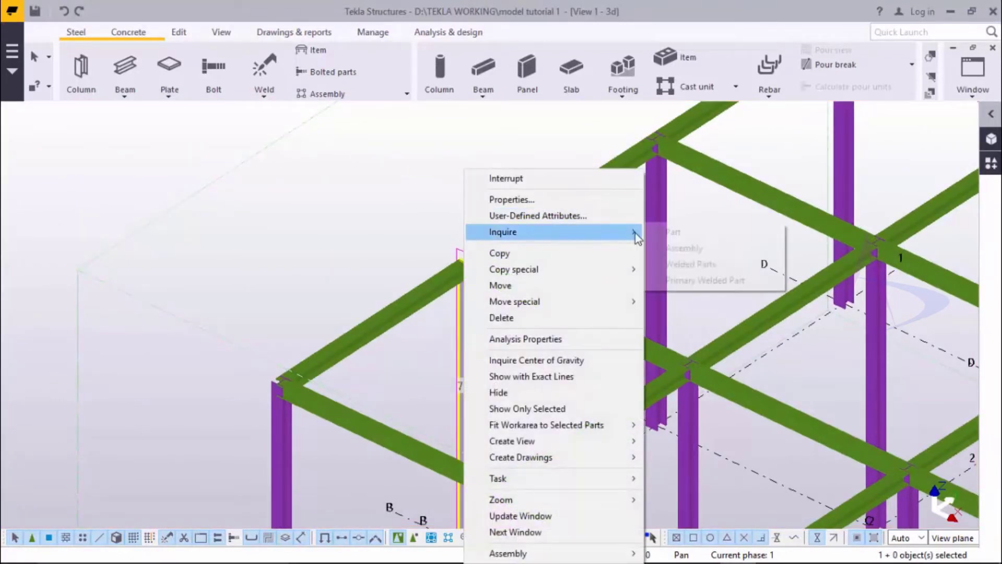
mouse_move(634, 233)
left_click(678, 233)
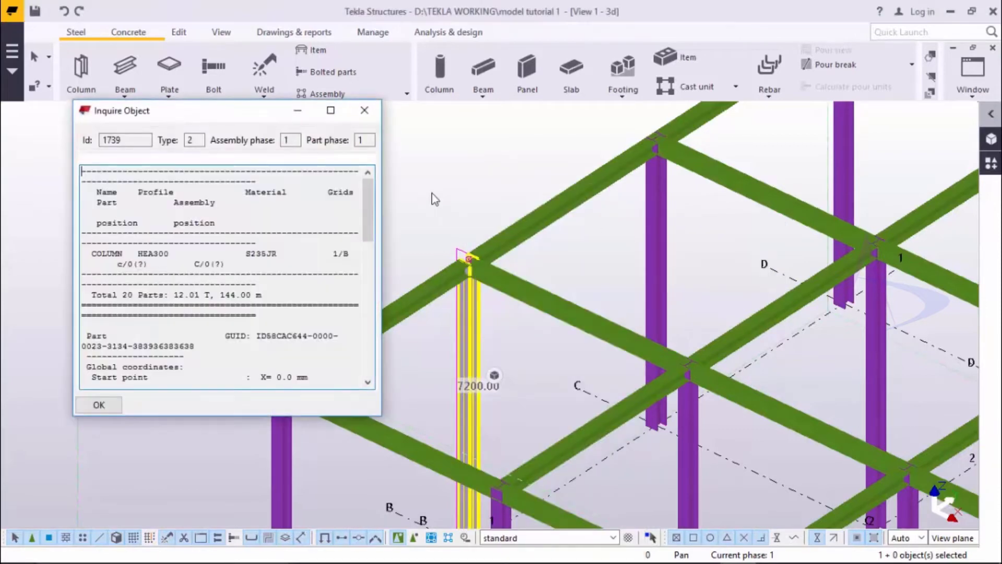
scroll(212, 263, "down", 5)
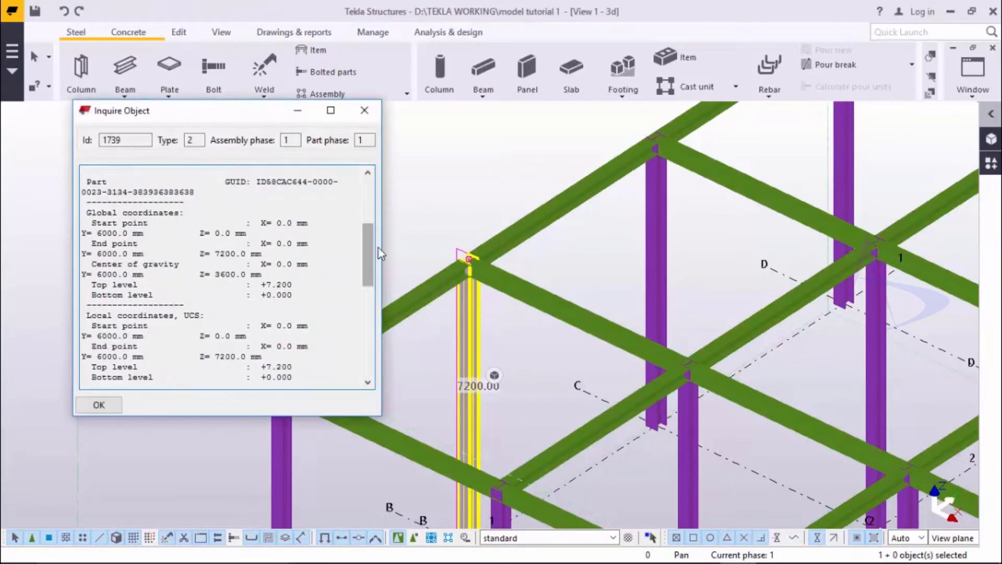
left_click_drag(368, 266, 368, 373)
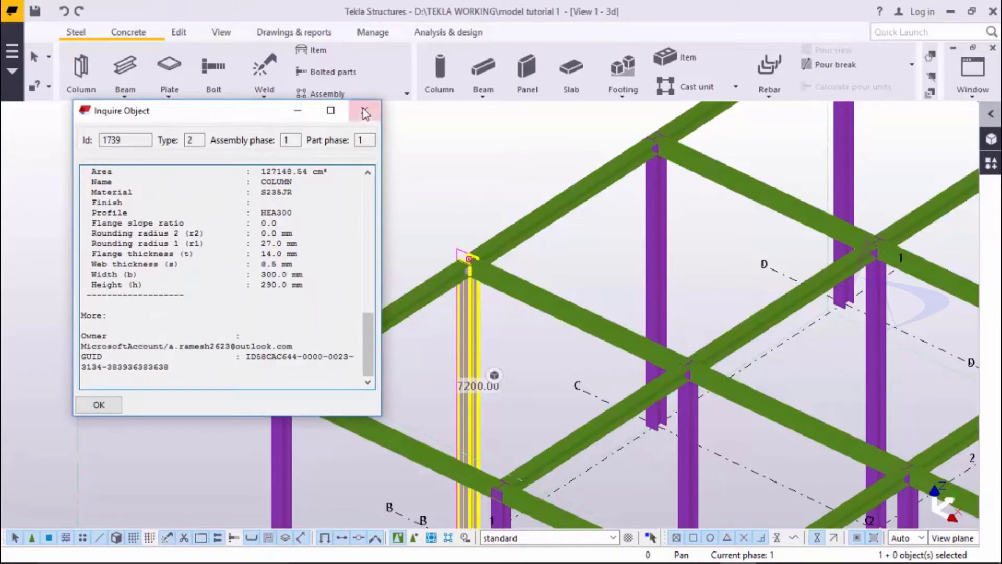
left_click(365, 110)
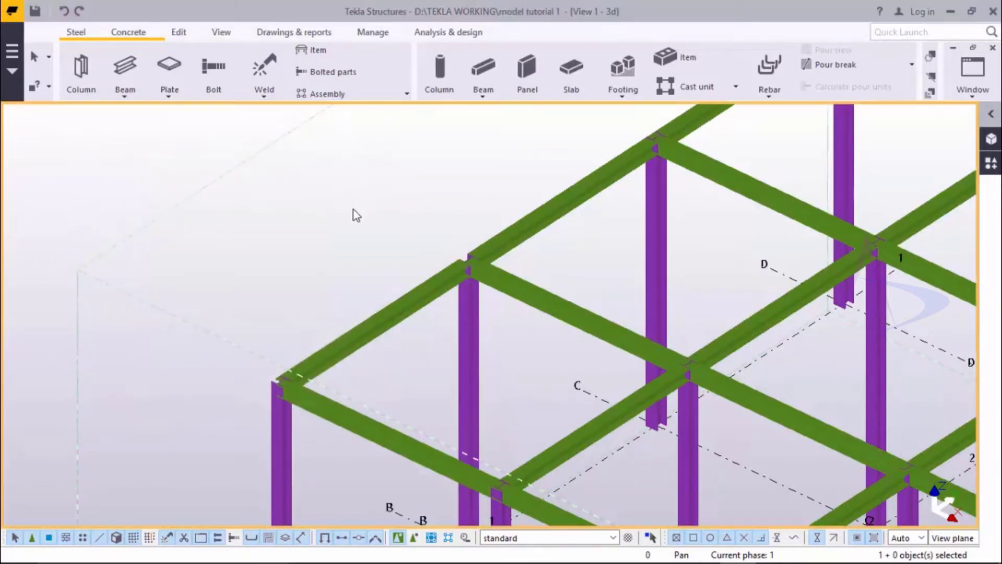
Copy the roof beams between grid lines B and D, with the grid 1 columns, 3600 mm down without expanding the work area
scroll(356, 214, "down", 8)
scroll(417, 204, "up", 6)
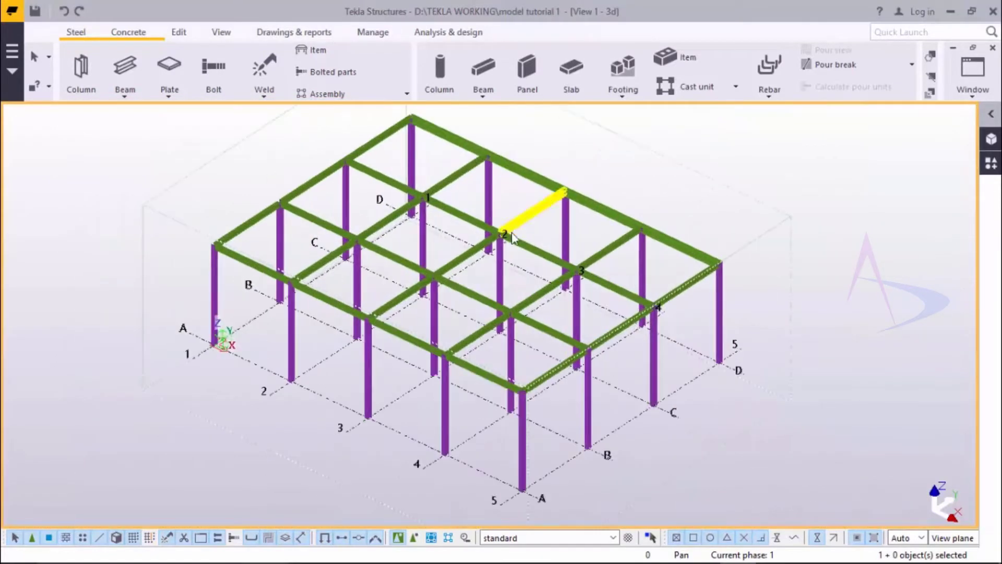
middle_click_drag(647, 365, 469, 313)
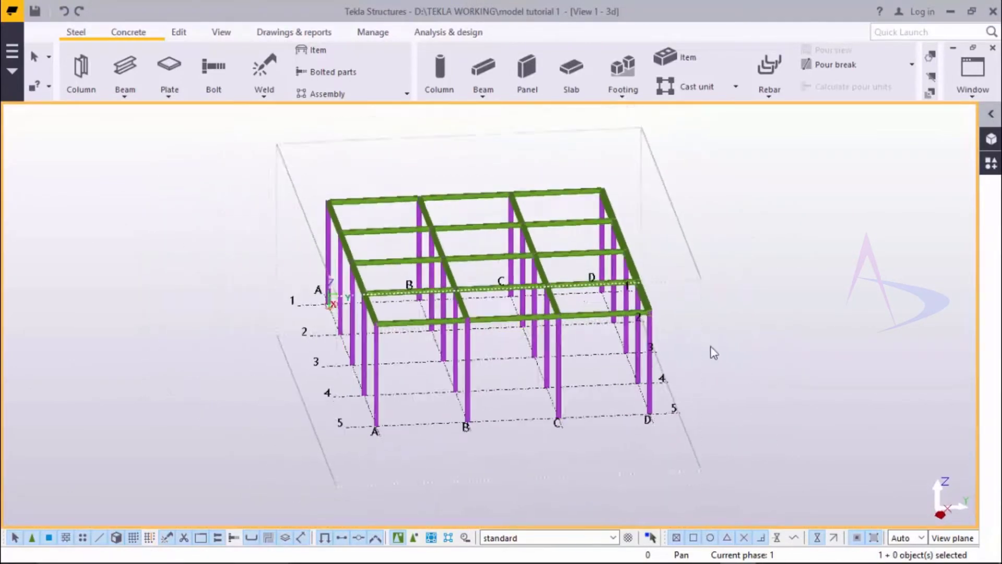
middle_click_drag(712, 348, 696, 322, "ctrl")
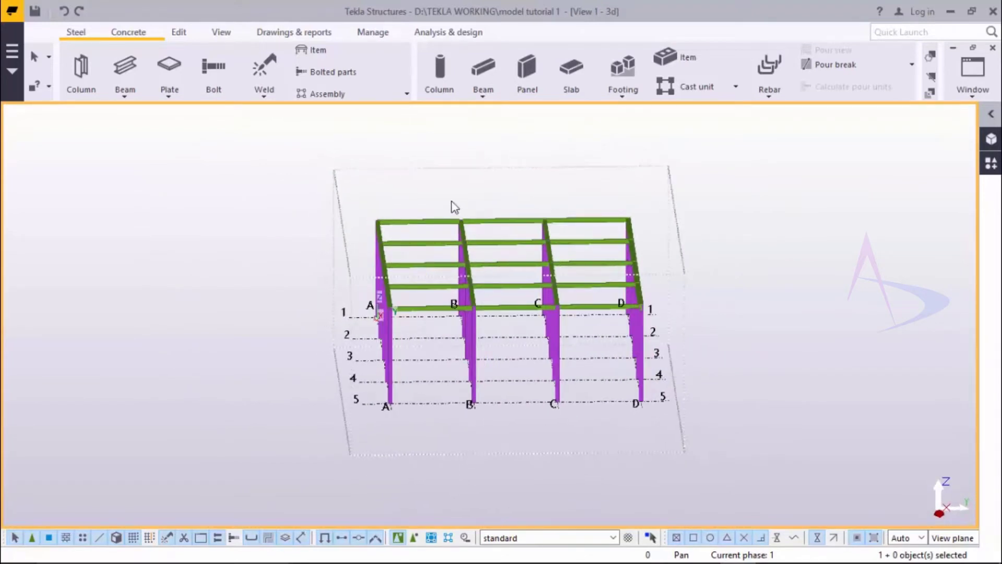
left_click_drag(452, 207, 665, 338)
middle_click_drag(593, 437, 661, 455, "ctrl")
scroll(771, 363, "up", 2)
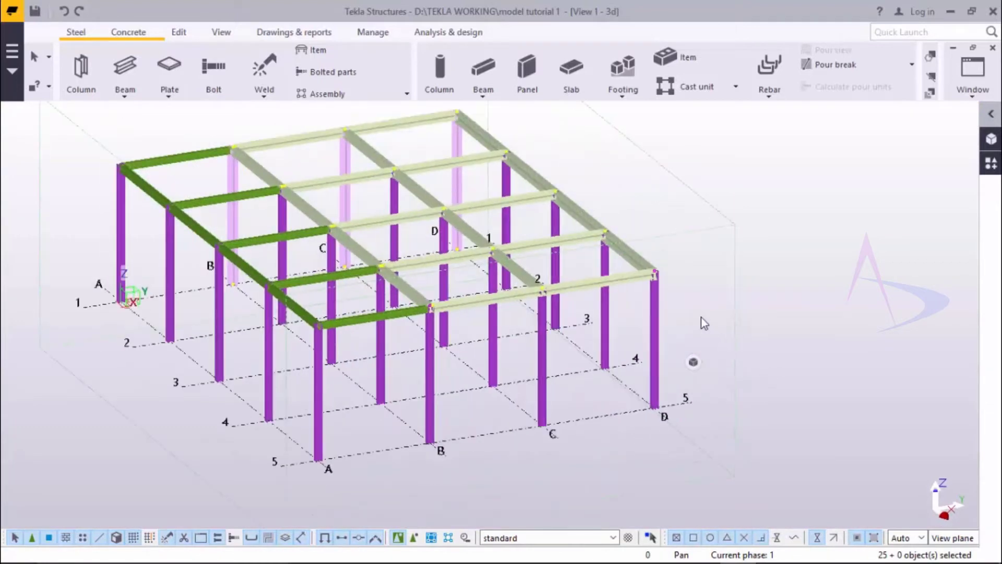
scroll(700, 317, "up", 1)
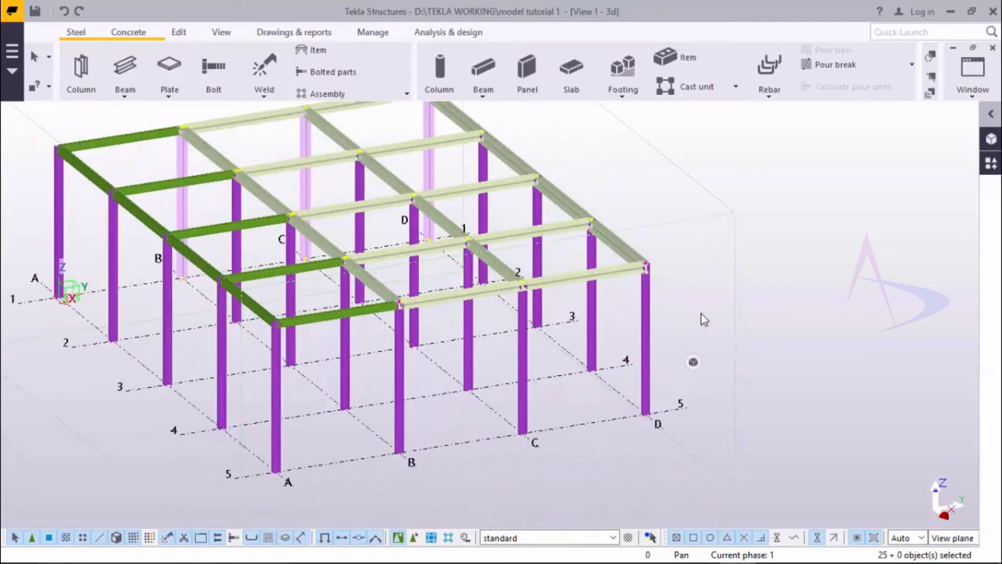
right_click(700, 270)
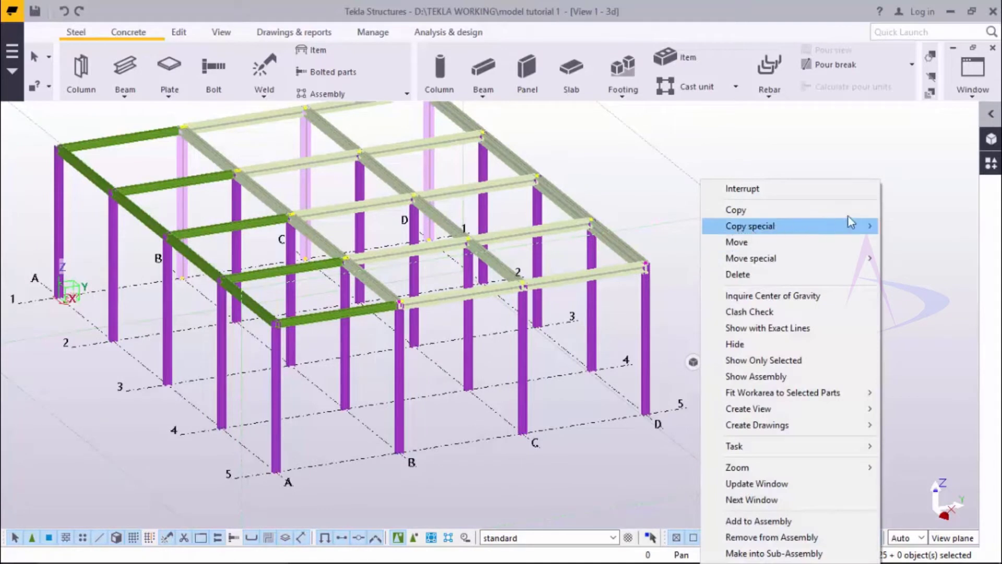
mouse_move(869, 225)
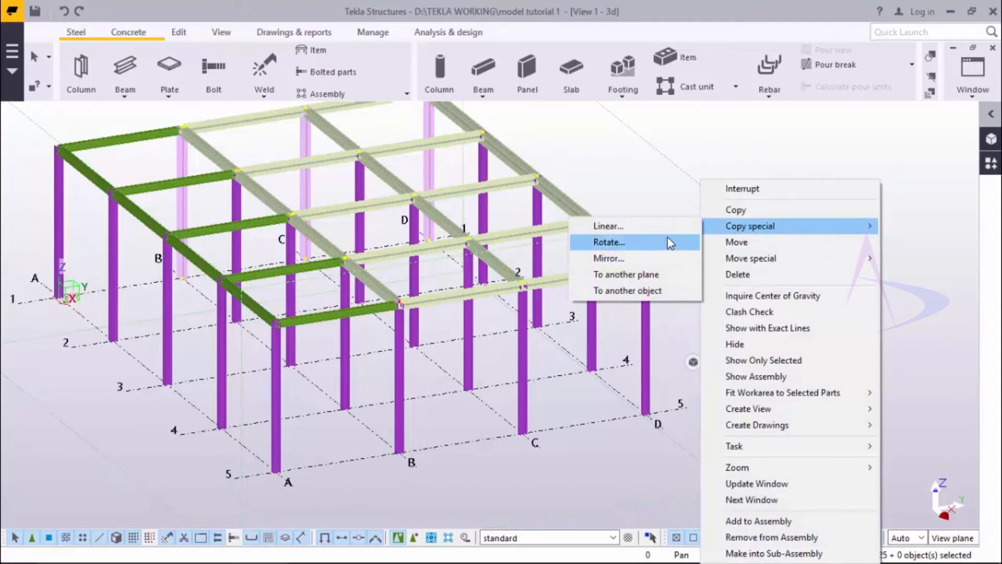
left_click(735, 210)
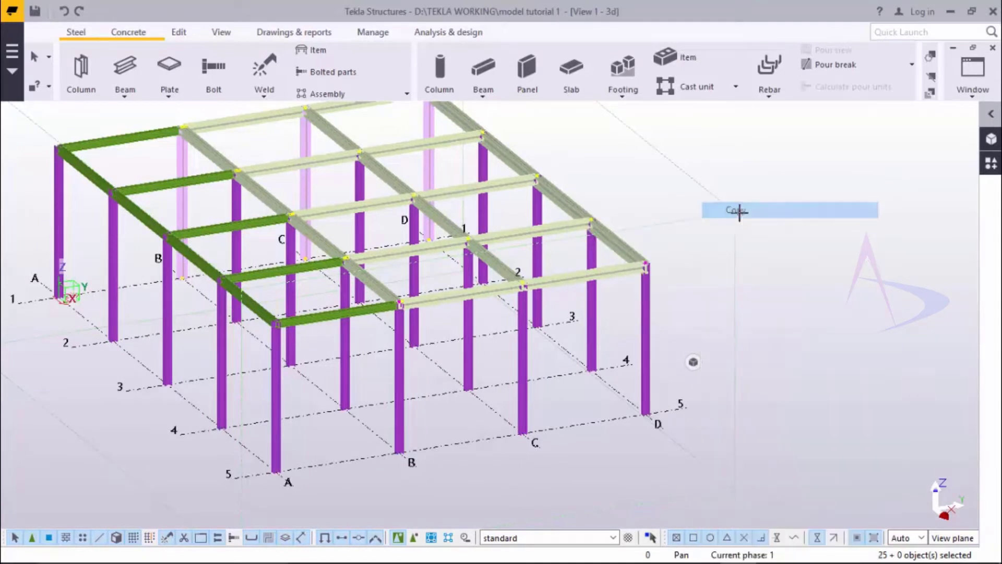
left_click(645, 264)
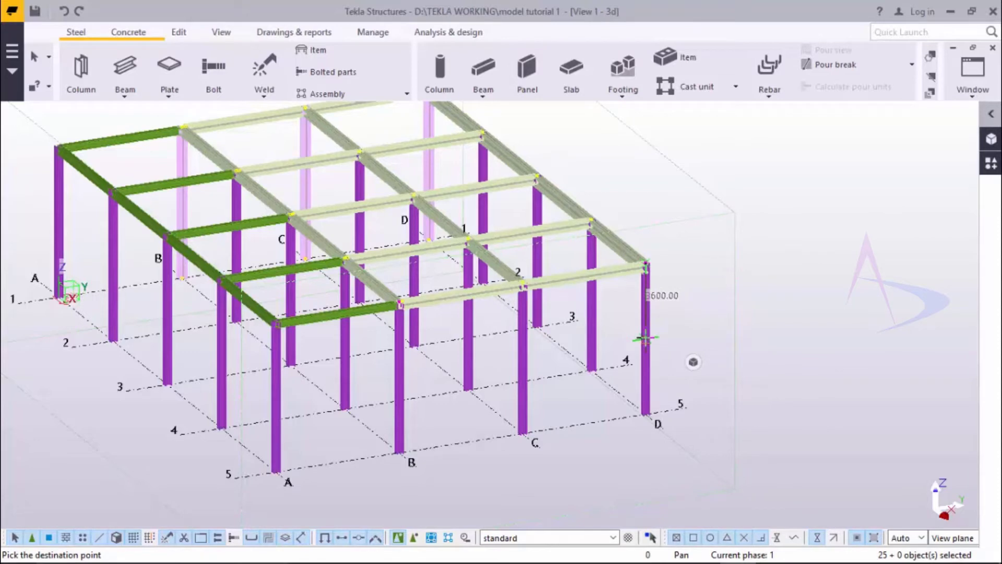
left_click(646, 339)
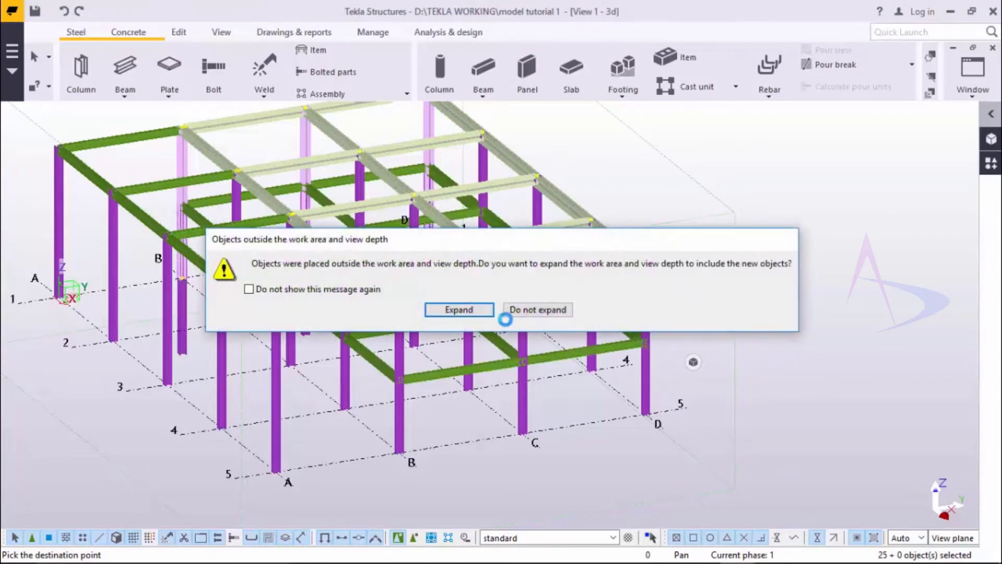
left_click(559, 313)
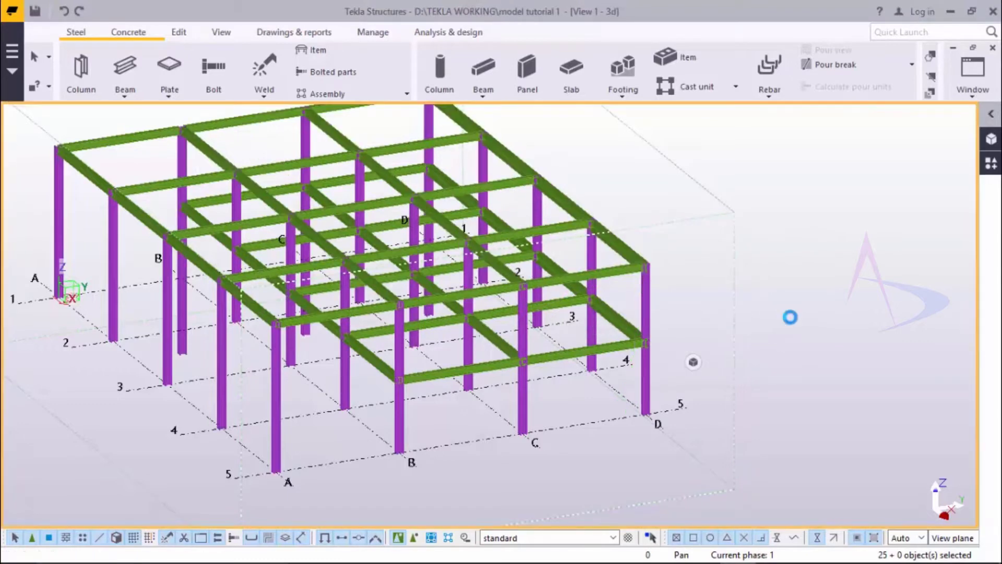
right_click(790, 316)
left_click(837, 402)
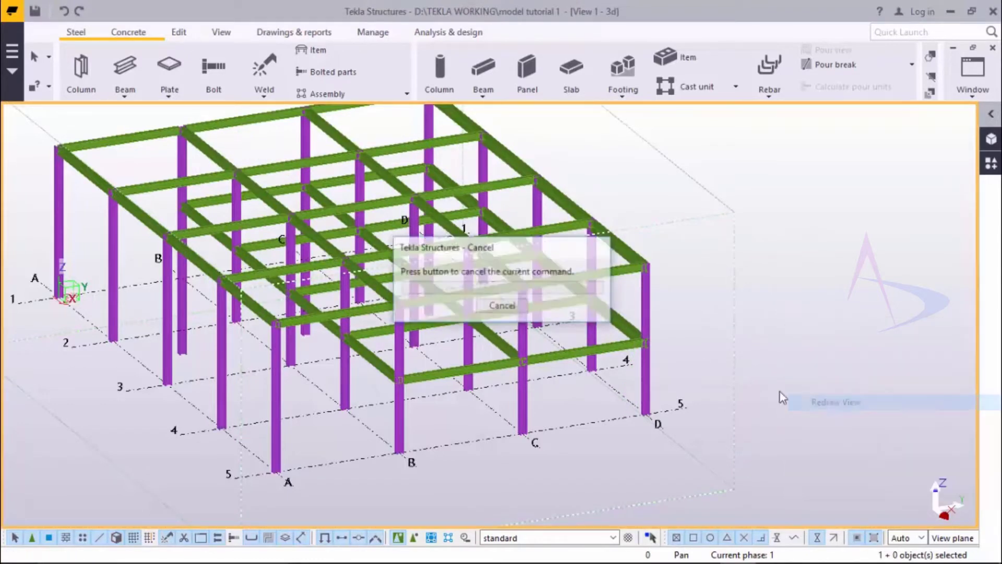
Delete the copied grid line 1 columns at B, C and D that extend below the base level
scroll(685, 369, "up", 2)
middle_click_drag(659, 349, 699, 279, "ctrl")
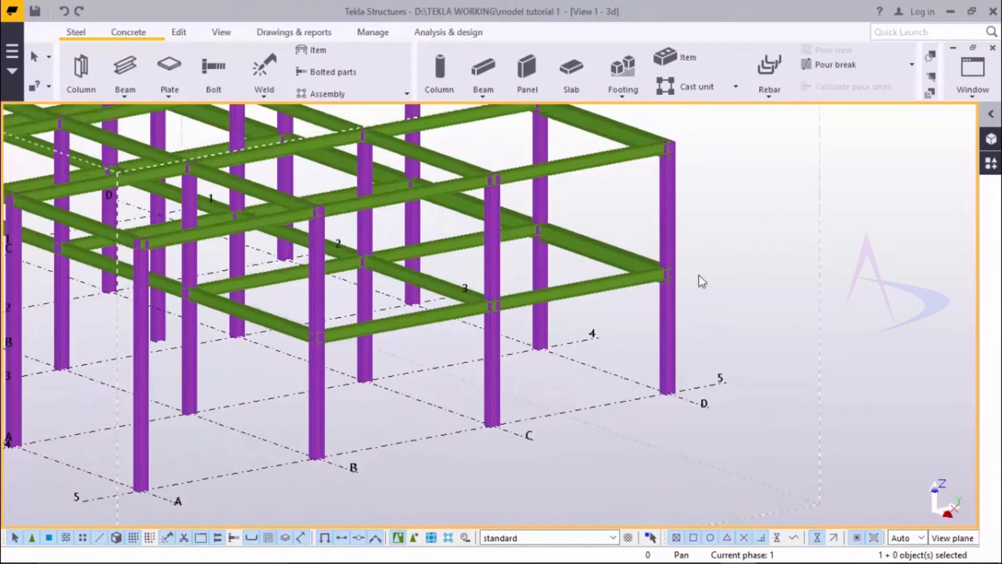
scroll(700, 286, "down", 5)
middle_click_drag(676, 351, 603, 305, "ctrl")
scroll(606, 344, "up", 2)
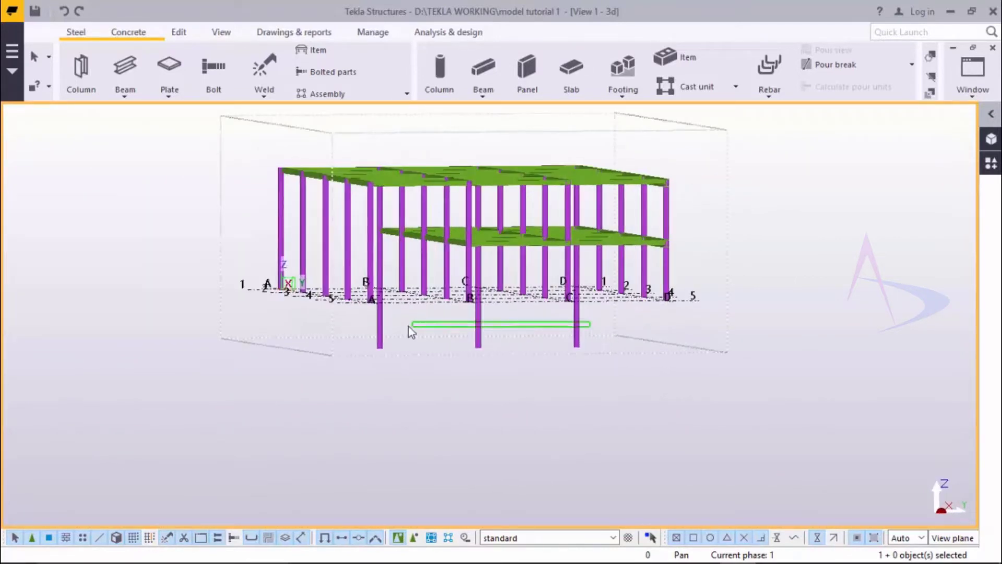
left_click(370, 324)
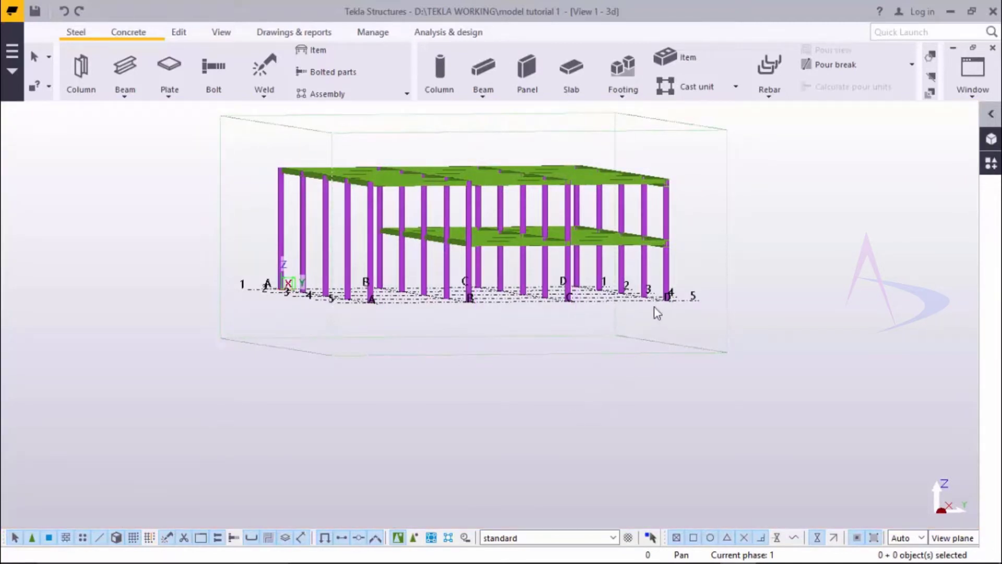
Examine the intermediate floor beams between grid lines B and D from several angles in the 3D view
middle_click_drag(653, 307, 666, 288, "ctrl")
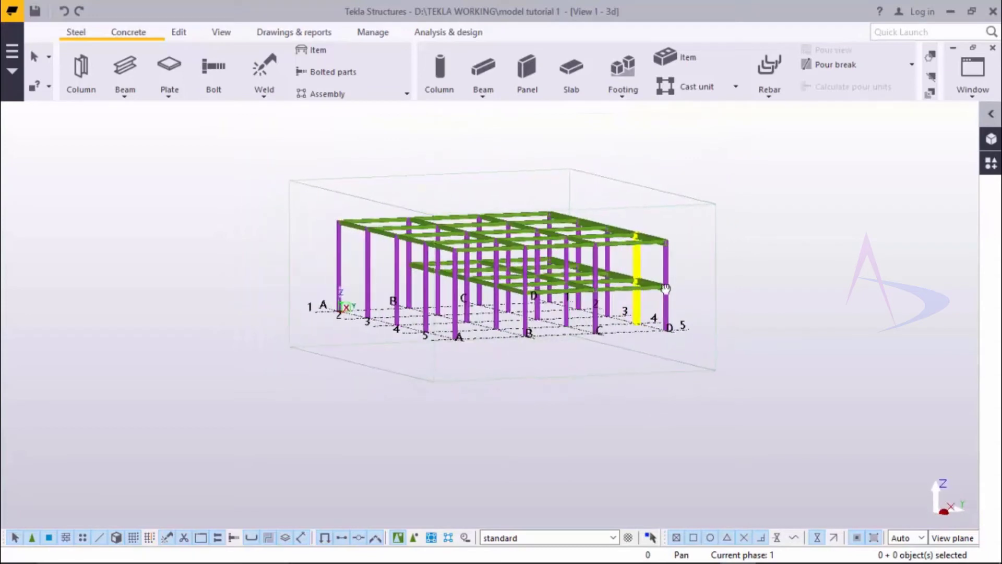
scroll(572, 292, "up", 4)
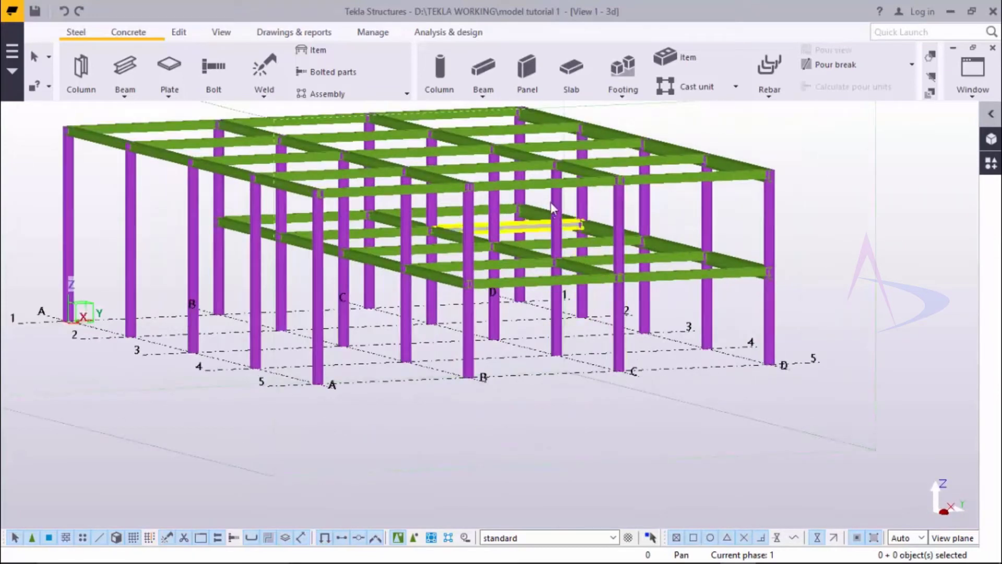
scroll(556, 277, "down", 2)
scroll(651, 291, "up", 1)
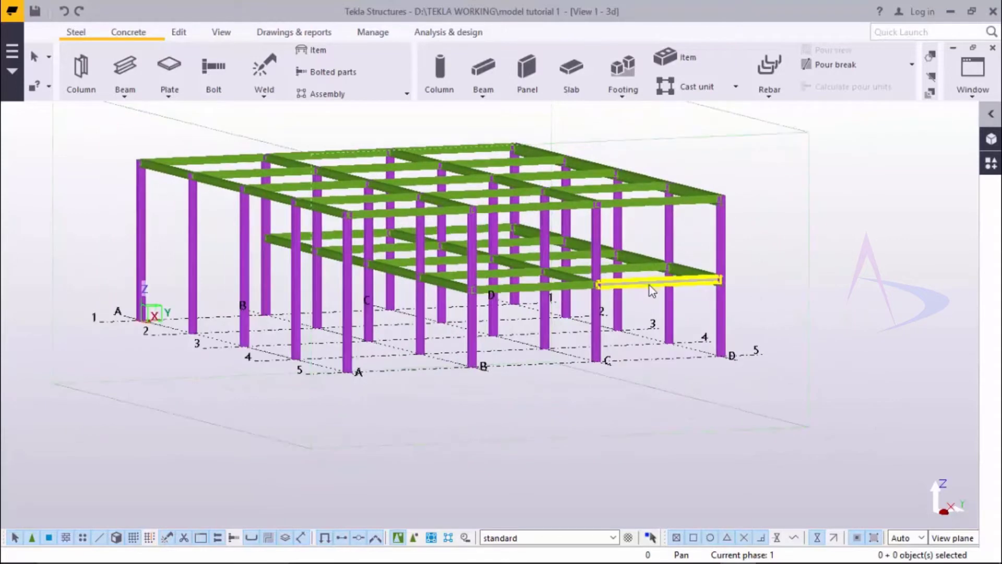
scroll(649, 286, "up", 1)
middle_click_drag(649, 286, 637, 330)
scroll(679, 329, "down", 1)
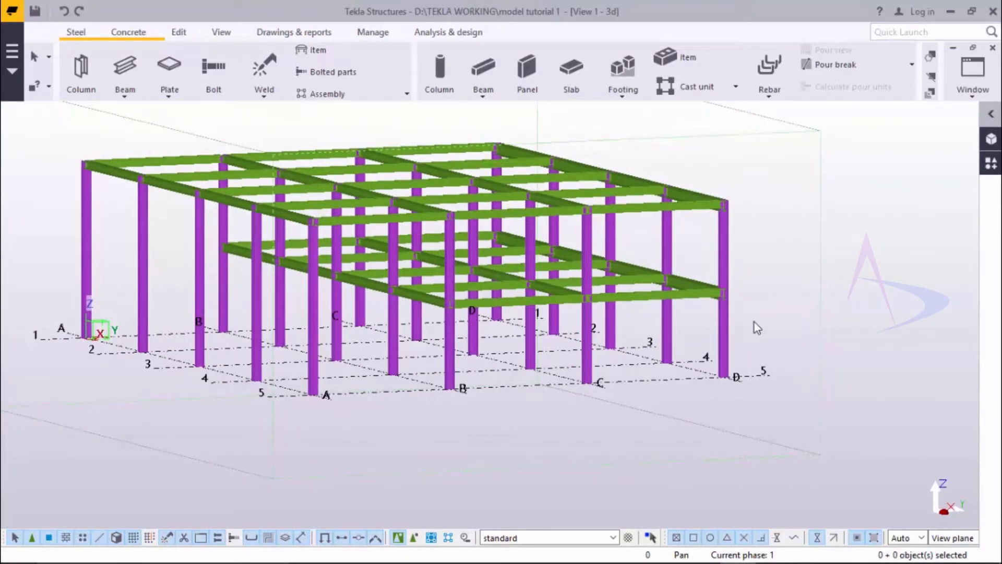
Add PLAN +3600 to the visible views to show the intermediate floor in plan
key("ctrl+i")
left_click(629, 248)
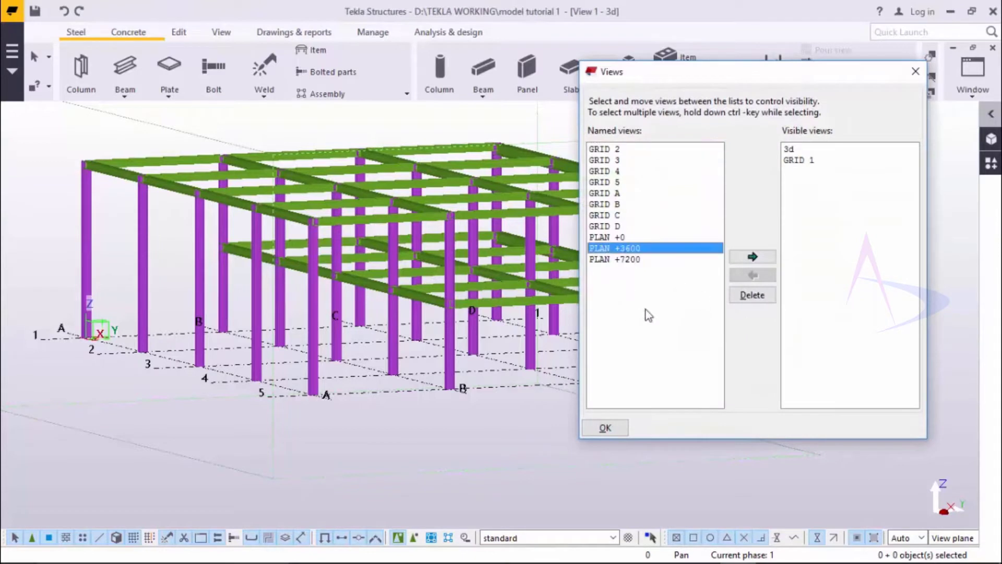
left_click(750, 258)
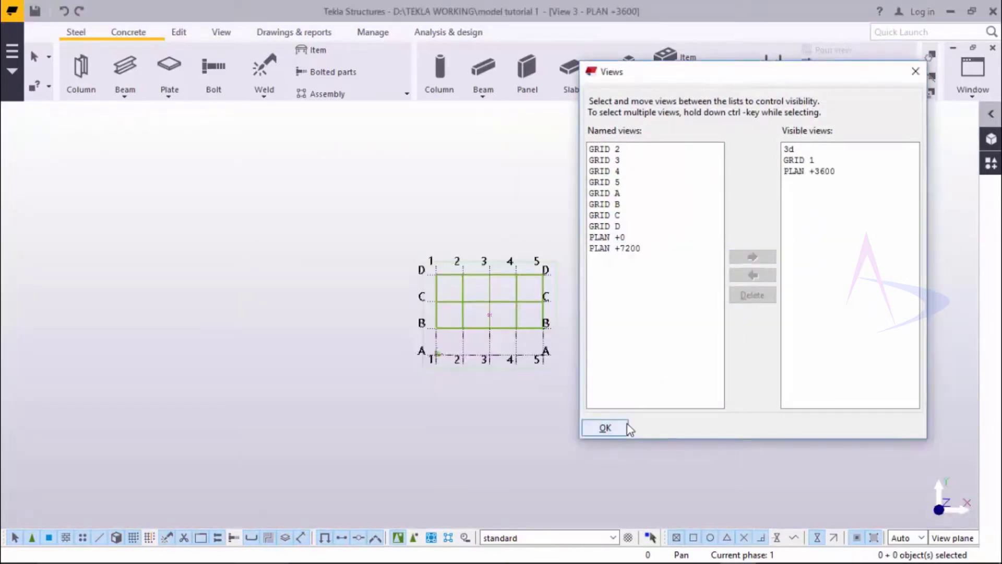
left_click(626, 427)
scroll(540, 396, "up", 5)
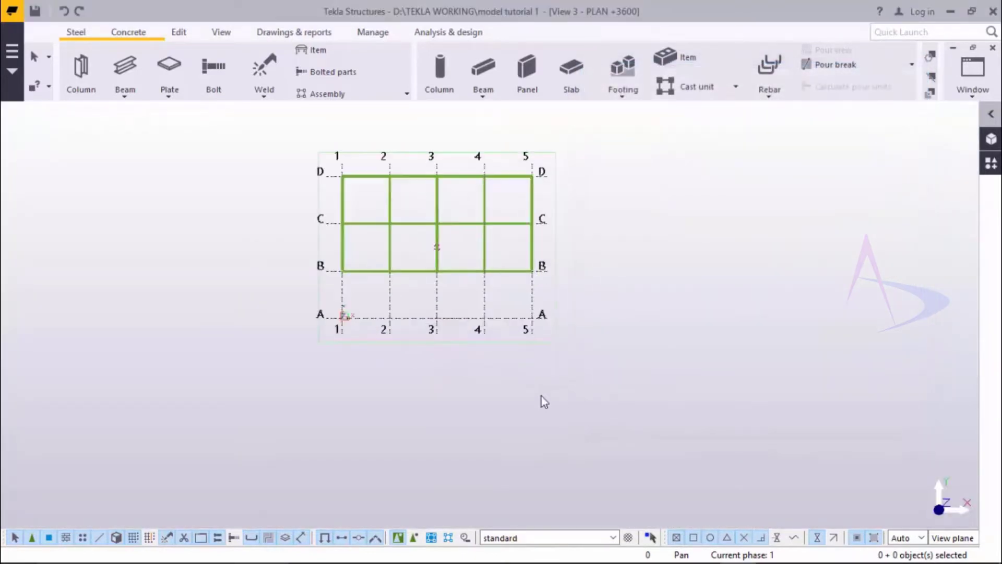
scroll(517, 329, "up", 2)
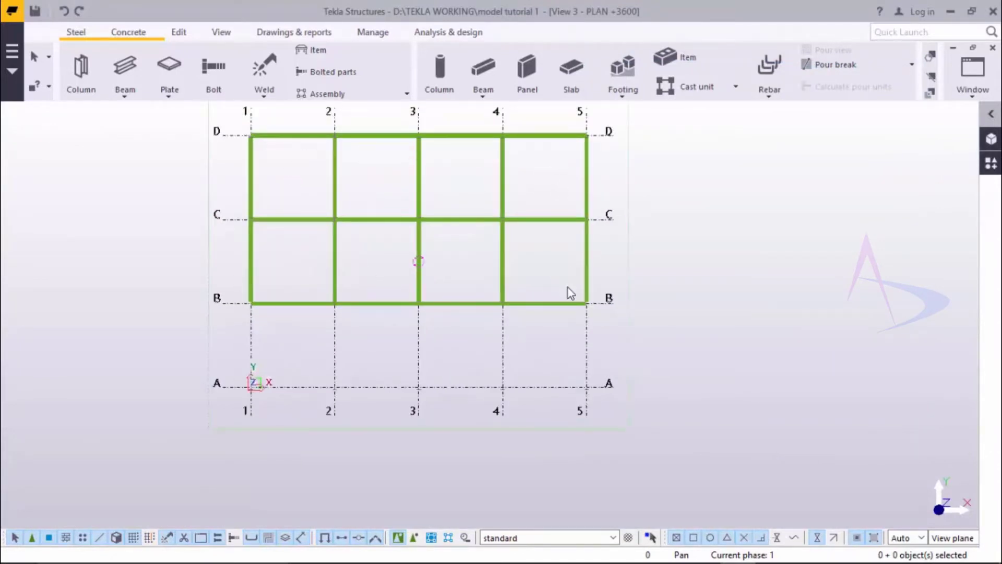
Create a contour plate over the +3600 floor bay between grid lines C and D, from grid line 1 to 5
scroll(568, 287, "down", 1)
scroll(579, 320, "up", 1)
scroll(505, 315, "up", 1)
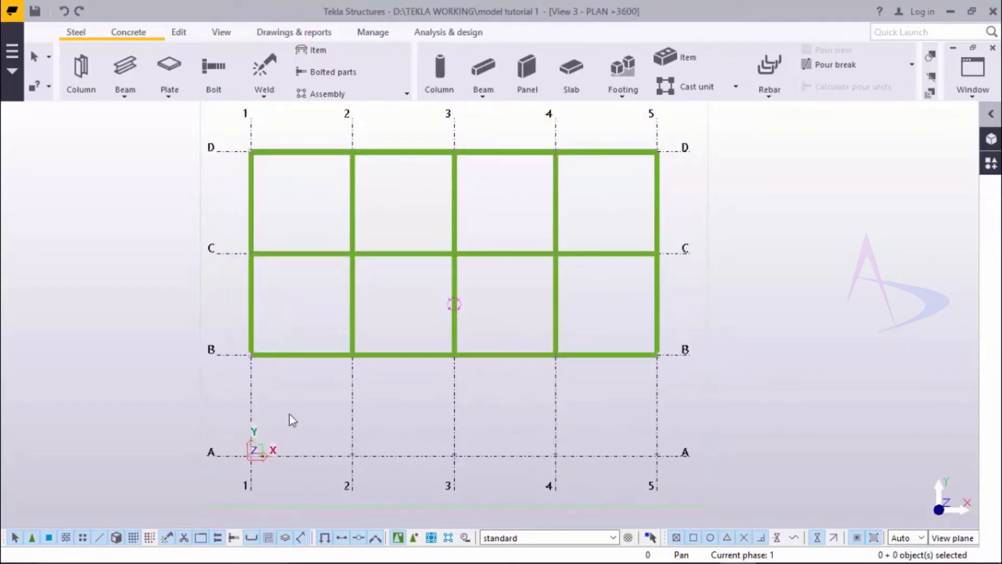
scroll(374, 277, "up", 1)
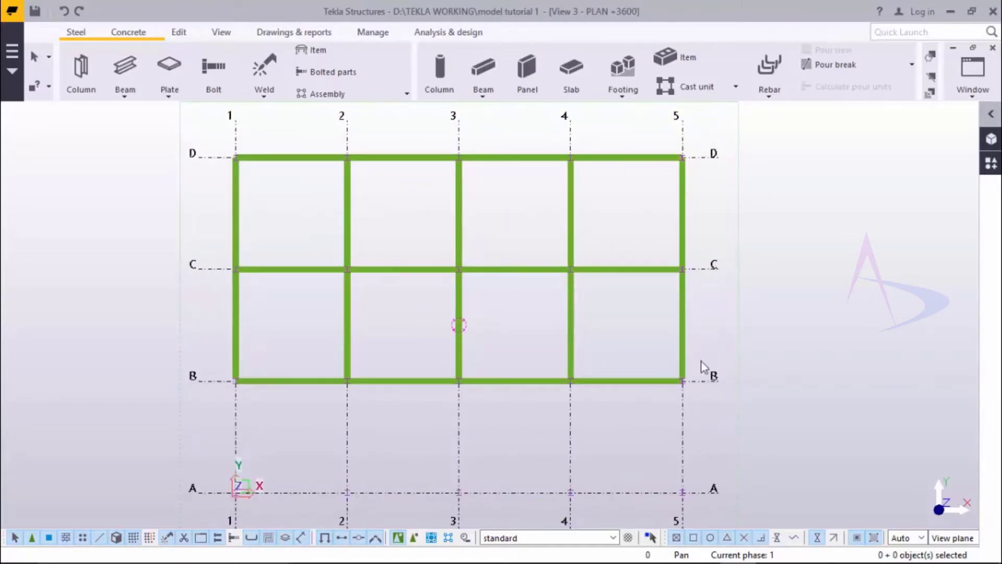
scroll(410, 344, "up", 2)
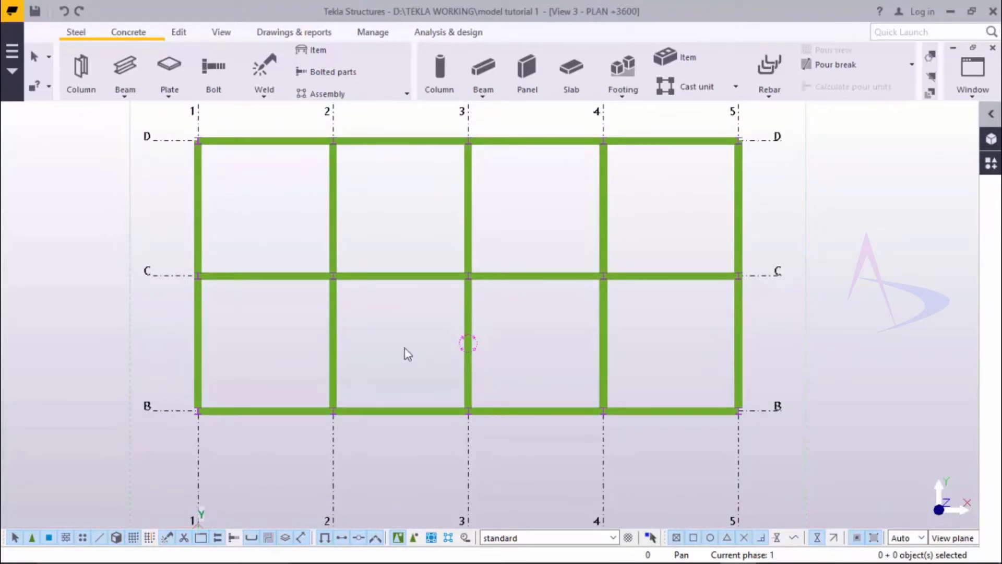
left_click(167, 93)
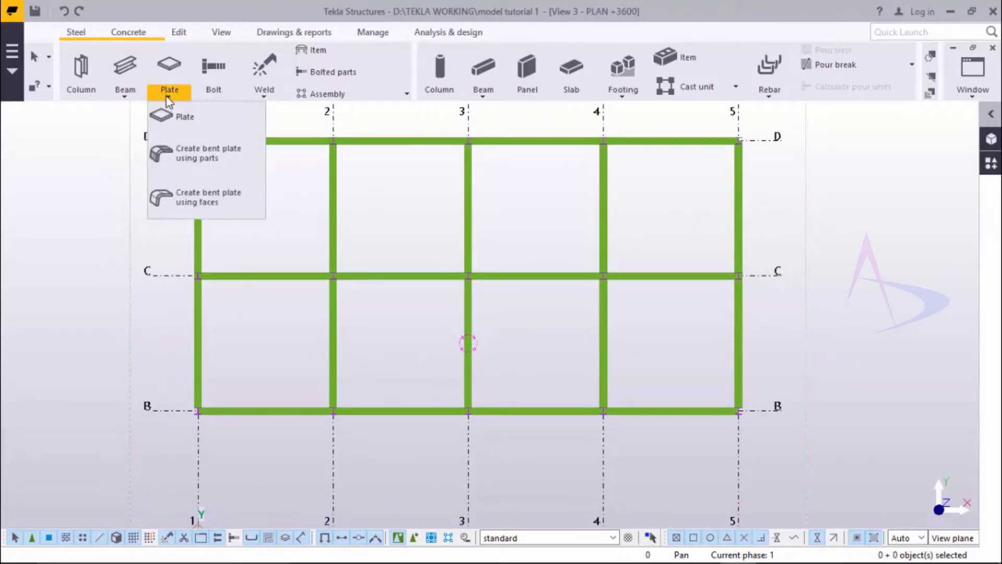
left_click(181, 121)
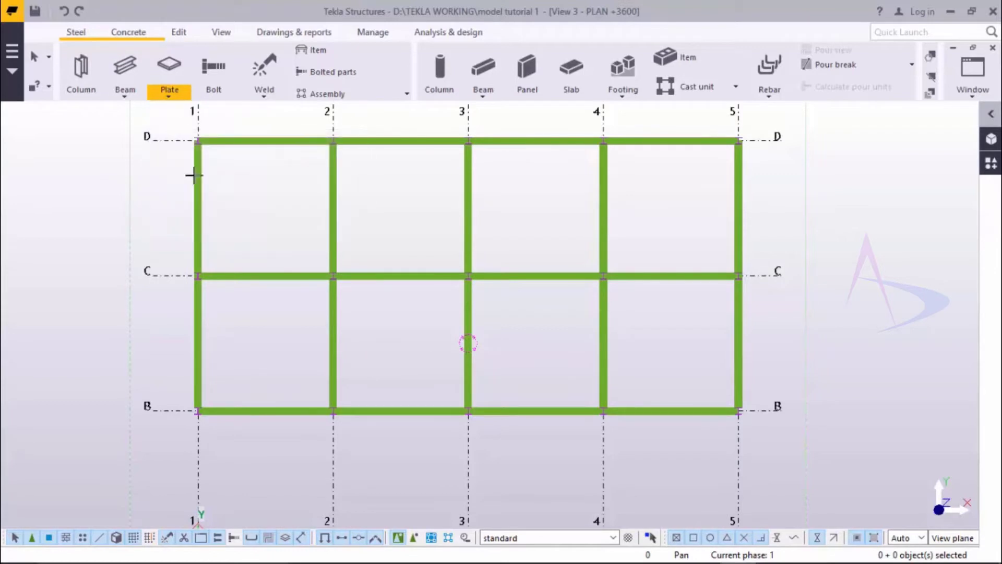
left_click(198, 142)
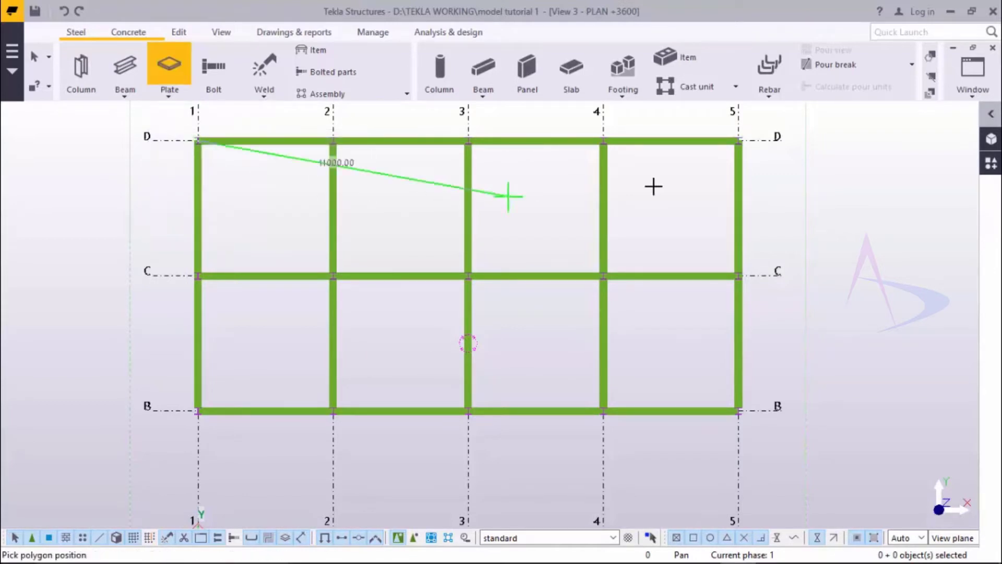
left_click(741, 144)
left_click(741, 275)
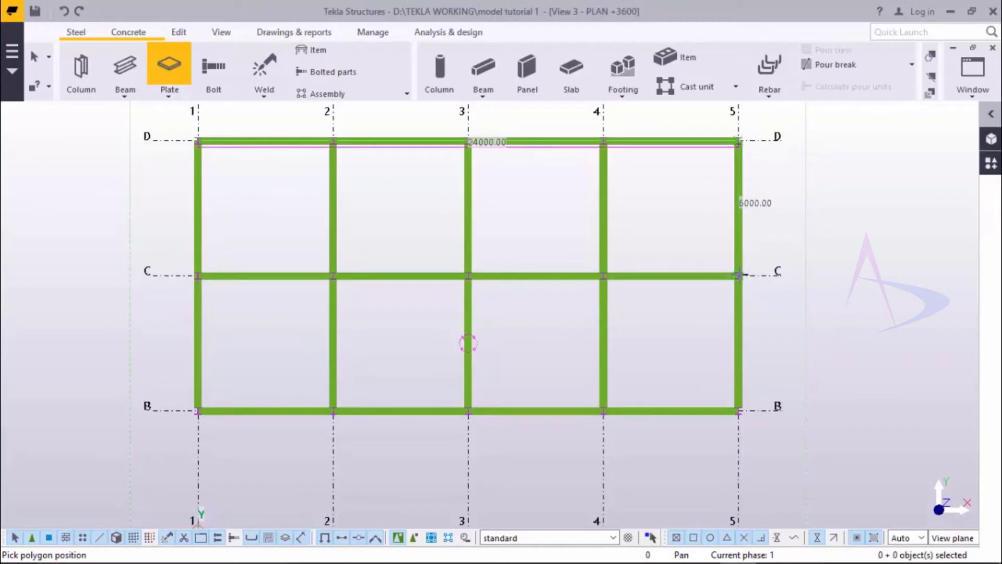
left_click(199, 274)
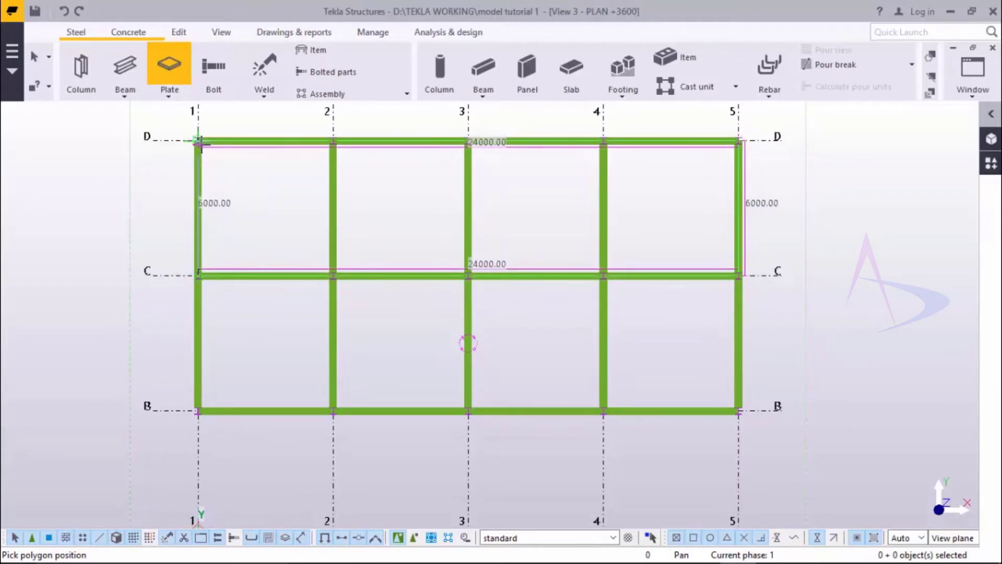
middle_click(237, 176)
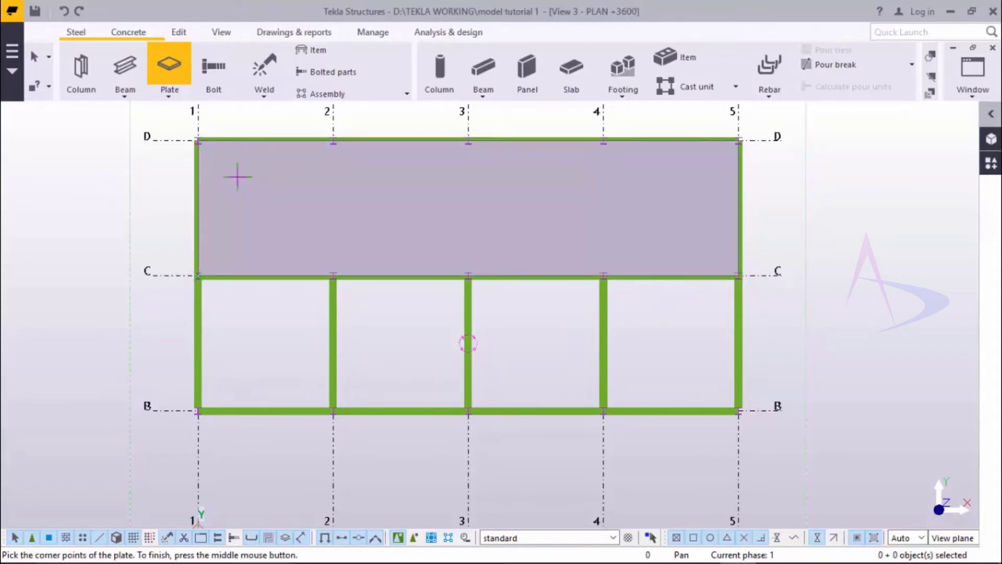
right_click(855, 175)
left_click(870, 187)
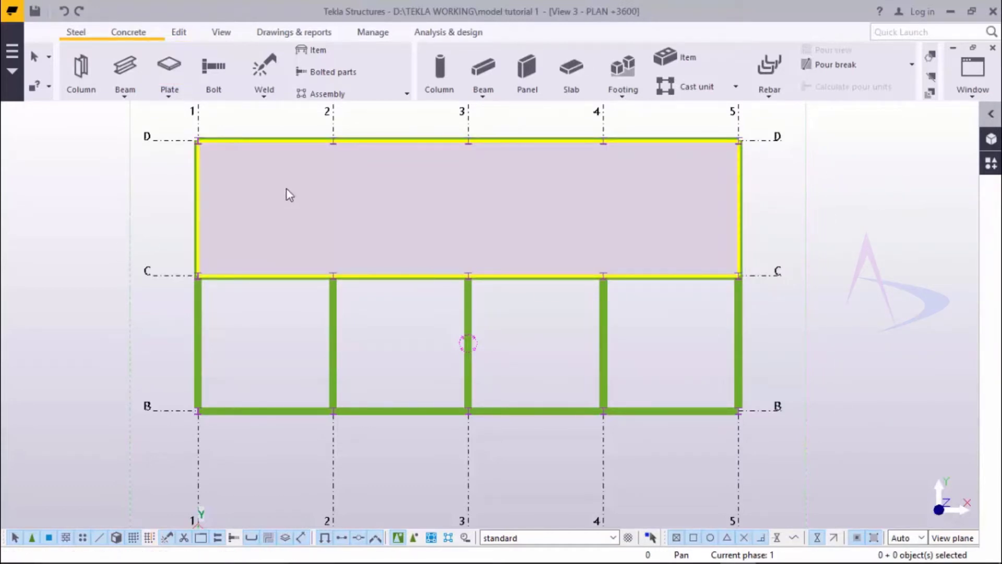
Set the profile of the plate between grid lines C and D to PL25 in its contour plate properties
scroll(289, 195, "up", 1)
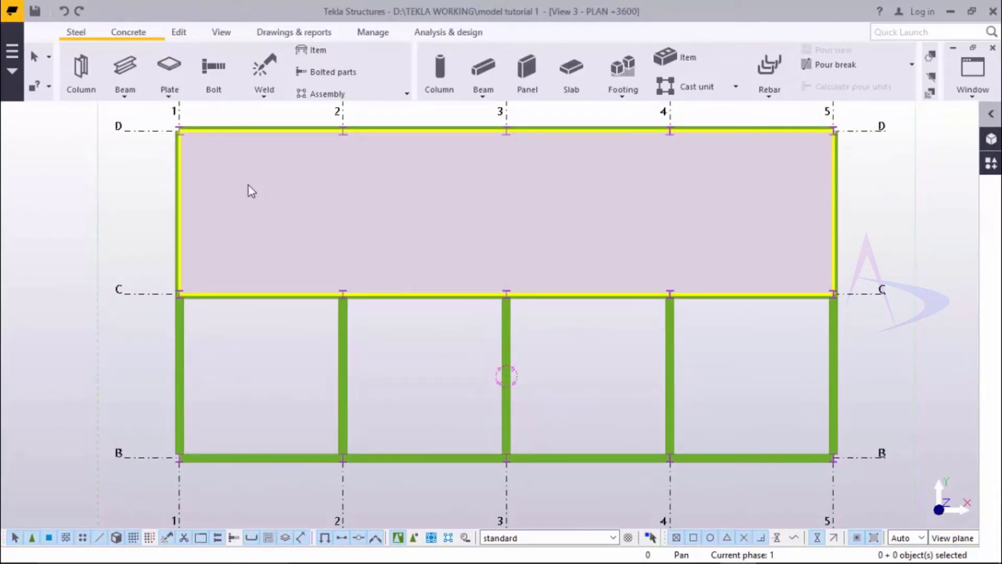
double_click(249, 186)
left_click_drag(250, 183, 817, 67)
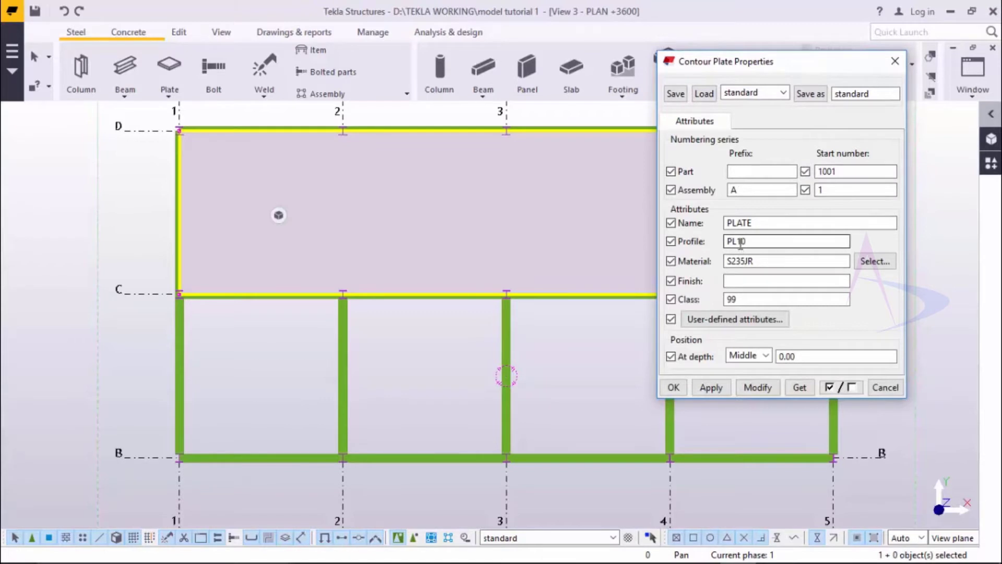
left_click_drag(738, 242, 753, 241)
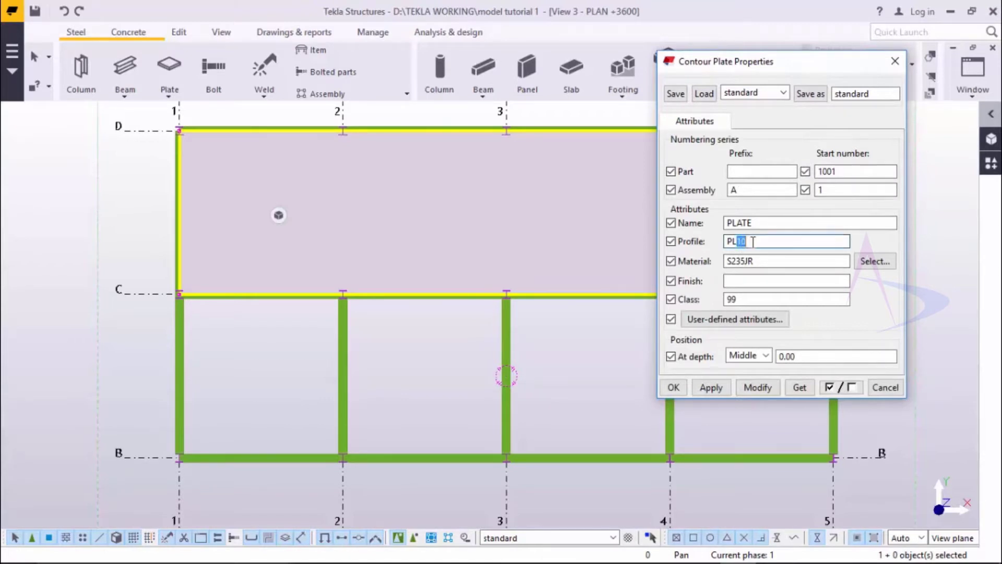
type("25")
left_click(743, 301)
double_click(736, 303)
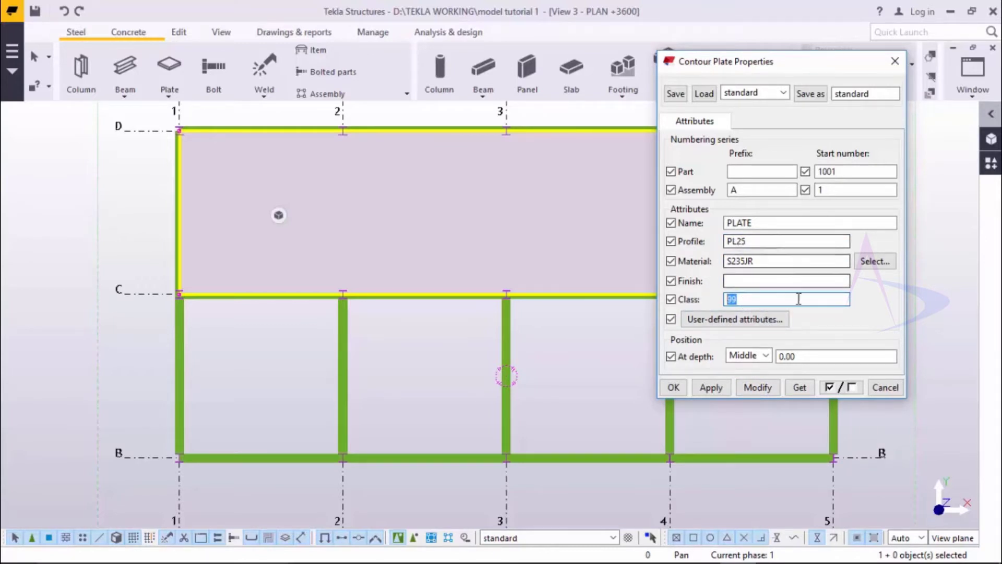
Save the contour plate properties as grating and apply the modification to the selected plate
left_click(891, 92)
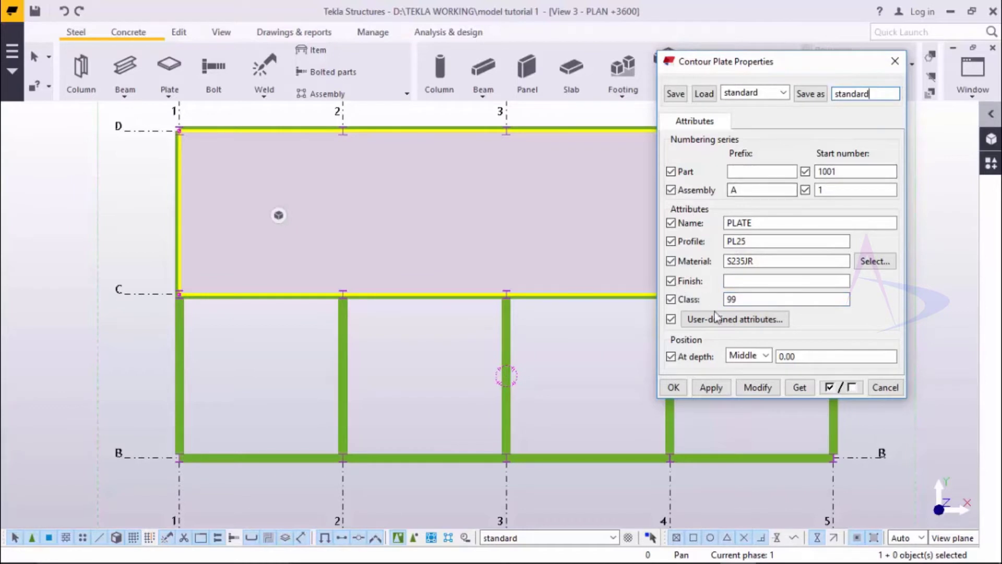
double_click(830, 95)
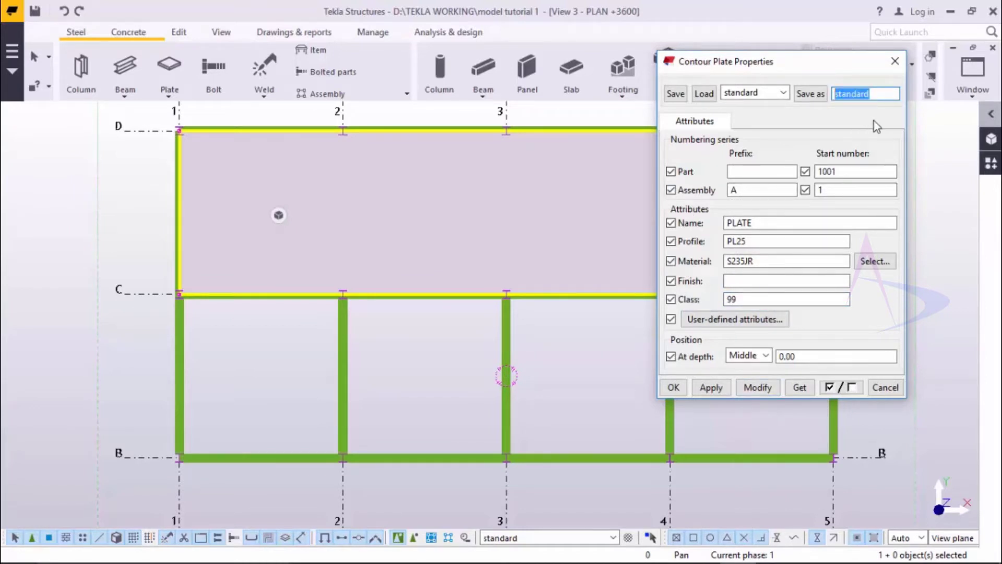
type("grating")
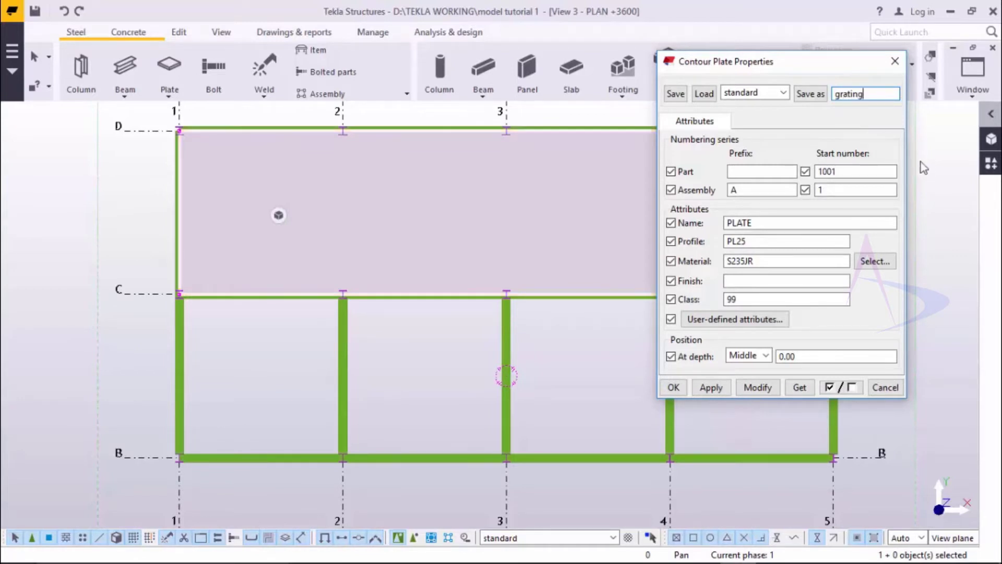
left_click(812, 99)
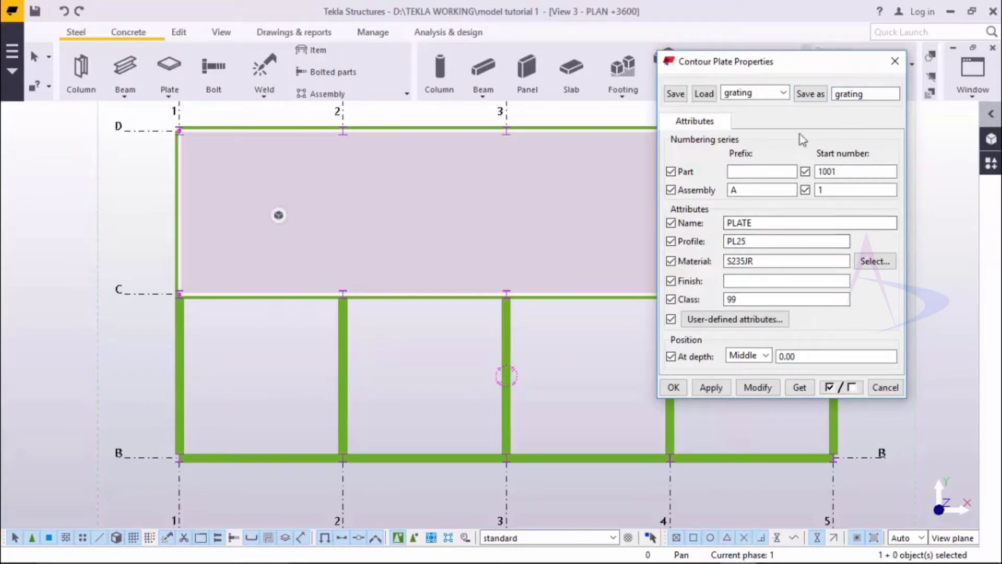
left_click(763, 392)
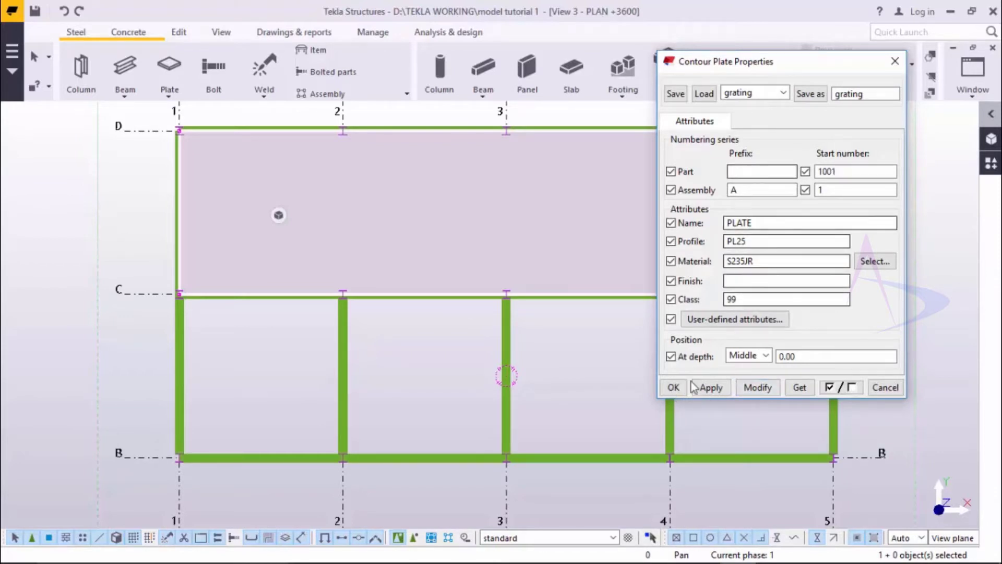
left_click(679, 387)
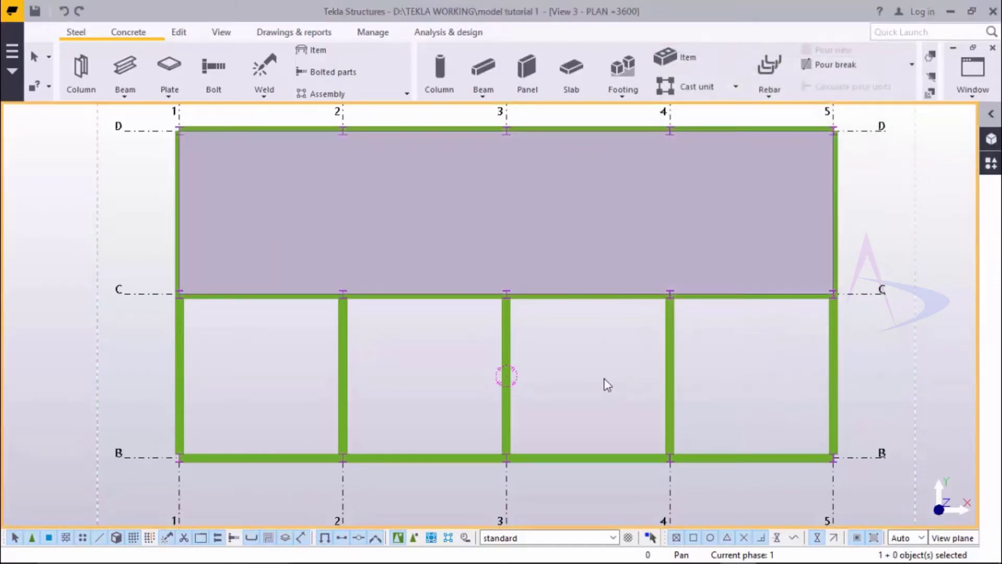
Create a second contour plate over the floor bay between grid lines B and C, from grid line 1 to 5
right_click(605, 380)
left_click(654, 276)
scroll(553, 245, "down", 2)
middle_click_drag(505, 262, 464, 262)
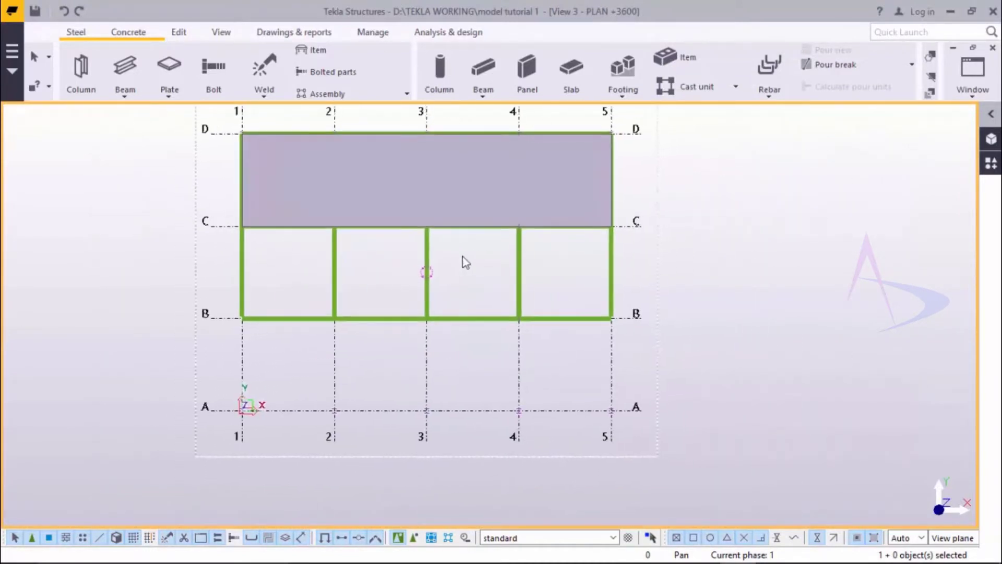
scroll(465, 262, "up", 1)
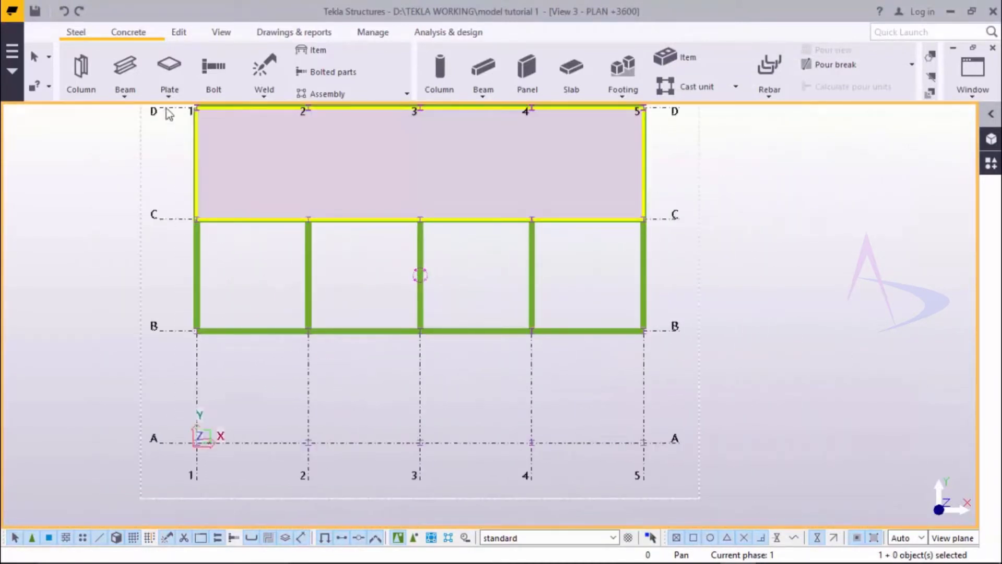
left_click(173, 72)
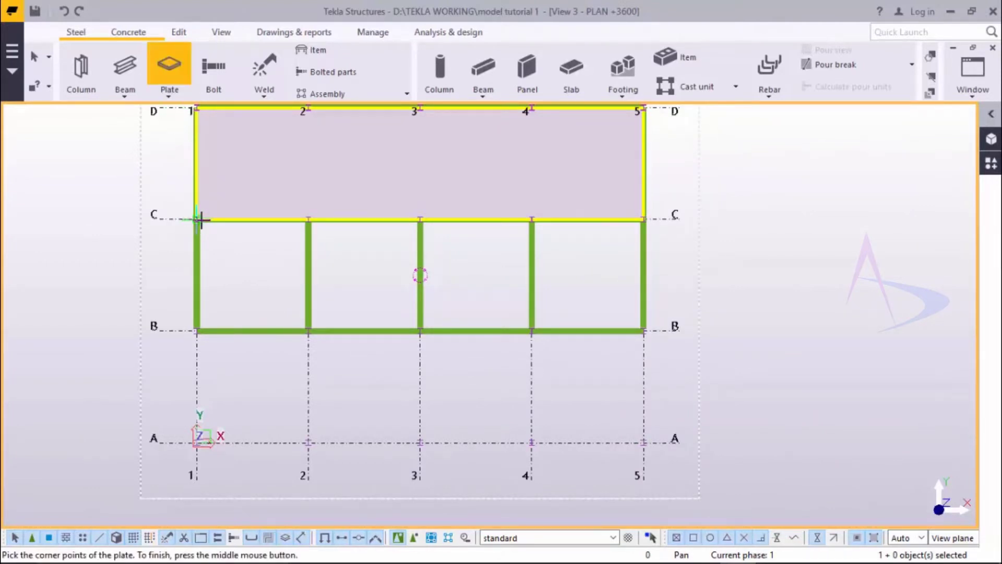
left_click(198, 219)
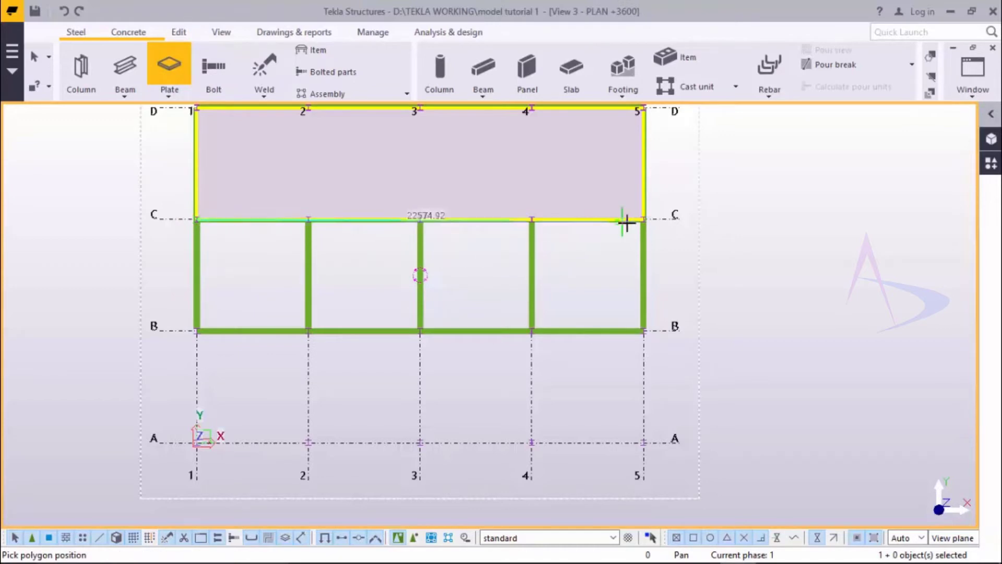
left_click(644, 219)
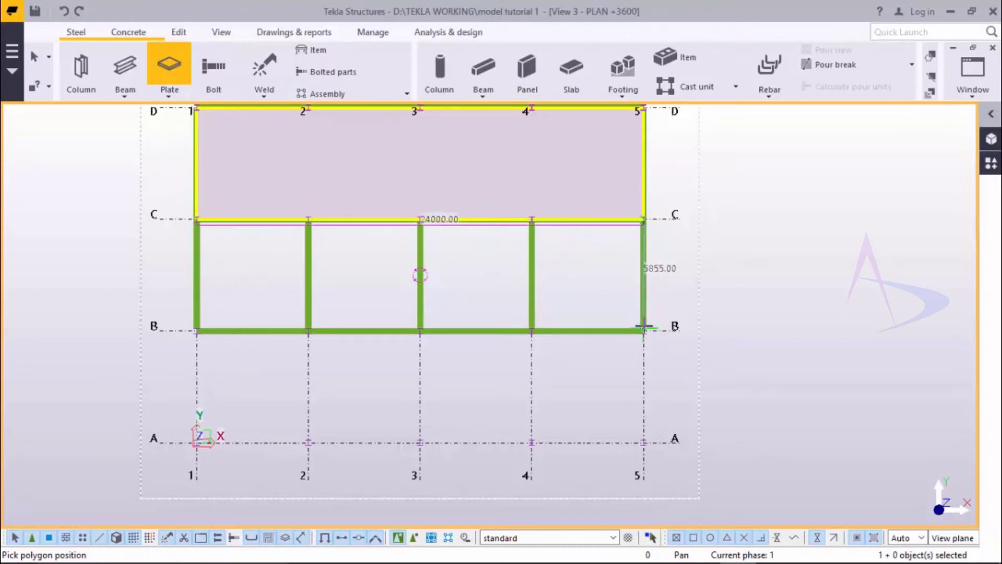
left_click(644, 329)
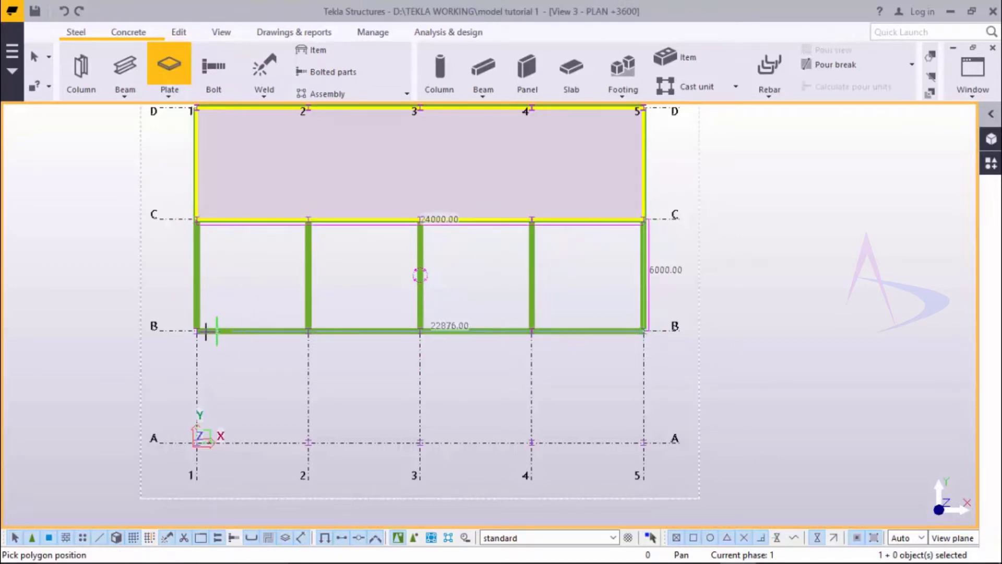
left_click(199, 323)
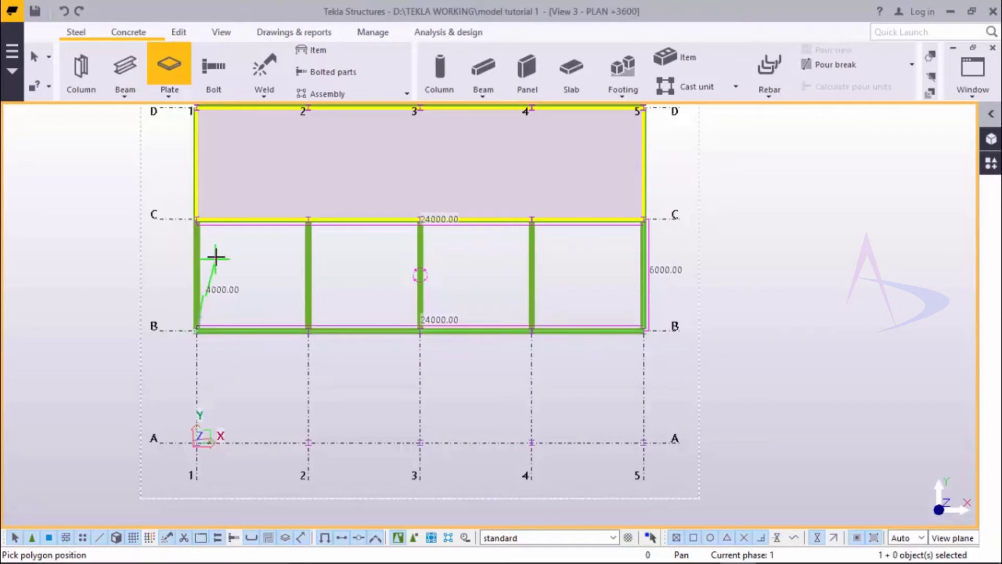
middle_click(225, 250)
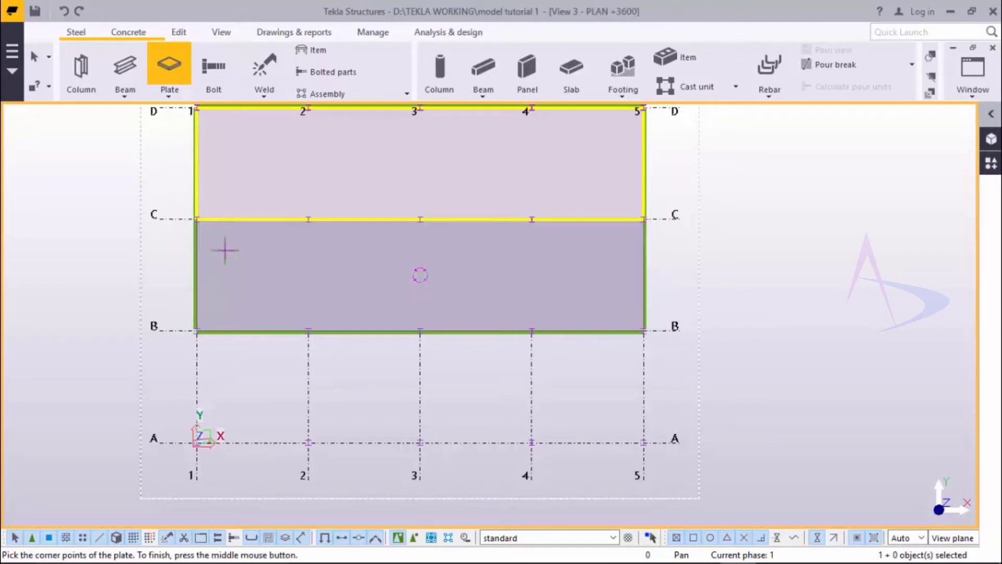
right_click(767, 193)
left_click(803, 199)
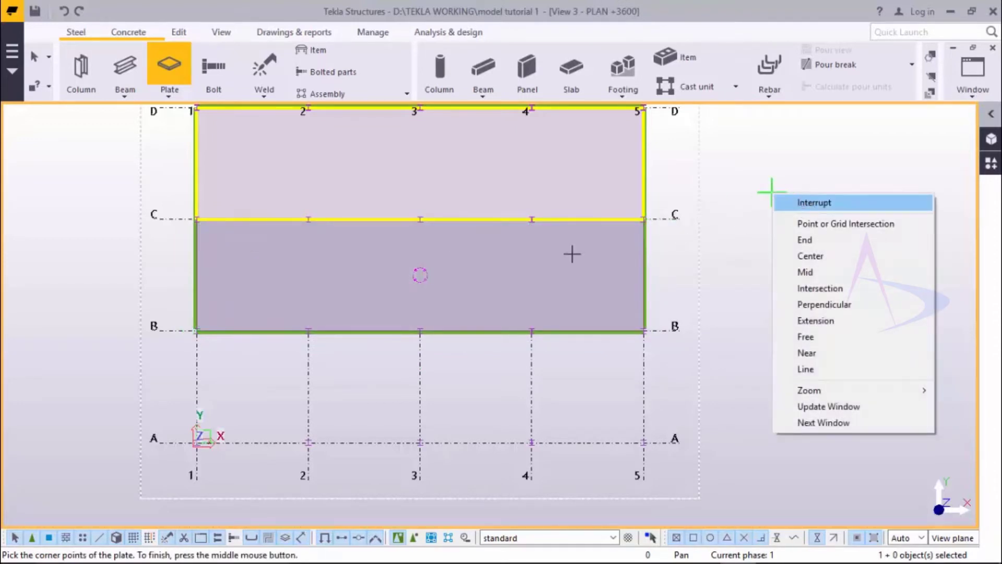
Switch to the 3D view and examine how the floor plates sit on the beams near column D/5
scroll(572, 253, "down", 3)
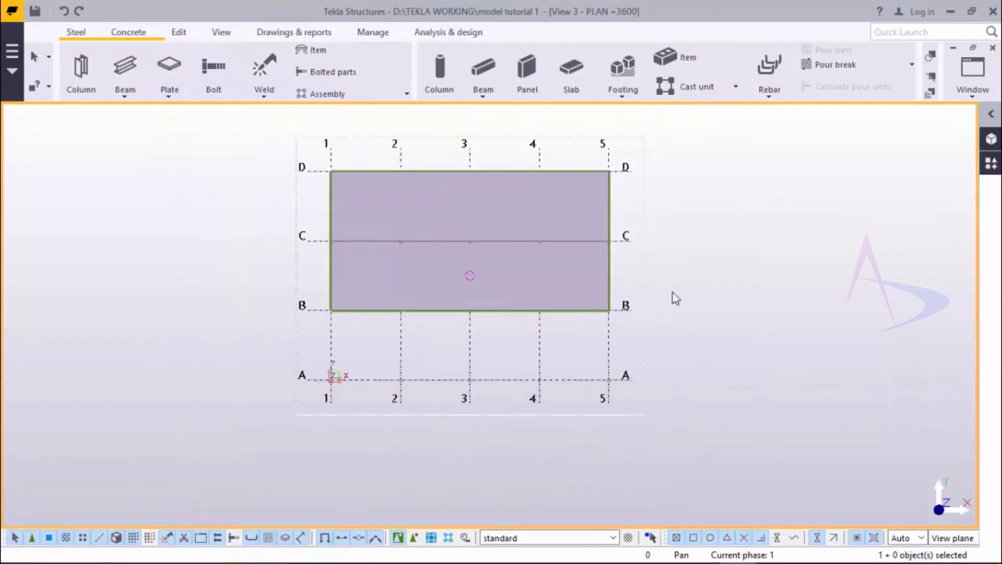
left_click(969, 98)
left_click(937, 180)
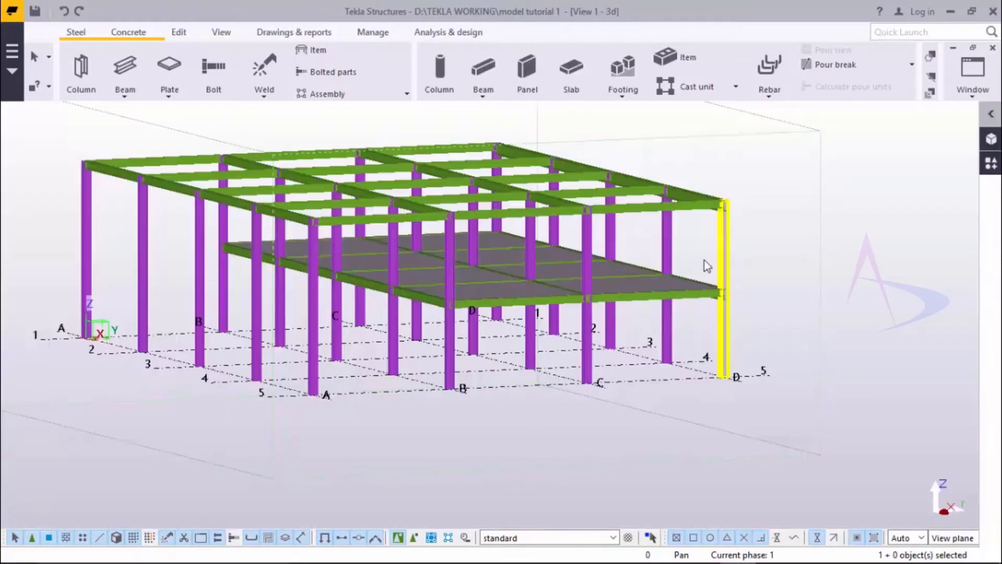
scroll(716, 305, "up", 5)
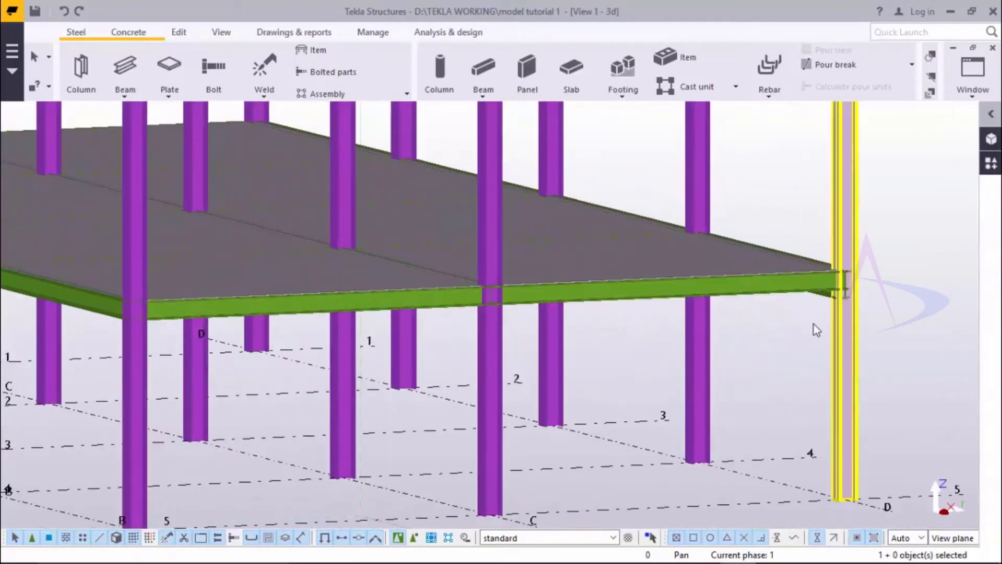
scroll(817, 329, "up", 8)
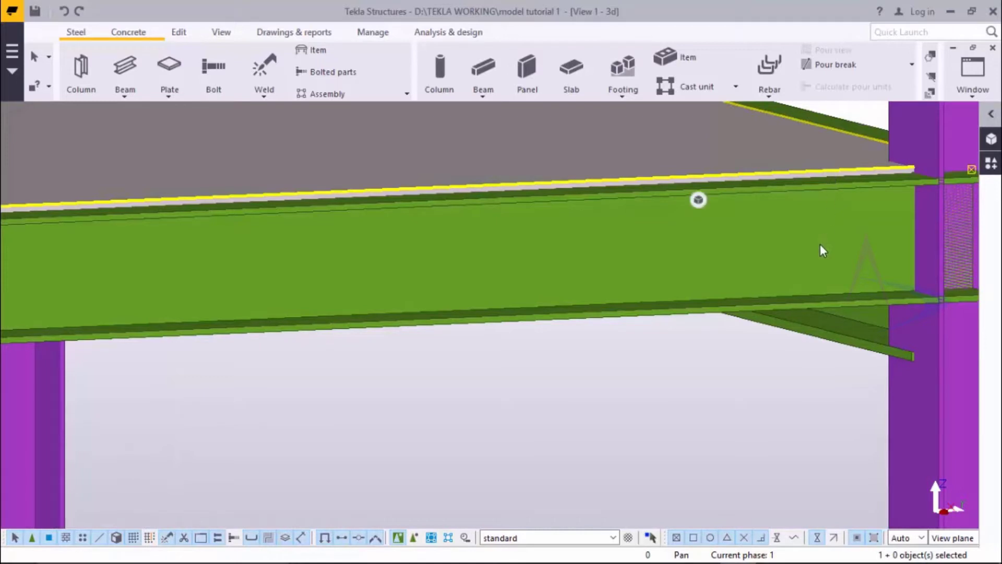
scroll(820, 246, "down", 10)
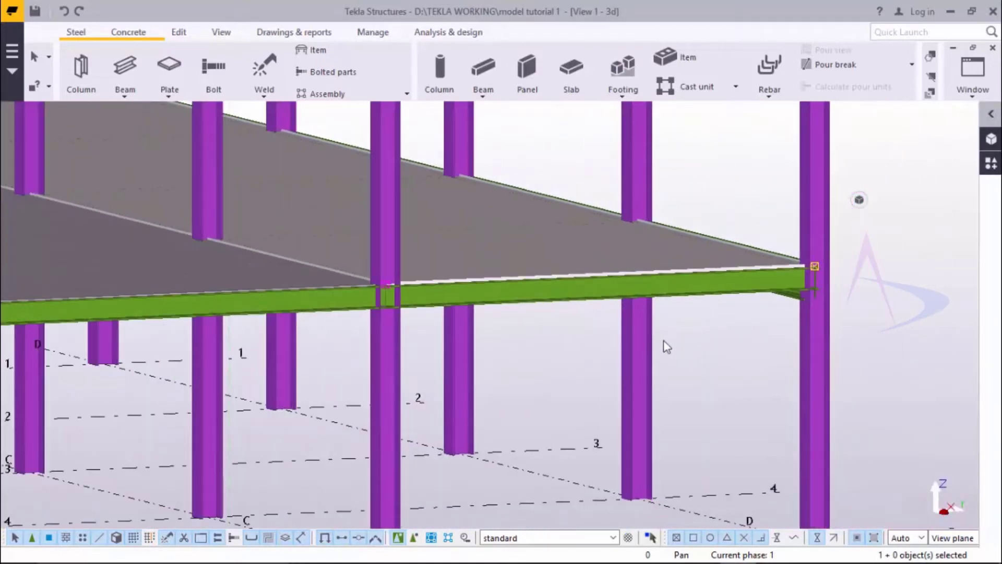
scroll(774, 313, "up", 6)
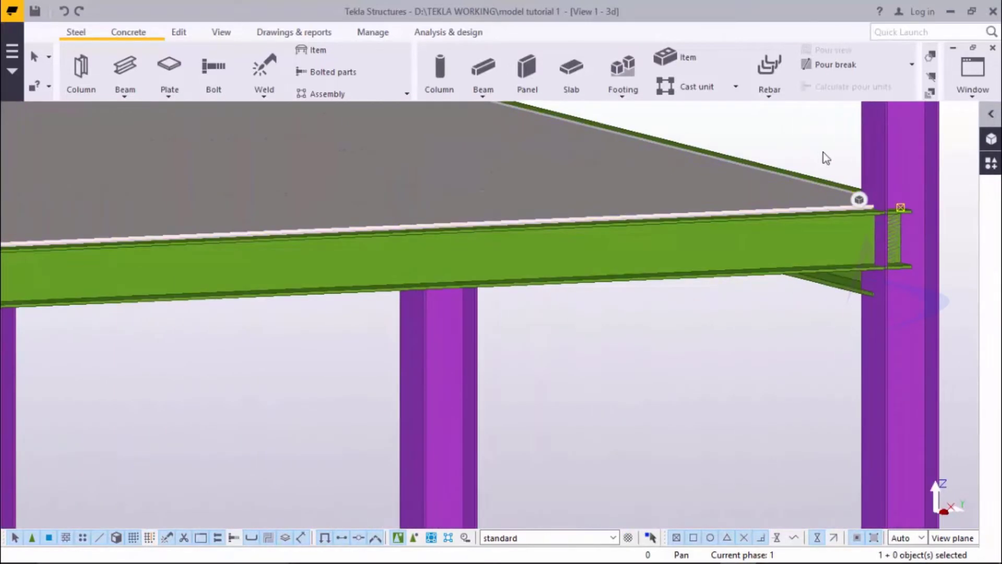
Set the depth position of the floor plate beside column D/5 to Front in its contour plate properties and modify the plate
scroll(641, 188, "up", 5)
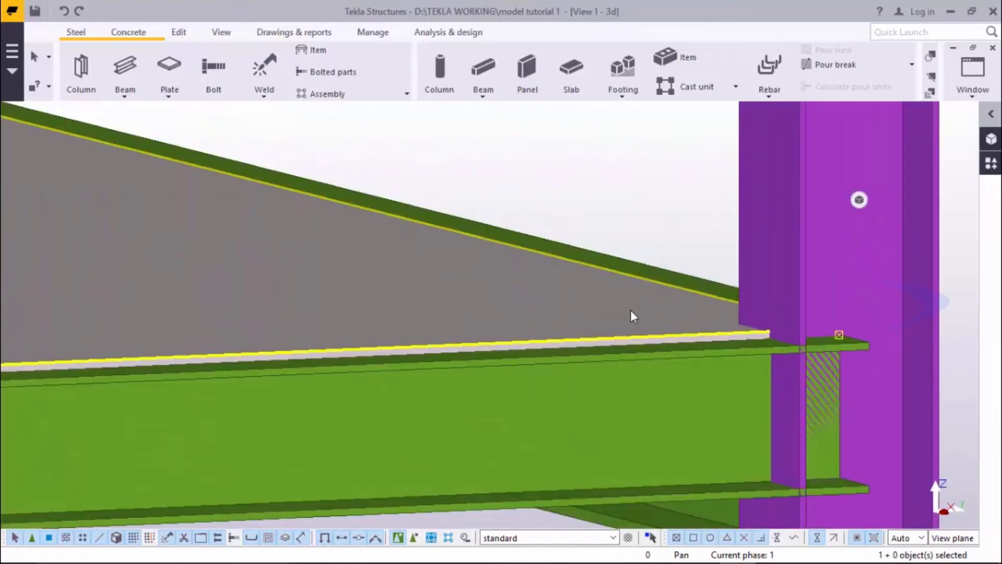
double_click(631, 311)
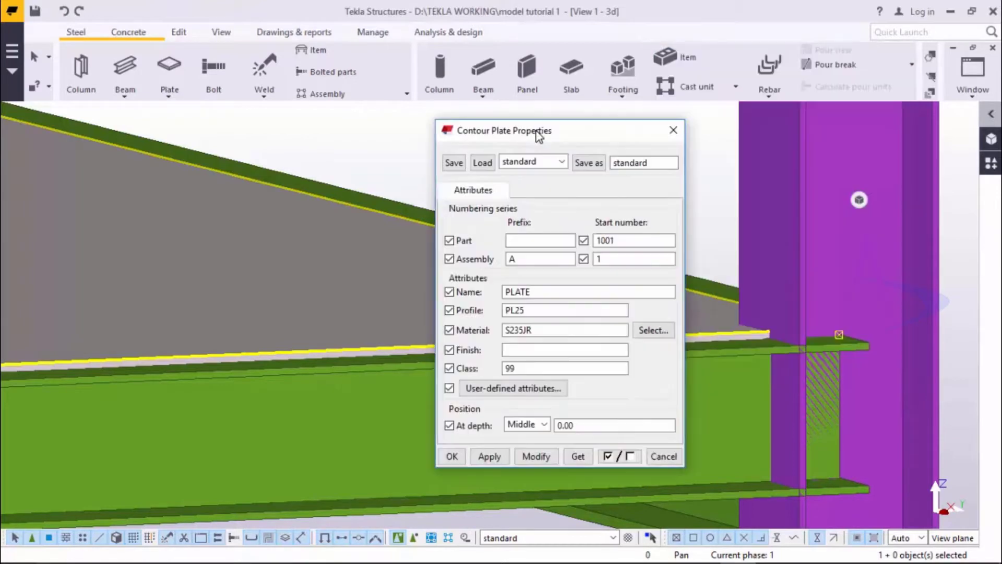
middle_click_drag(283, 193, 438, 149, "ctrl")
left_click_drag(480, 138, 713, 54)
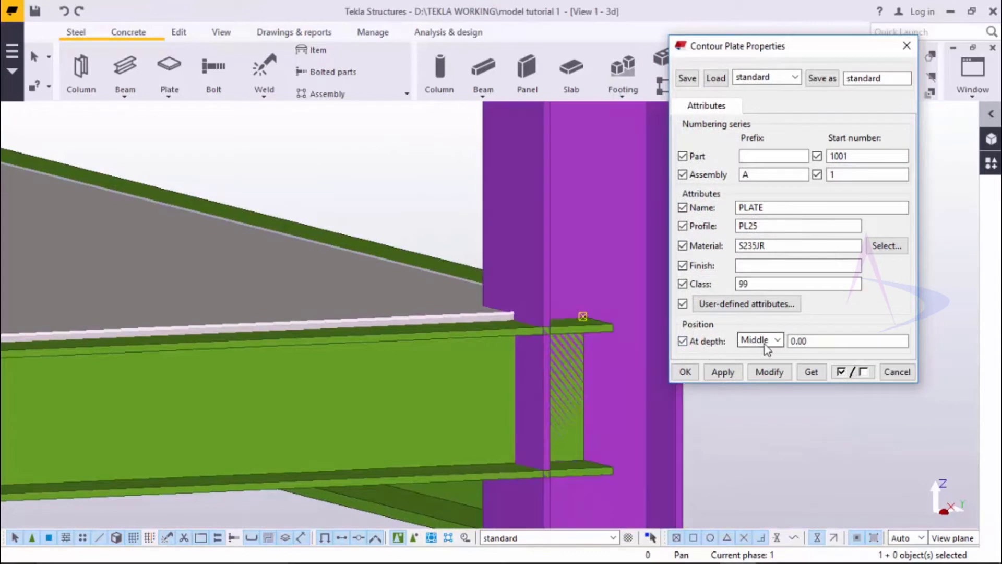
left_click(779, 340)
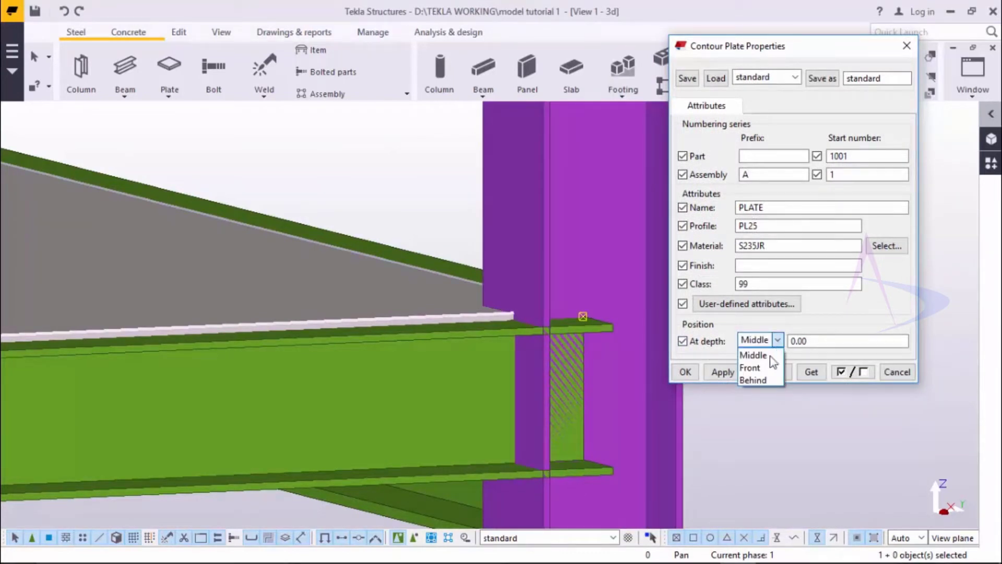
left_click(756, 369)
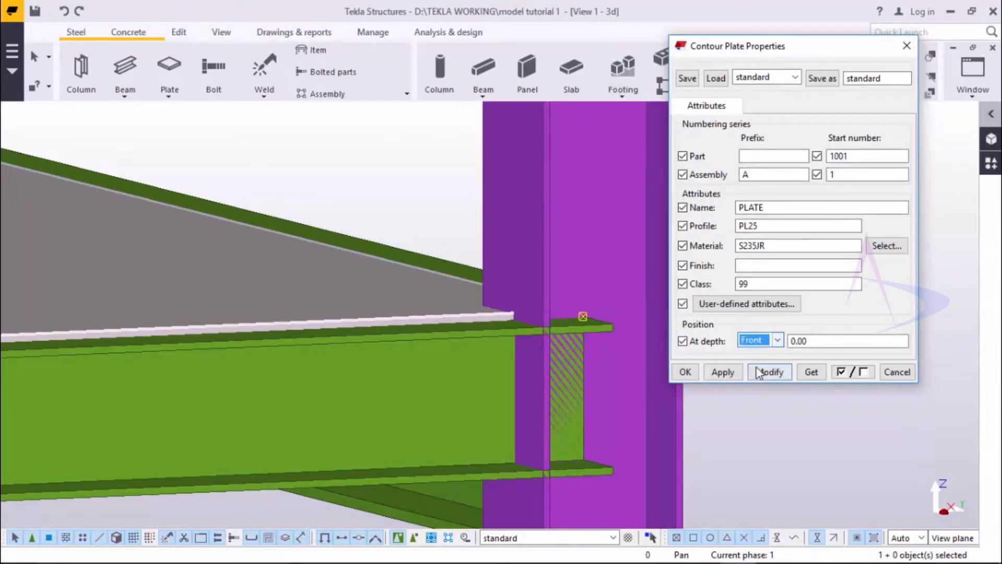
left_click(771, 372)
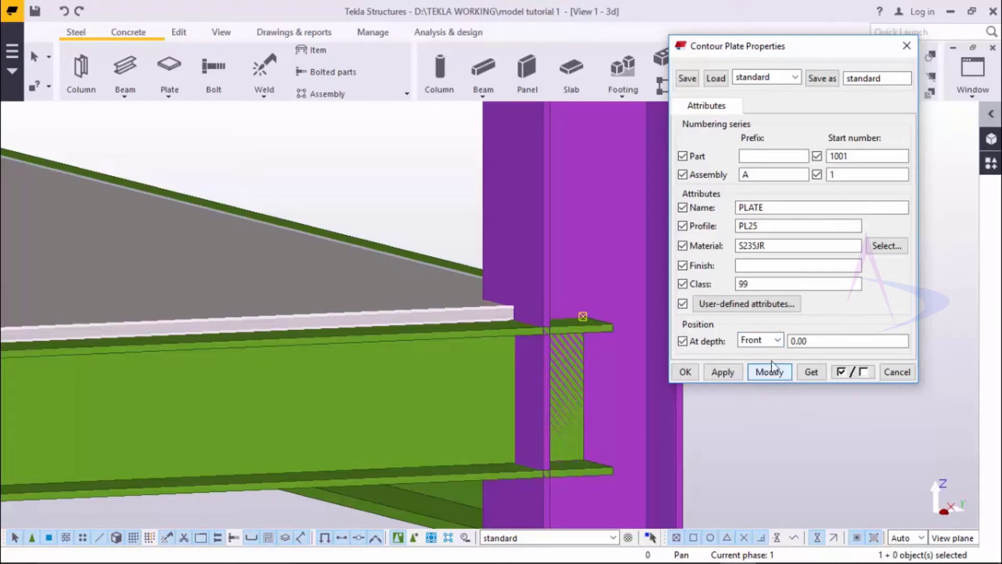
Try the Behind depth position on the floor plate, and return the plate to Front
left_click(776, 340)
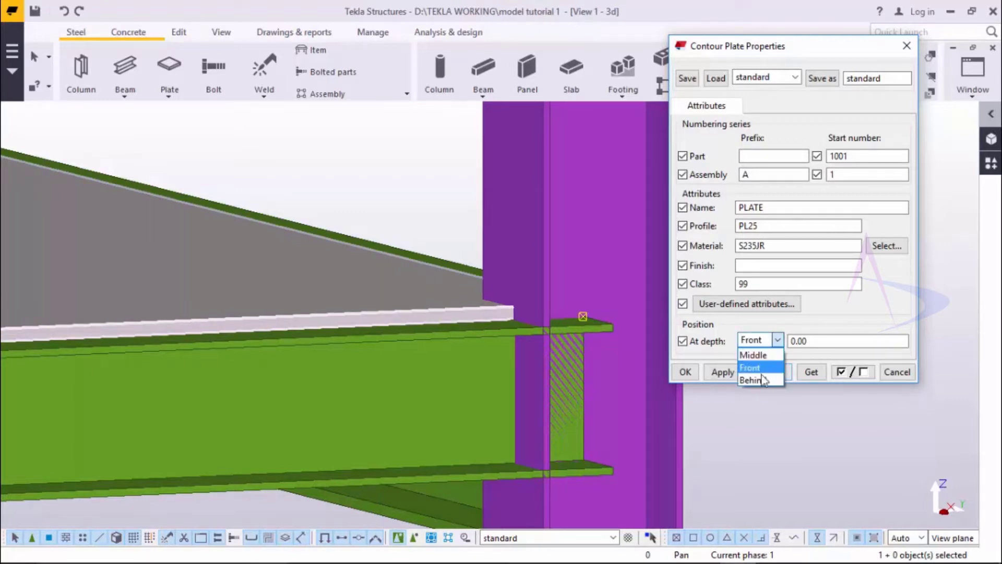
left_click(759, 377)
left_click(766, 374)
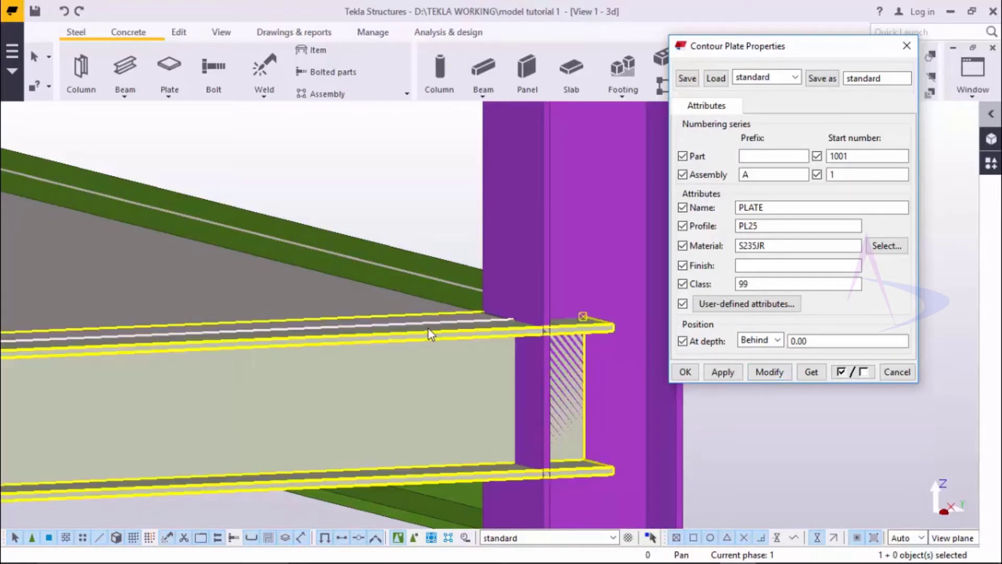
left_click(777, 339)
left_click(757, 366)
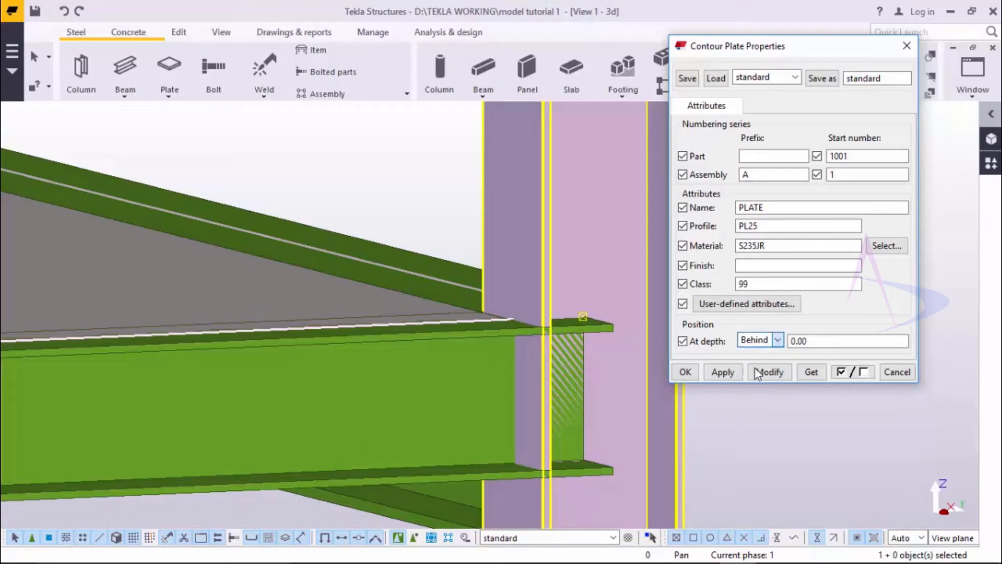
left_click(770, 373)
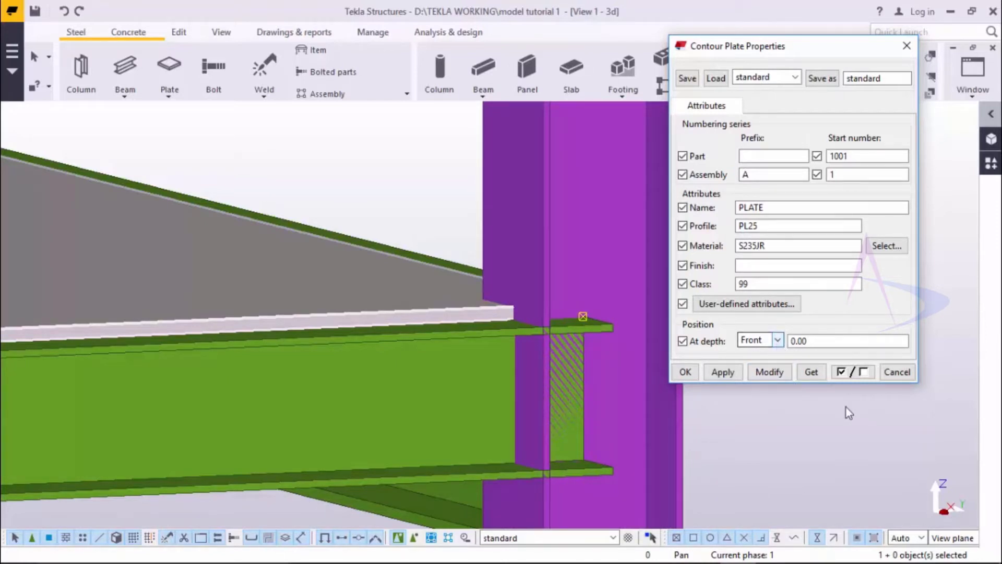
Try a depth offset of 25 mm on the floor plate, and reset the offset to 0
double_click(811, 340)
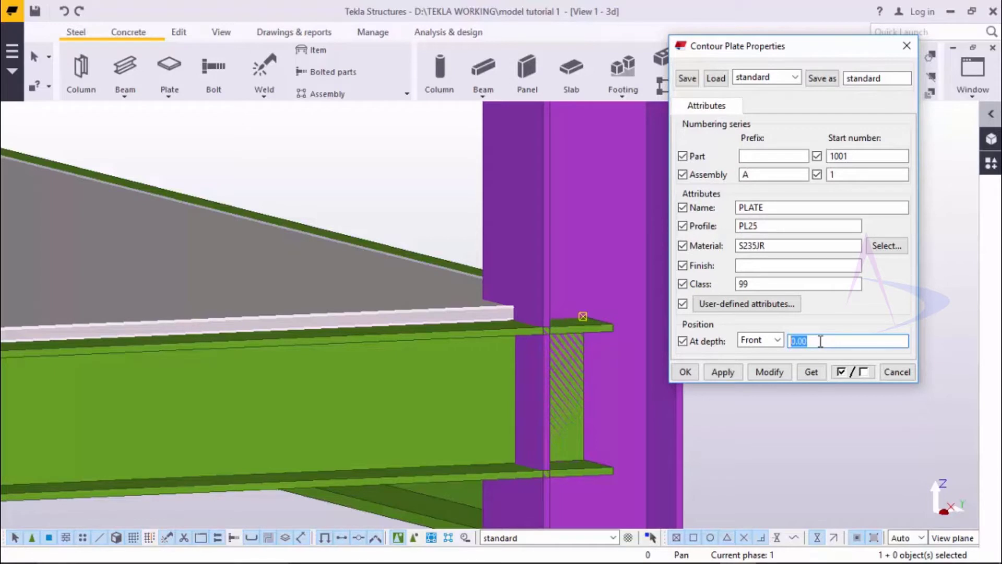
type("25")
left_click(770, 372)
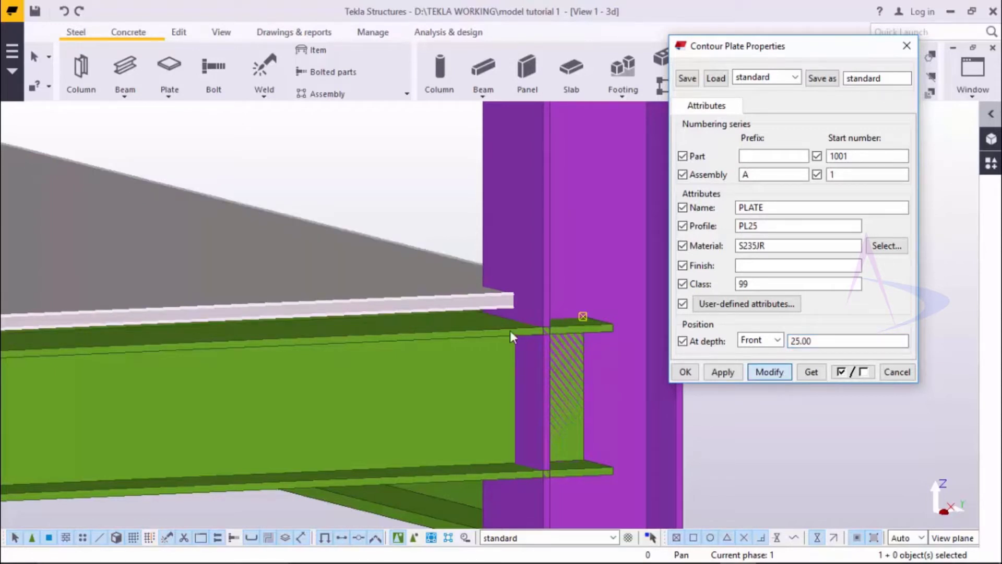
scroll(505, 331, "up", 5)
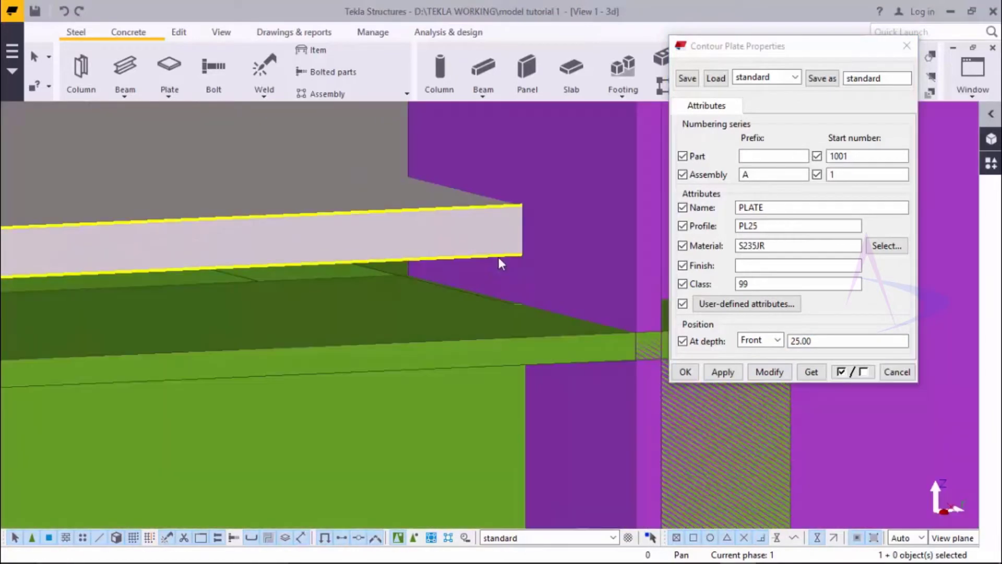
double_click(830, 351)
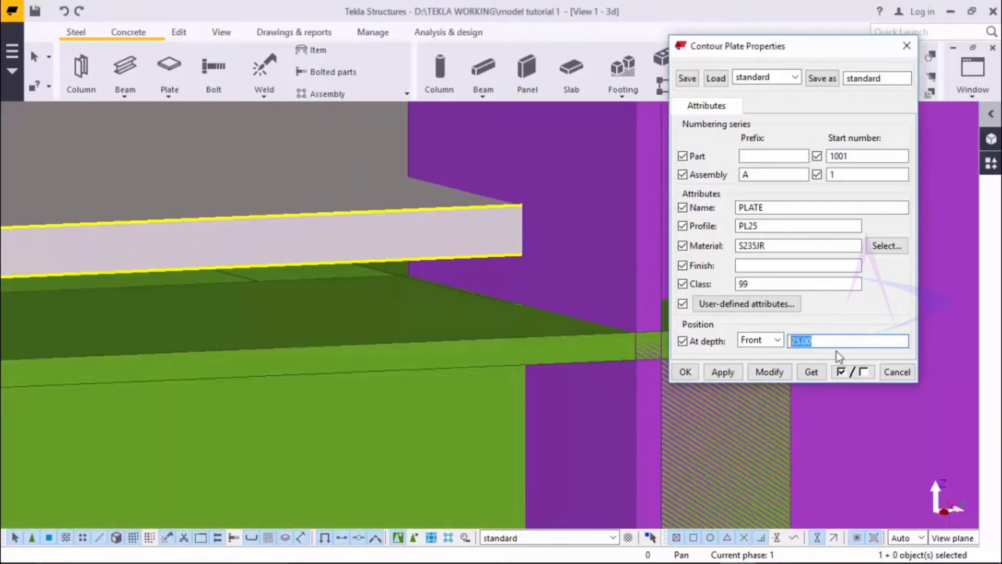
type("0")
left_click(774, 373)
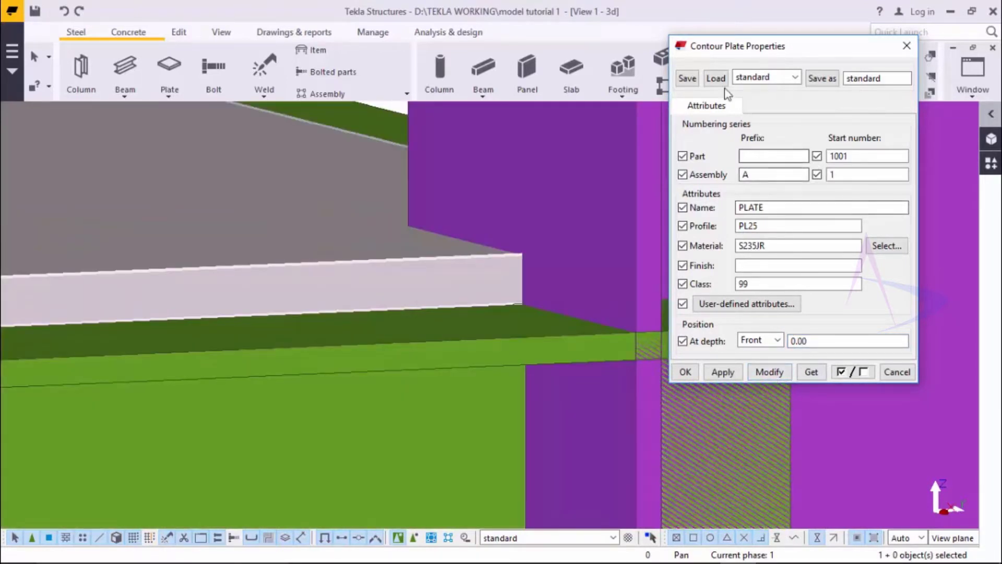
Save the current contour plate properties to the grating settings and accept the properties
left_click(793, 77)
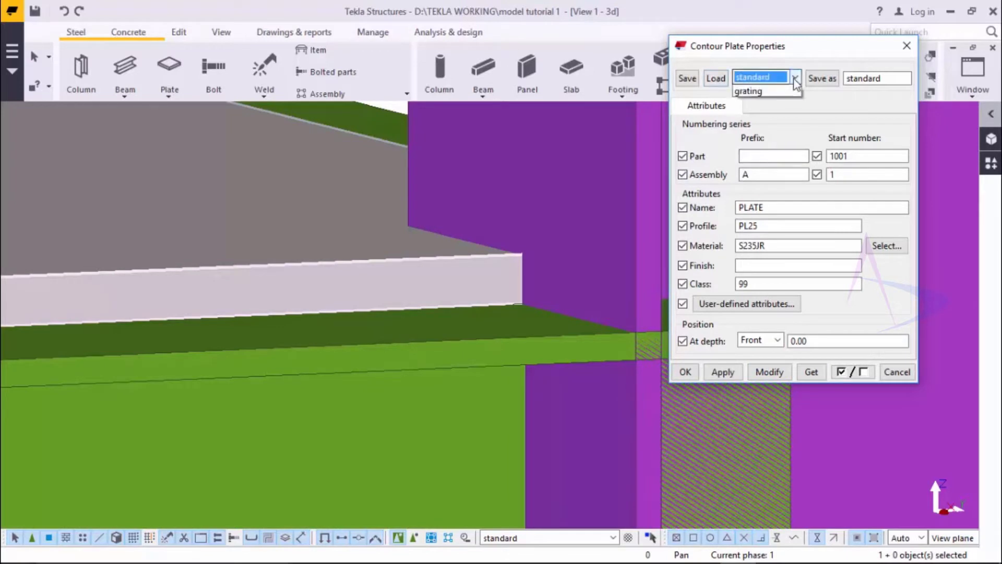
left_click(770, 95)
left_click(693, 83)
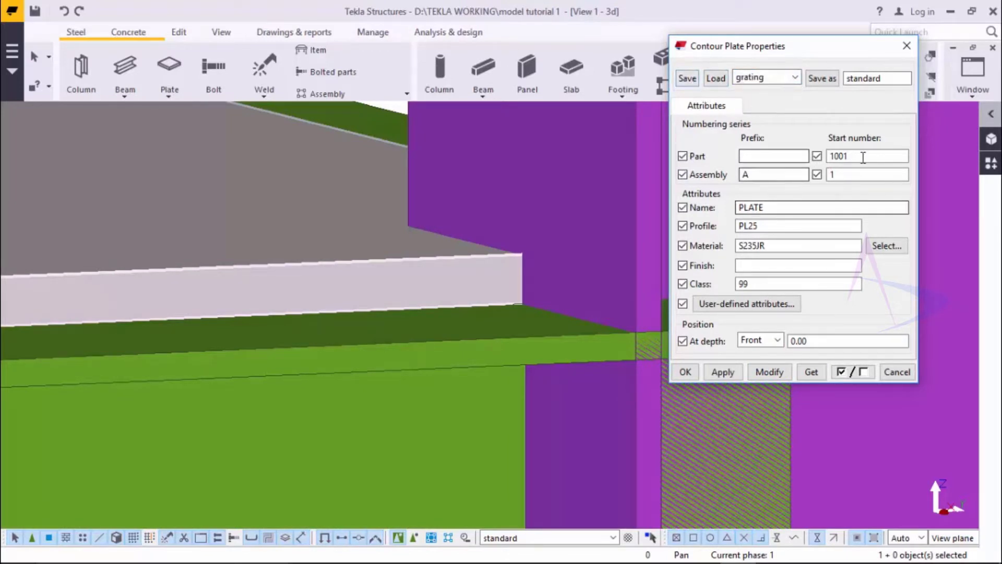
left_click(685, 372)
Examine the whole frame from several angles, including the plates on the intermediate floor and the column bases
scroll(692, 287, "up", 3)
scroll(694, 284, "down", 3)
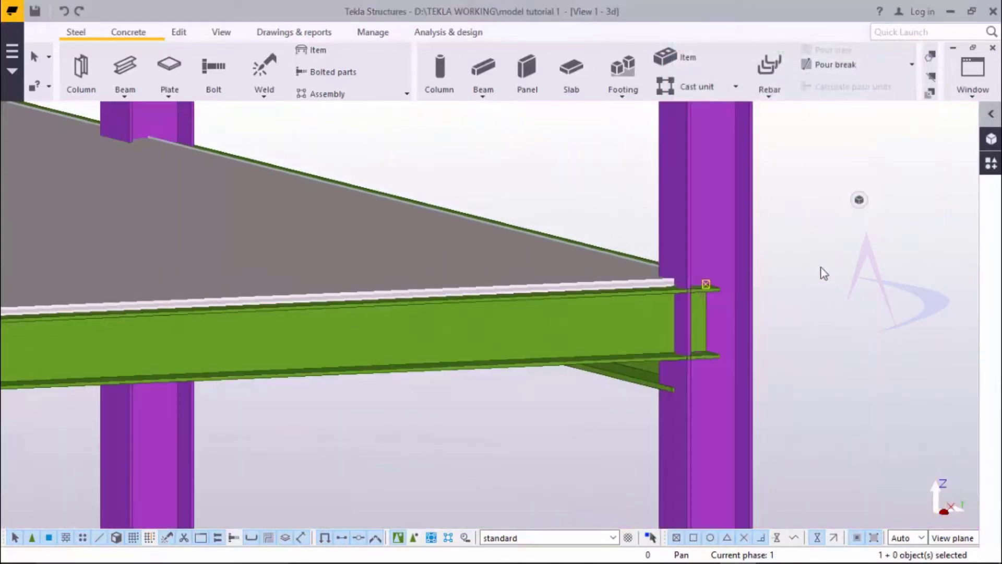
scroll(804, 259, "down", 1)
scroll(799, 253, "down", 6)
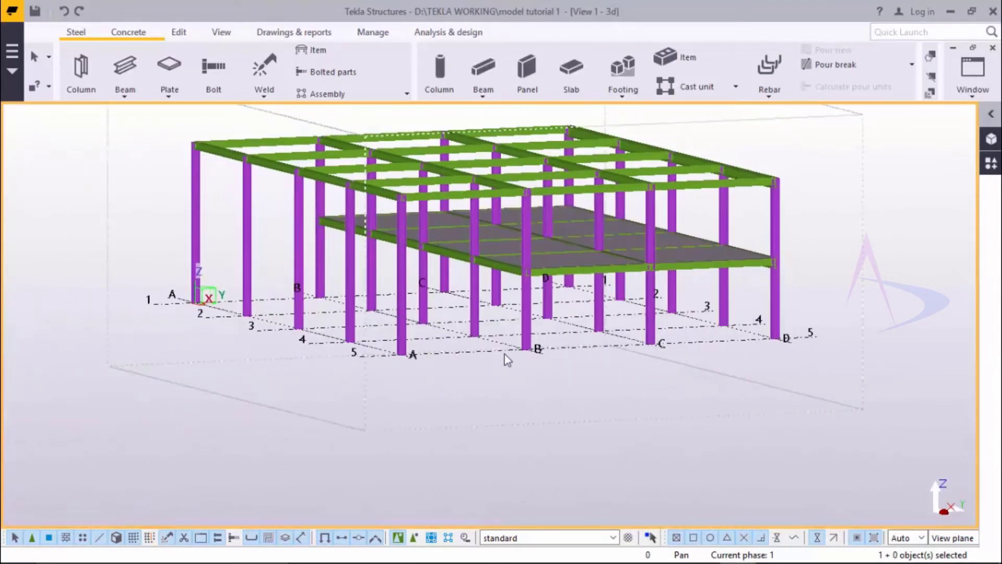
middle_click_drag(522, 365, 644, 378, "ctrl")
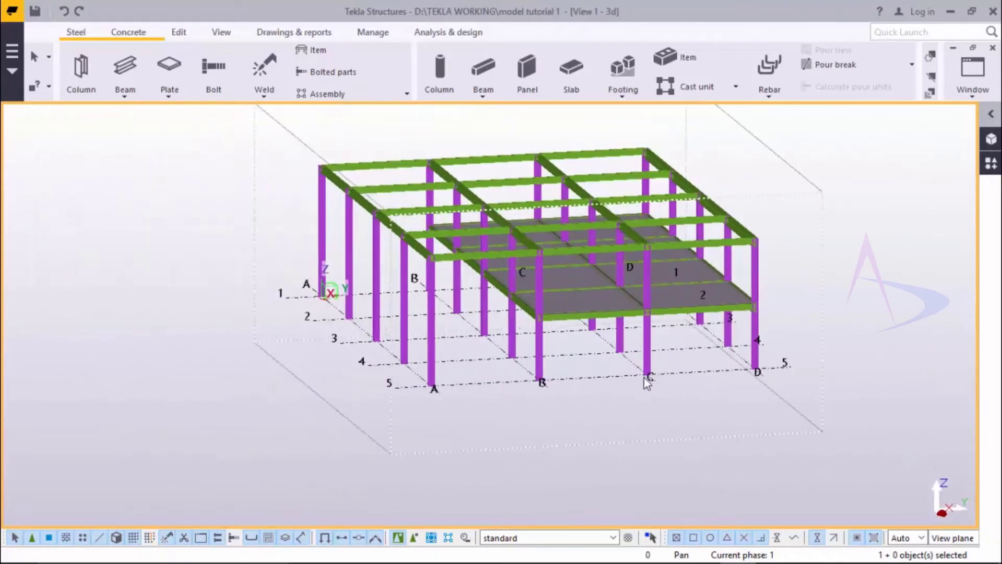
middle_click_drag(704, 321, 718, 308, "ctrl")
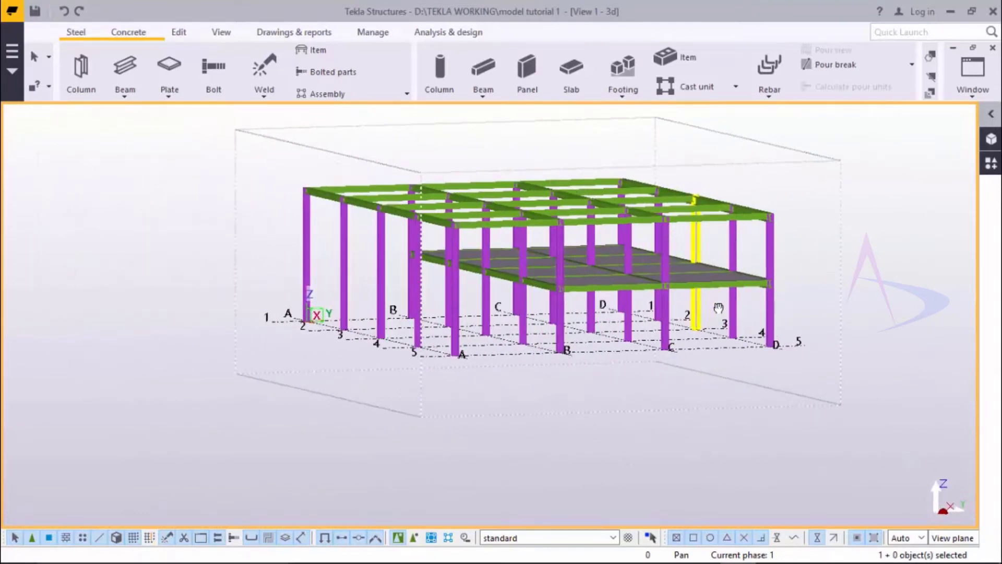
scroll(431, 393, "up", 2)
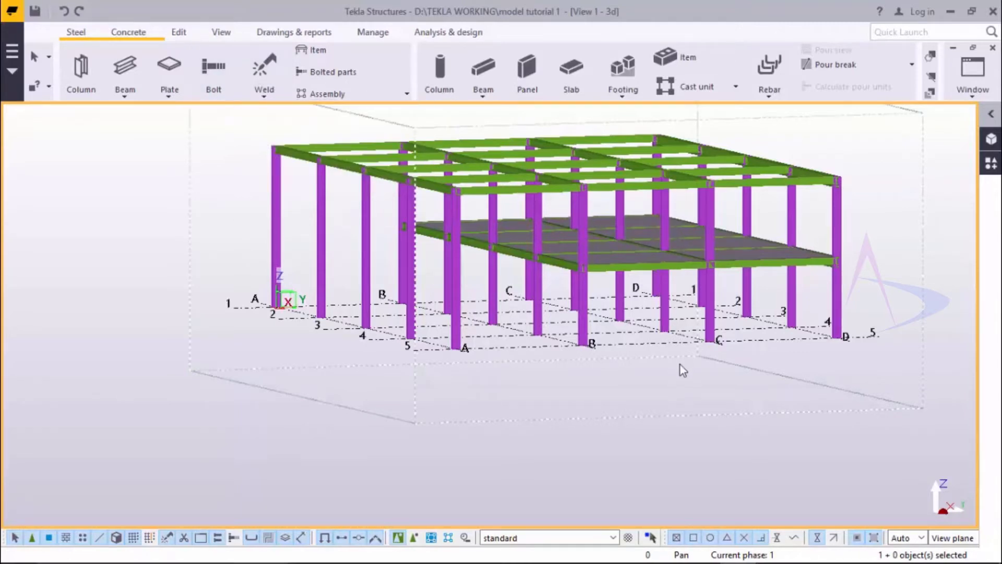
middle_click_drag(680, 365, 675, 399, "ctrl")
scroll(676, 398, "up", 3)
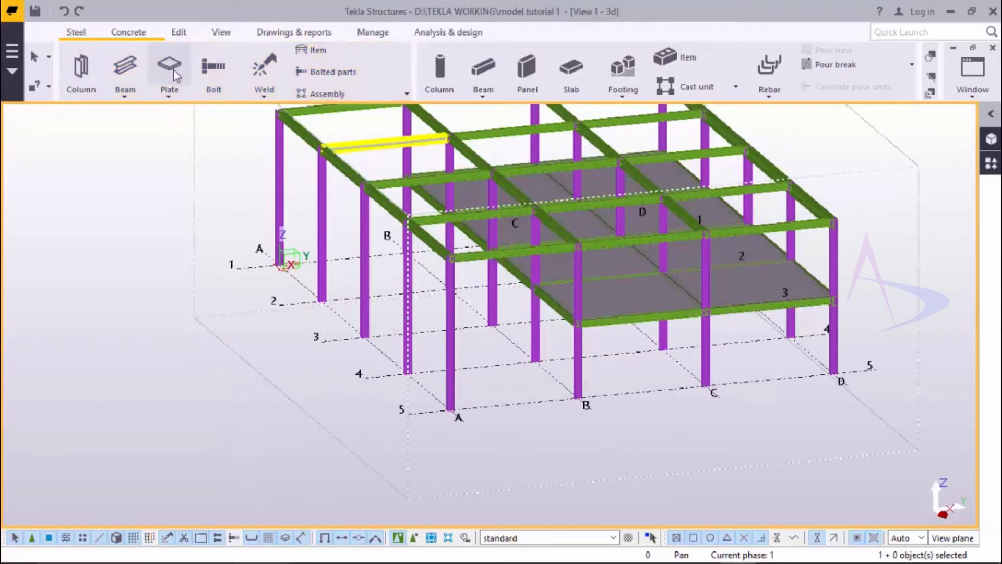
Set the concrete column levels to top 0 and bottom -450 mm, keeping the 400*400 profile, and accept the properties
left_click(128, 35)
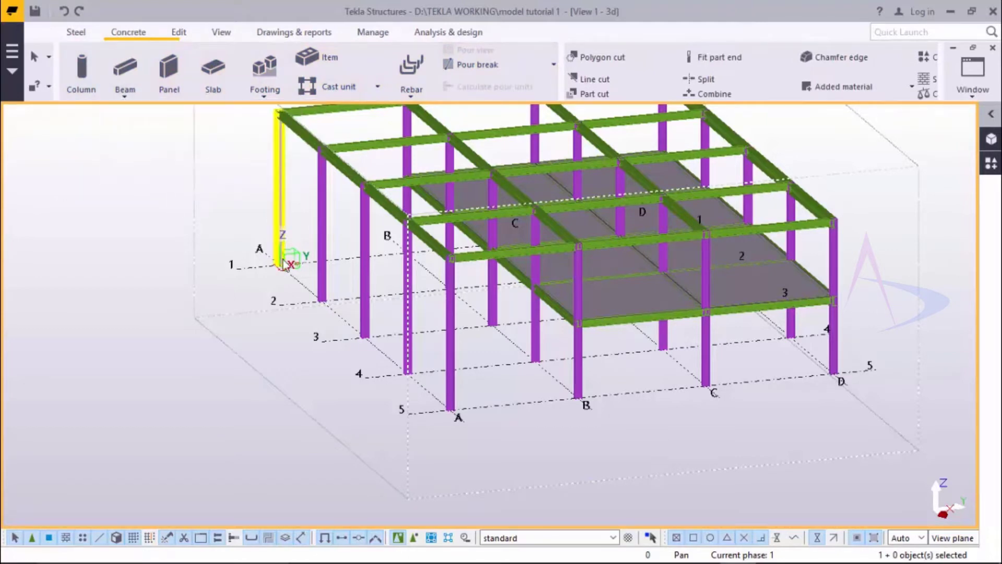
scroll(274, 290, "up", 5)
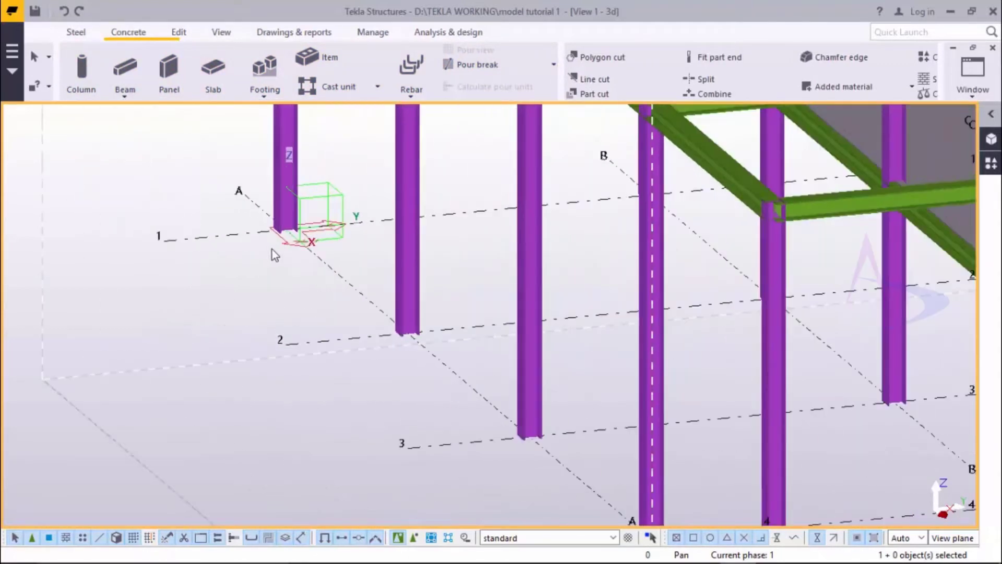
scroll(271, 249, "up", 2)
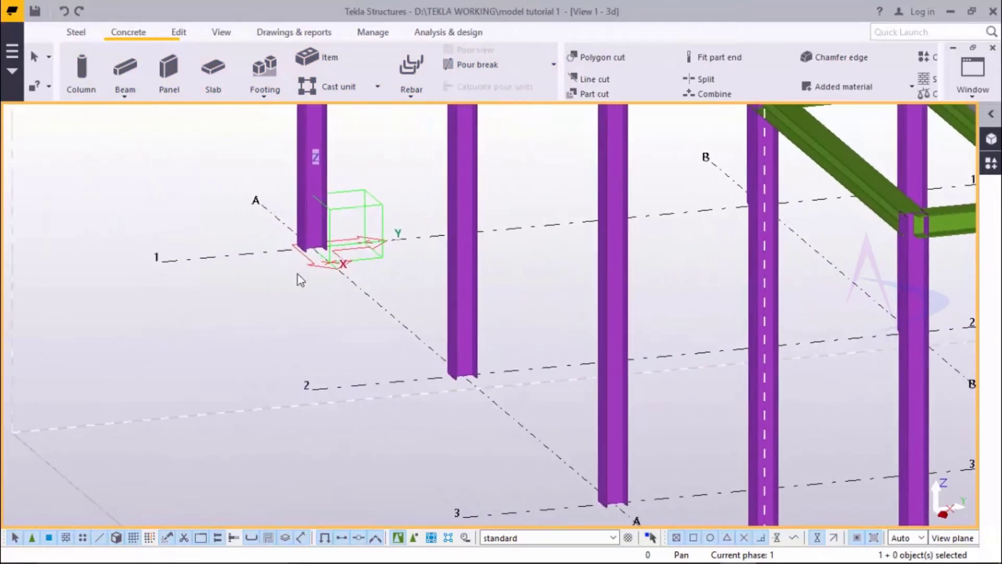
left_click(81, 86)
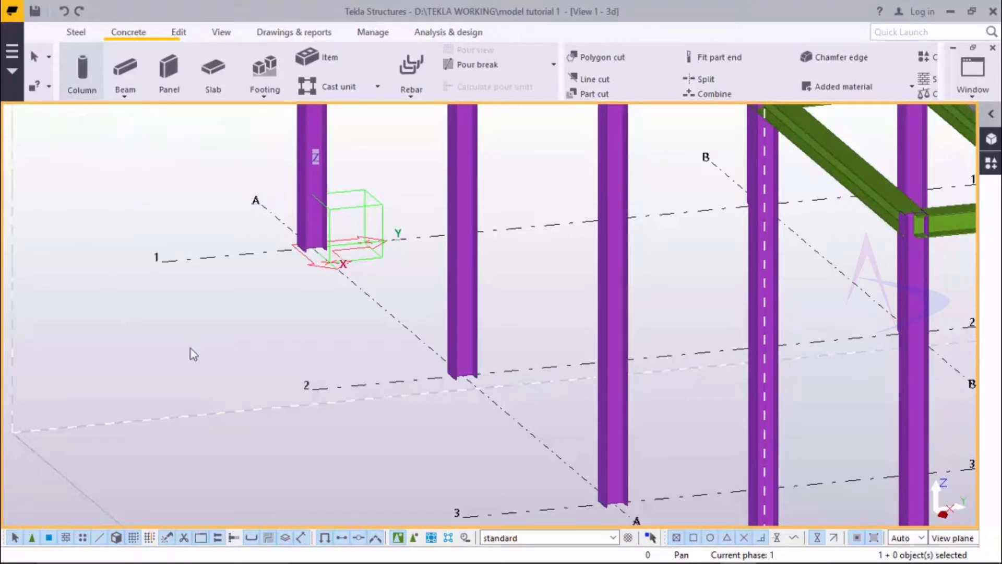
double_click(82, 84)
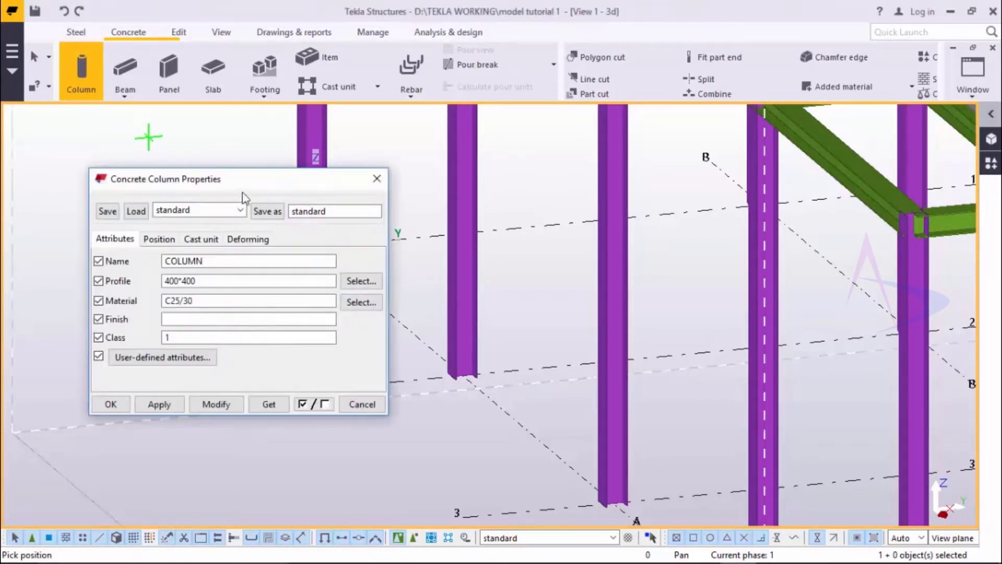
left_click_drag(248, 187, 699, 70)
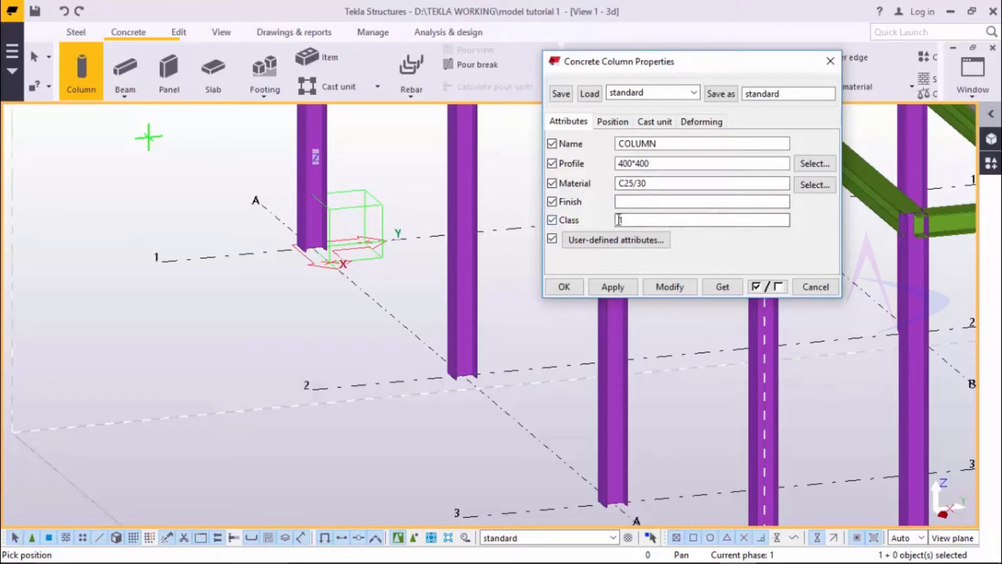
left_click(612, 125)
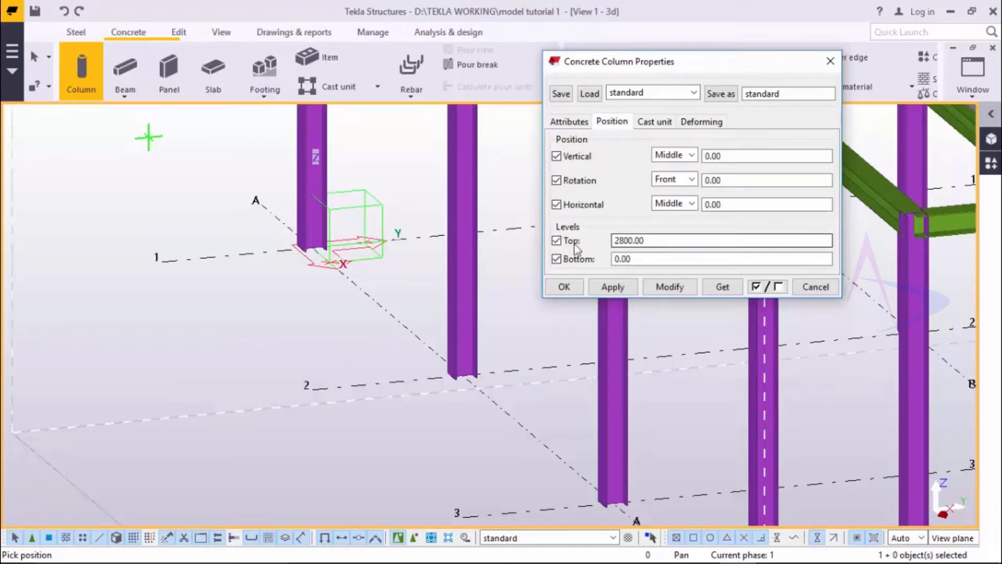
left_click_drag(651, 240, 648, 263)
type("0")
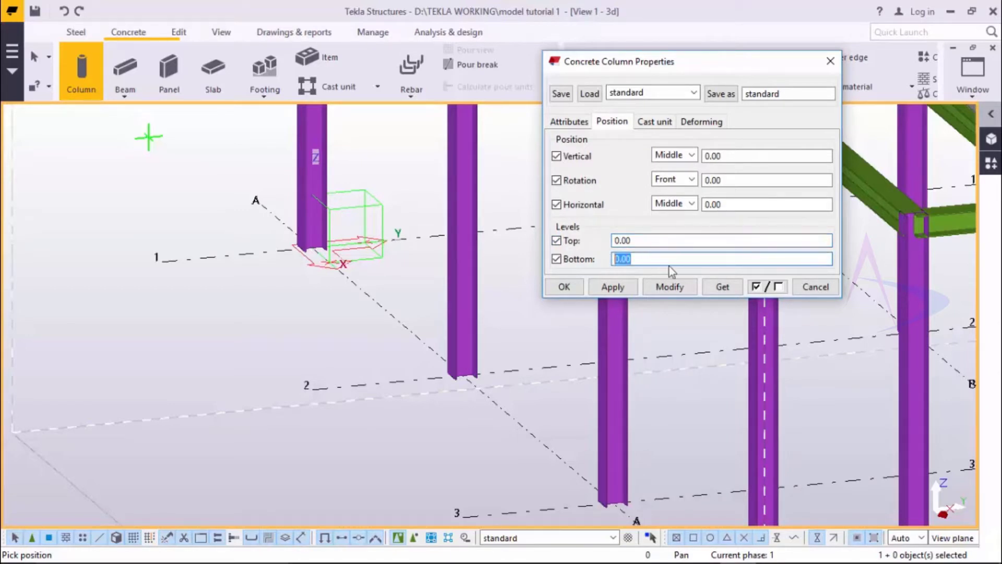
type("-450")
left_click(670, 286)
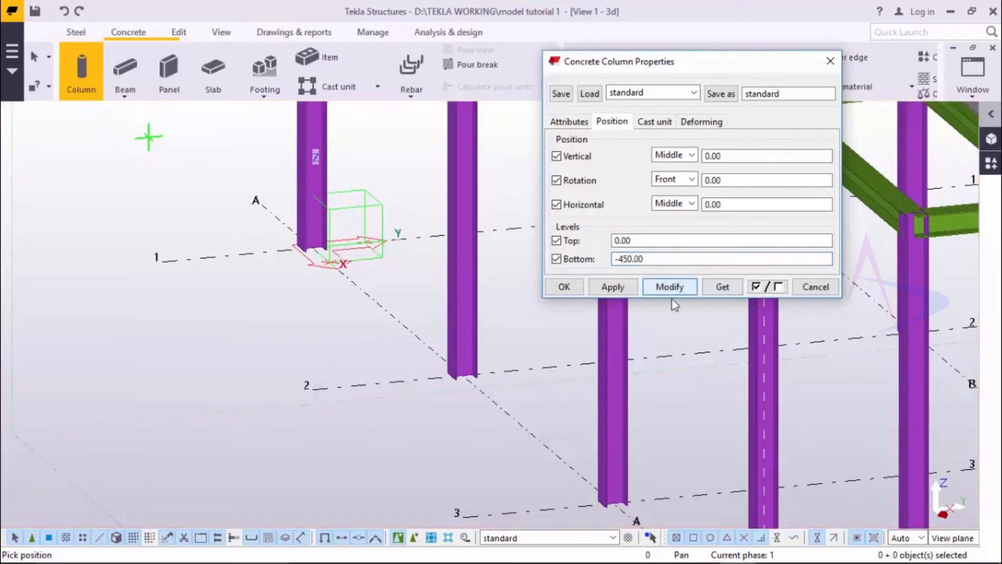
left_click(573, 290)
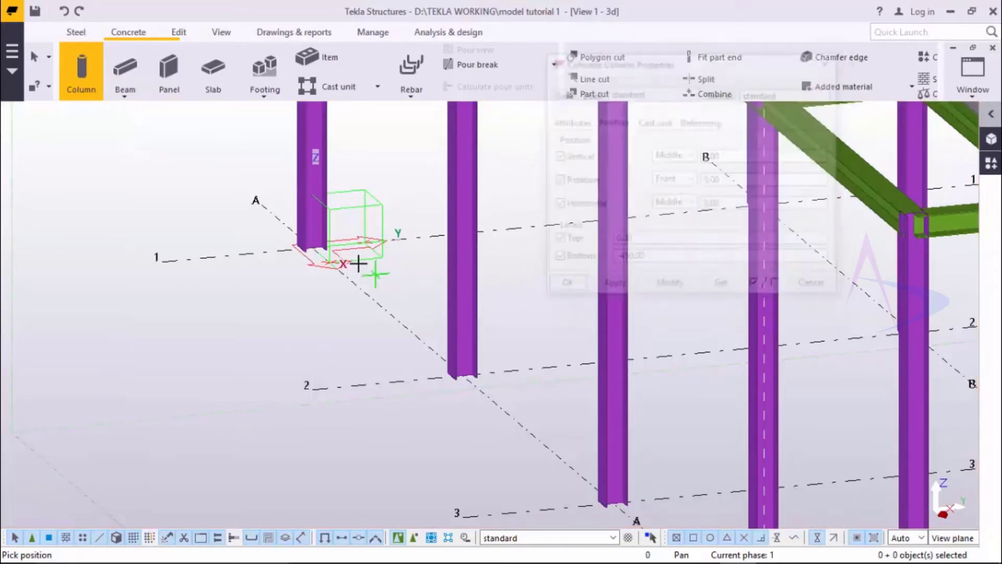
Place concrete pedestals under the steel columns at grid intersections A1, A2 and A3
scroll(315, 248, "down", 2)
left_click(313, 251)
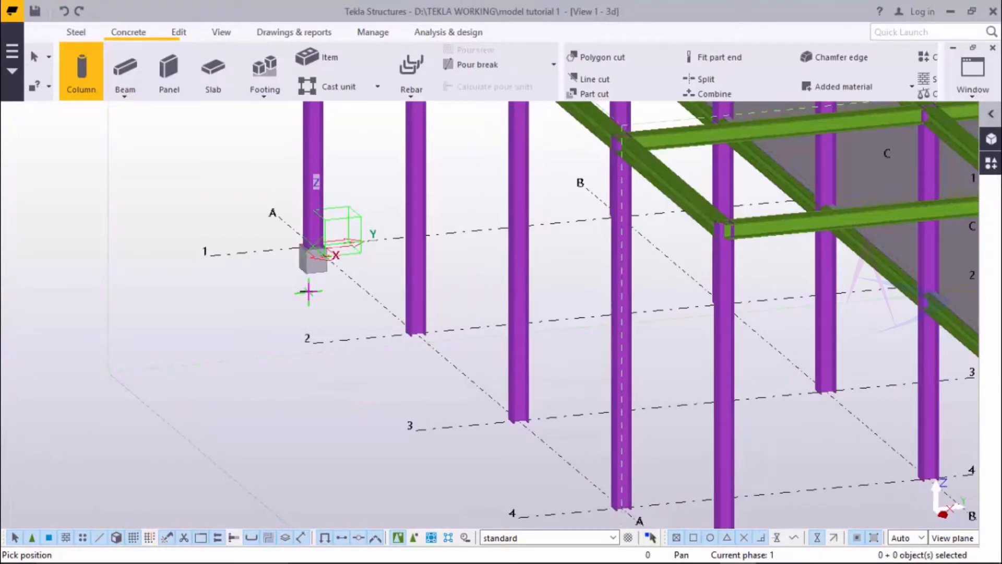
left_click(415, 335)
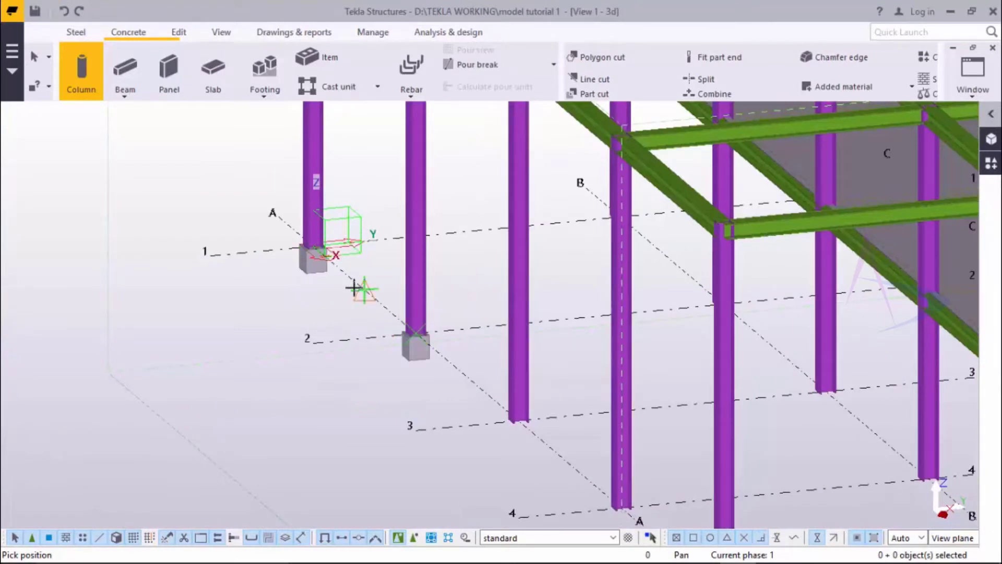
scroll(354, 287, "down", 2)
scroll(461, 395, "down", 1)
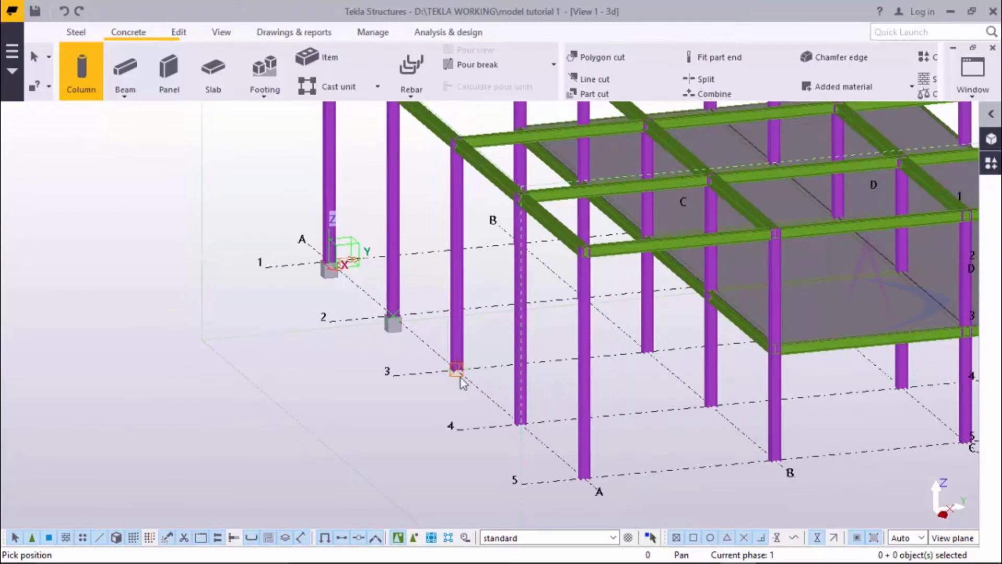
left_click(461, 383)
Place concrete pedestals under the steel columns at grid intersections A4 and A5, and end the column command
scroll(521, 447, "up", 3)
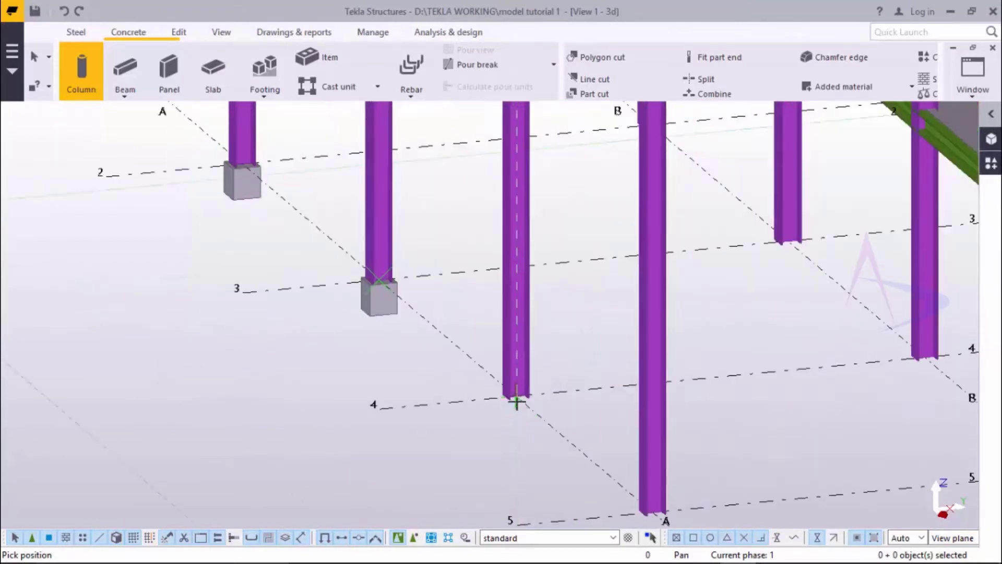
left_click(516, 402)
scroll(488, 300, "down", 2)
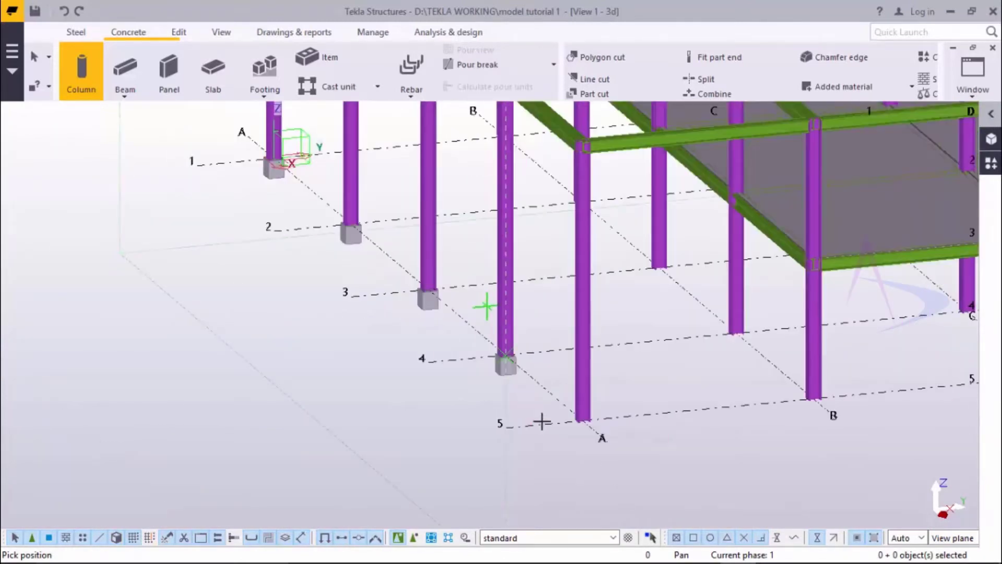
scroll(571, 425, "up", 2)
scroll(600, 420, "up", 1)
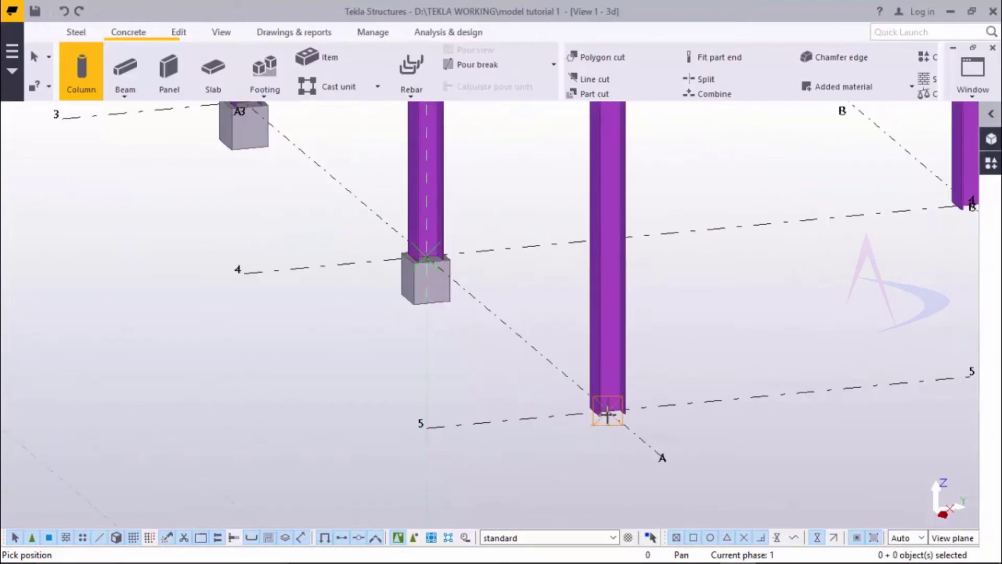
left_click(607, 415)
scroll(539, 309, "down", 1)
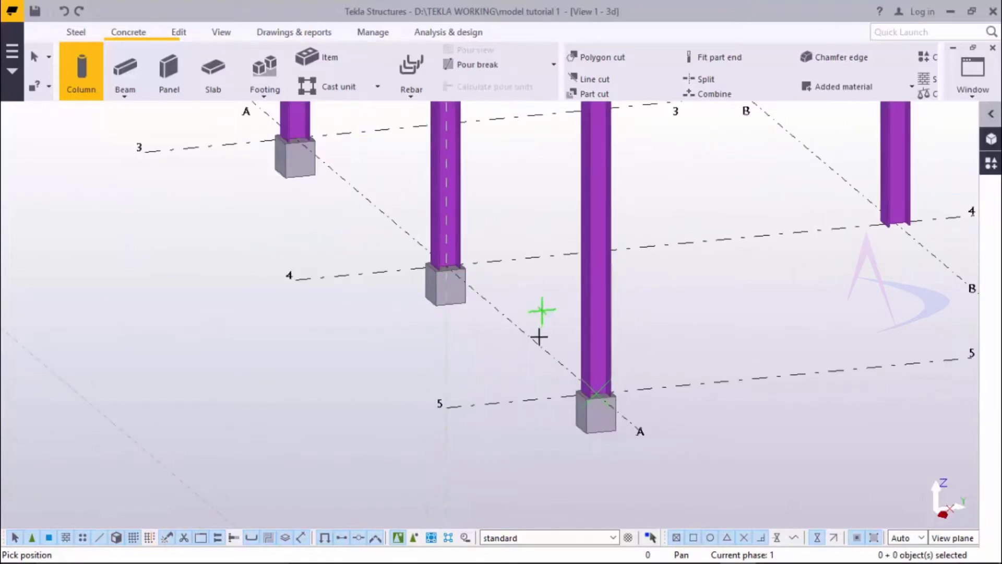
scroll(539, 337, "down", 3)
key("Escape")
left_click(490, 406)
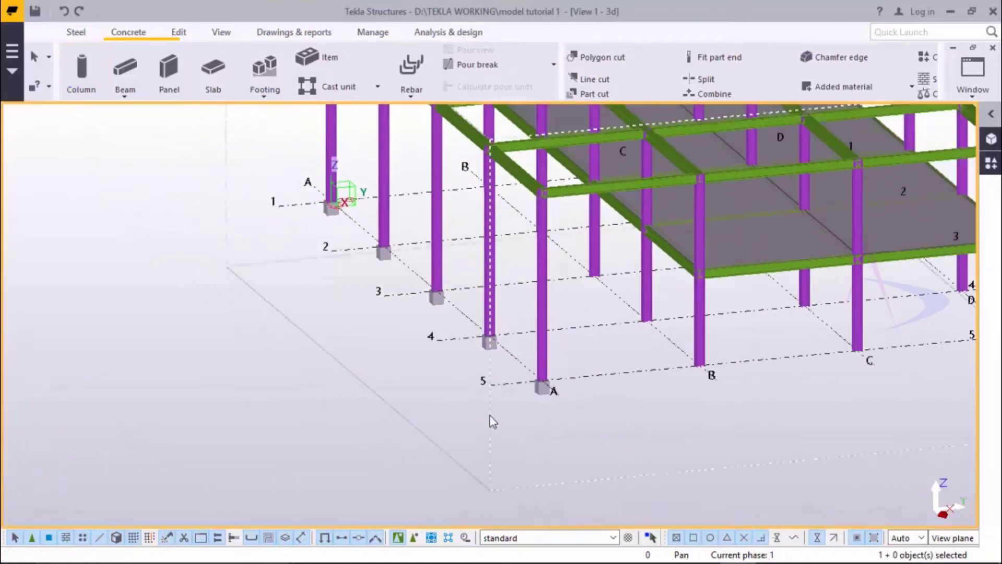
Place a pad footing at grid intersection A1 at the base of the steel column, and end the footing command
scroll(491, 417, "down", 1)
scroll(352, 239, "up", 2)
scroll(351, 238, "down", 3)
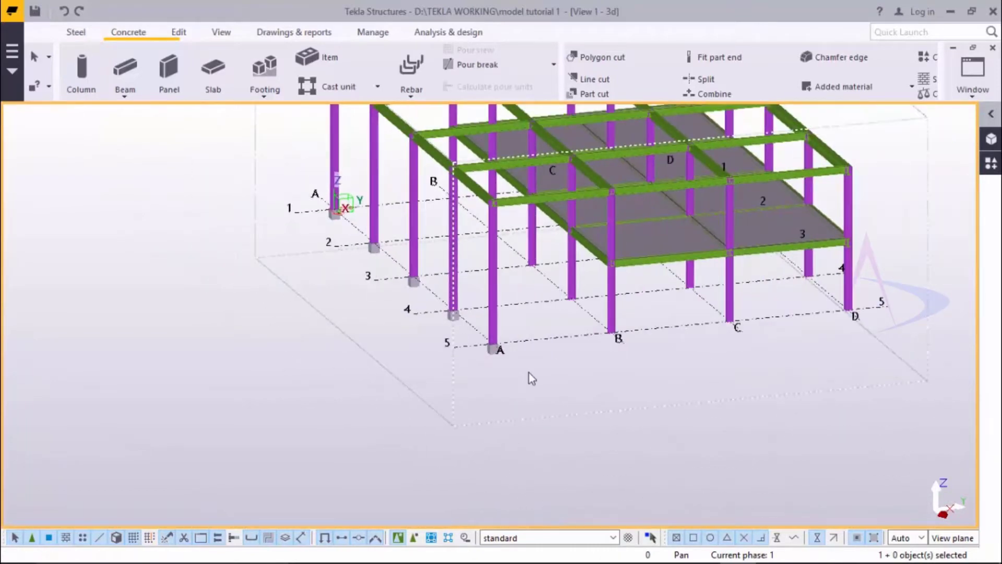
scroll(312, 204, "up", 8)
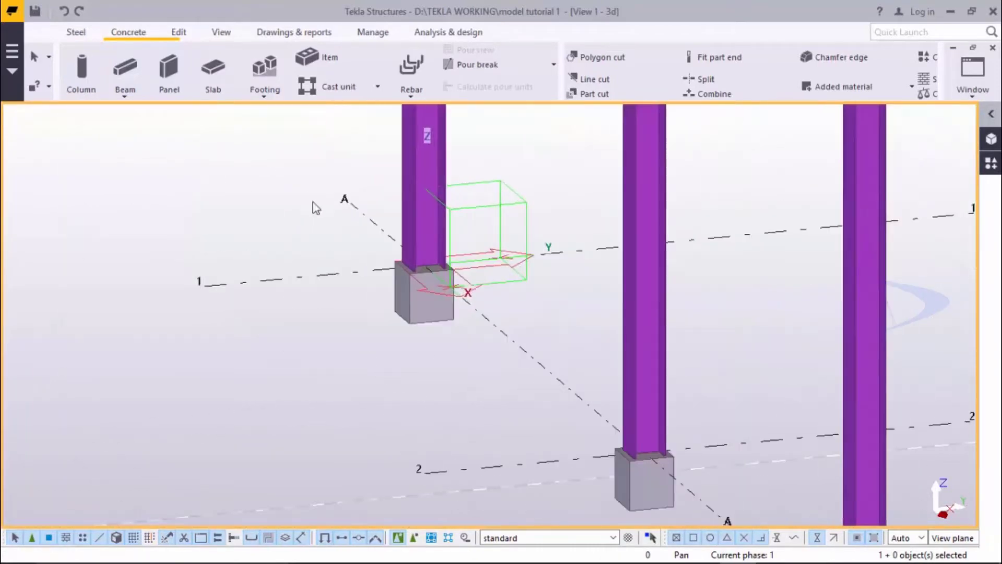
scroll(482, 361, "up", 3)
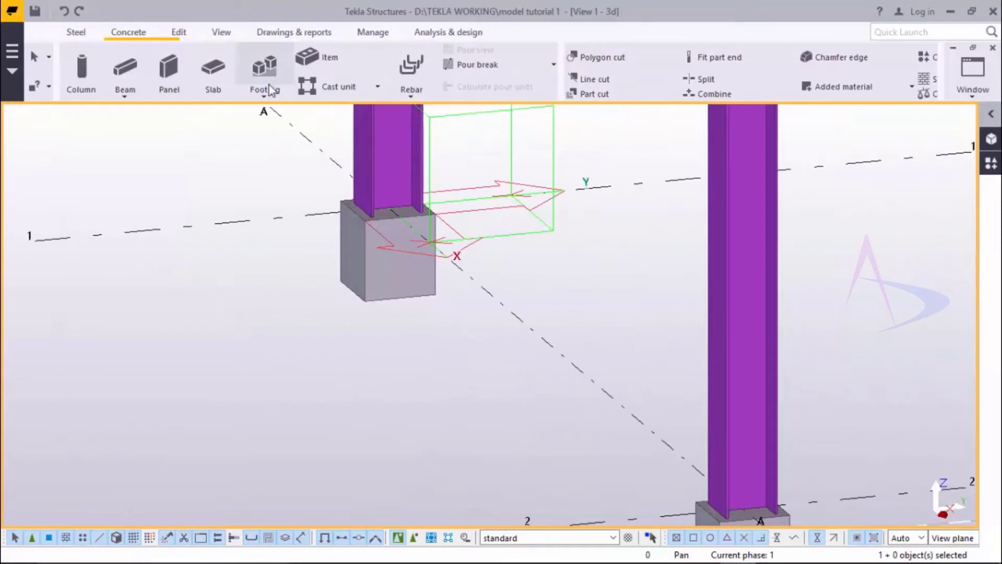
left_click(264, 93)
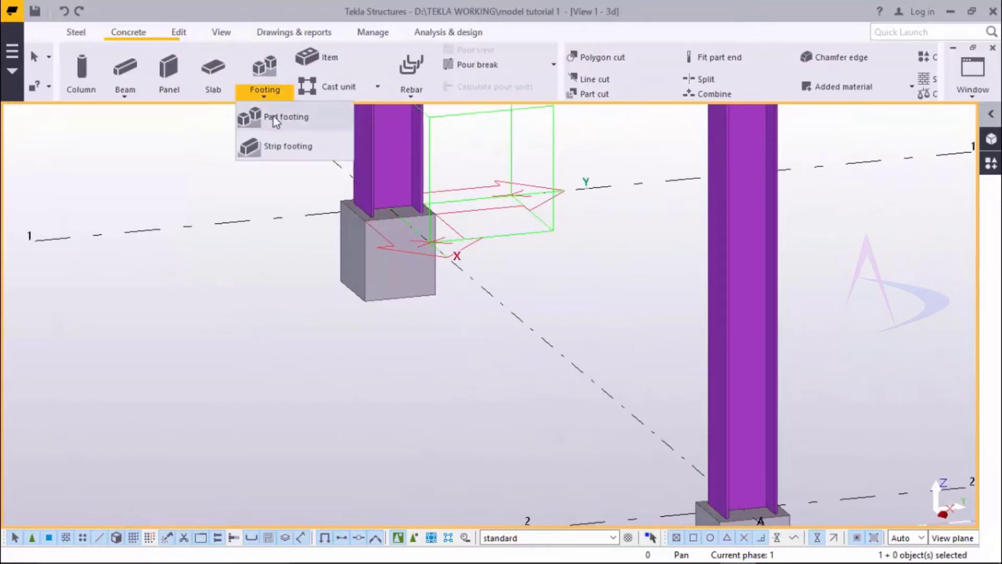
left_click(273, 117)
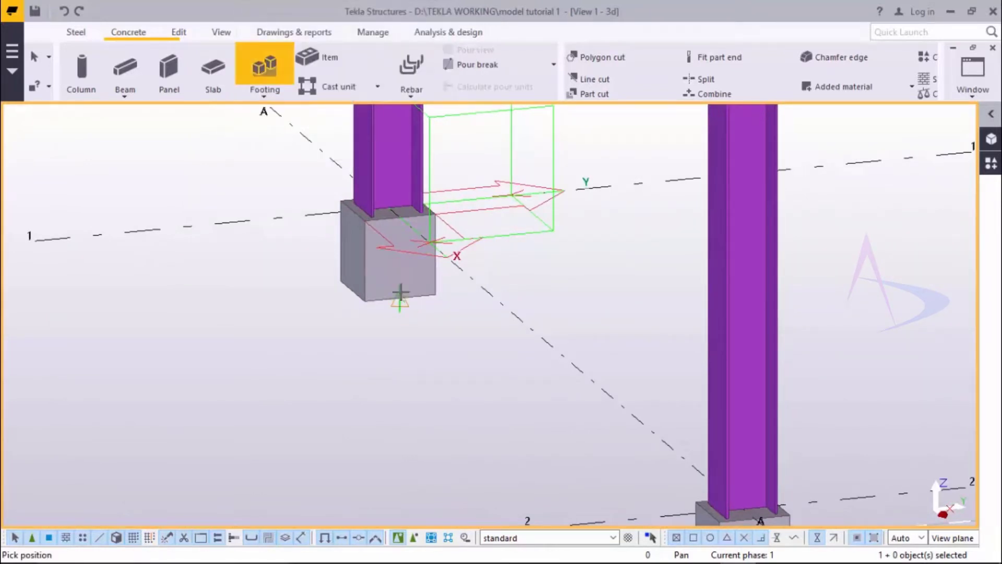
left_click(390, 208)
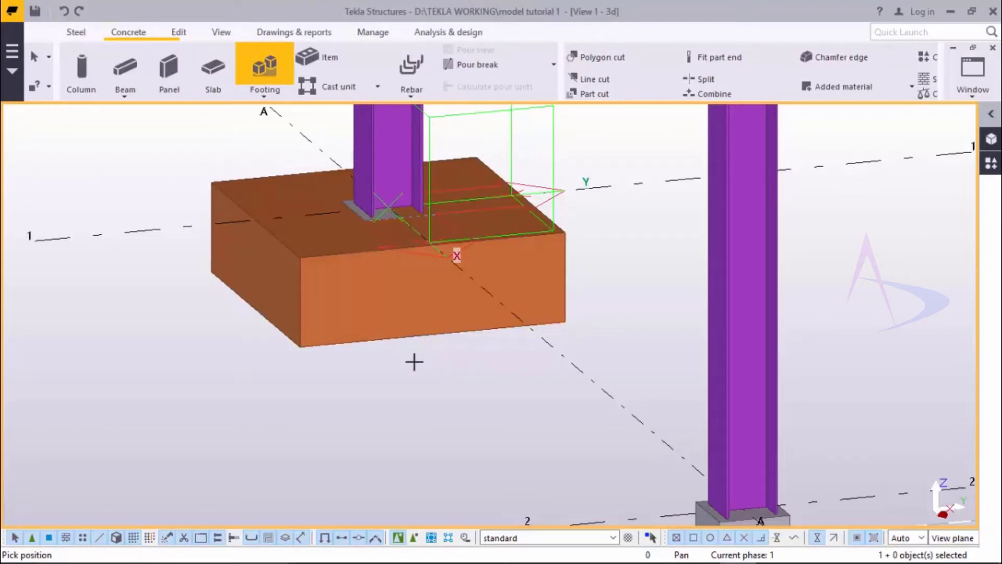
key("Escape")
right_click(155, 185)
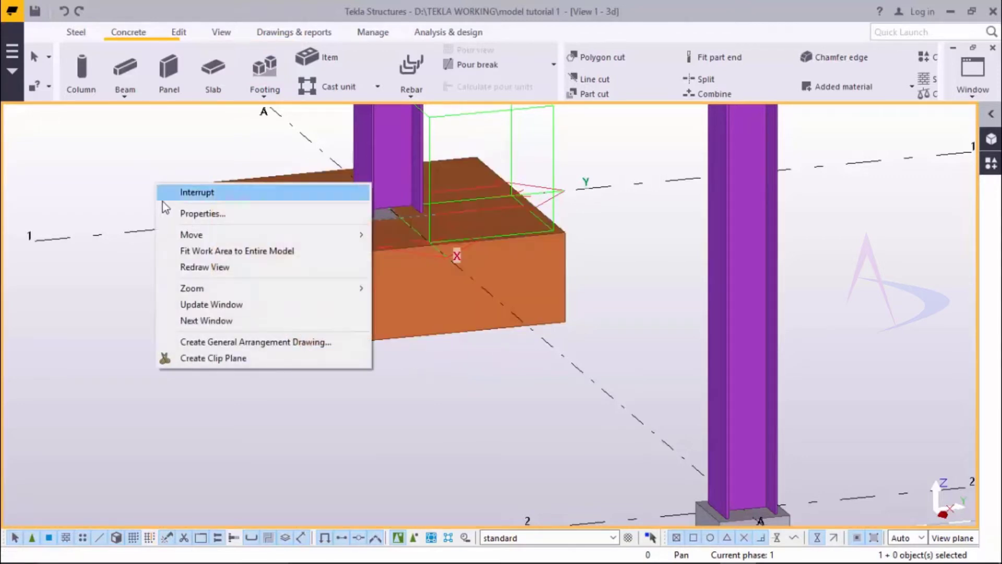
left_click(179, 193)
Open the properties of the pad footing at A1 and its top level for editing
scroll(359, 219, "down", 3)
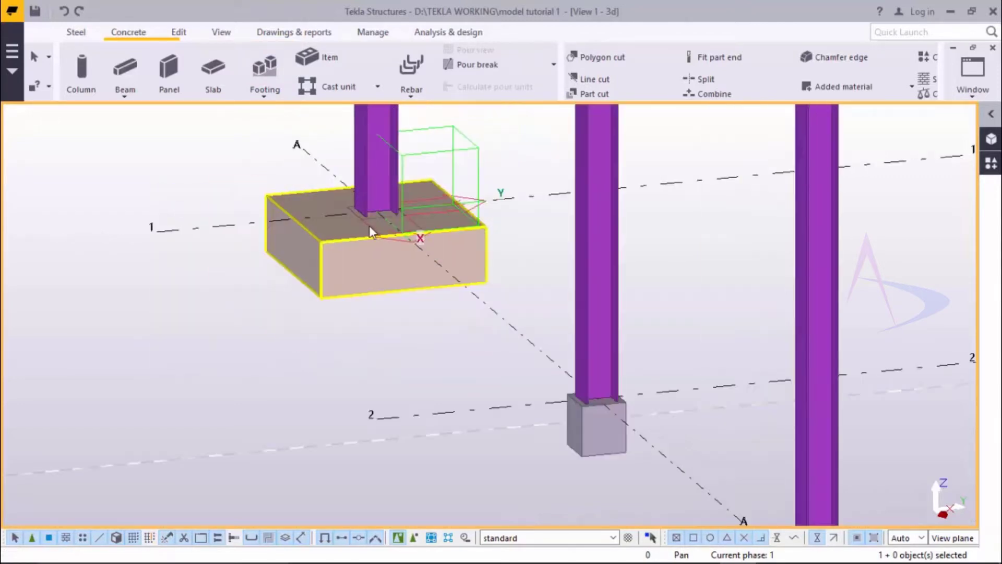
double_click(418, 291)
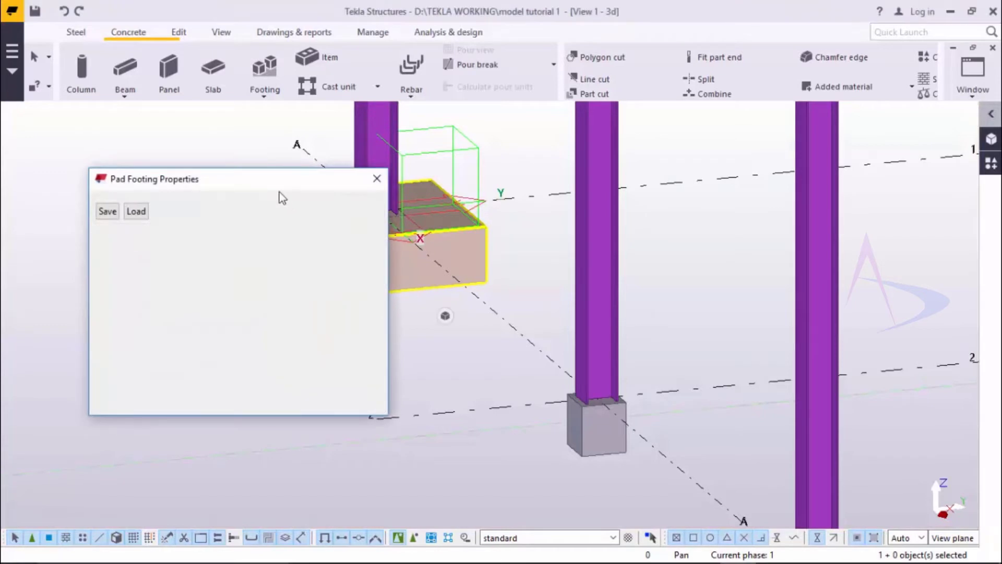
mouse_move(188, 187)
left_mouse_down()
mouse_move(204, 203)
mouse_move(385, 211)
mouse_move(691, 101)
left_mouse_up()
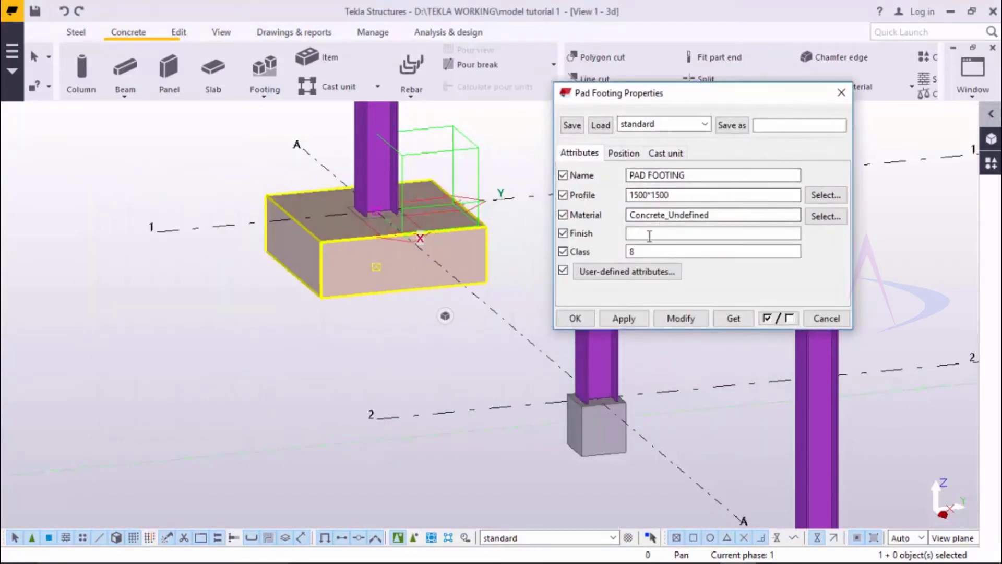
left_click(647, 194)
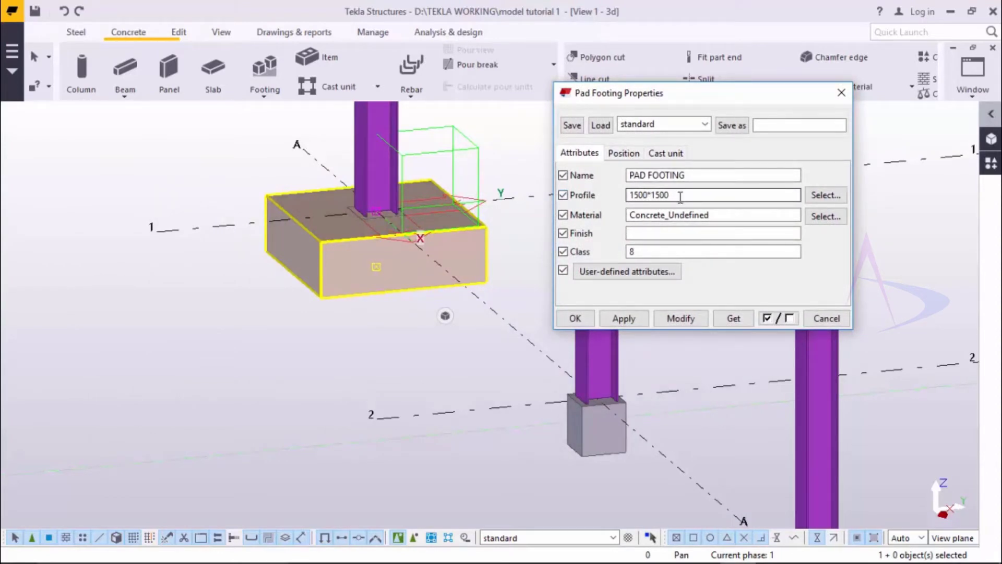
left_click(633, 156)
left_click(652, 273)
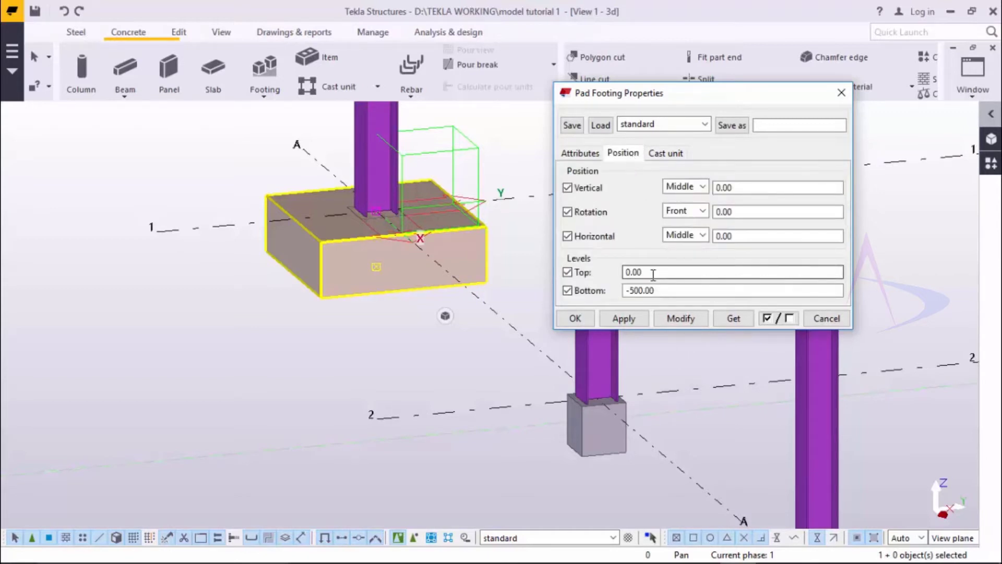